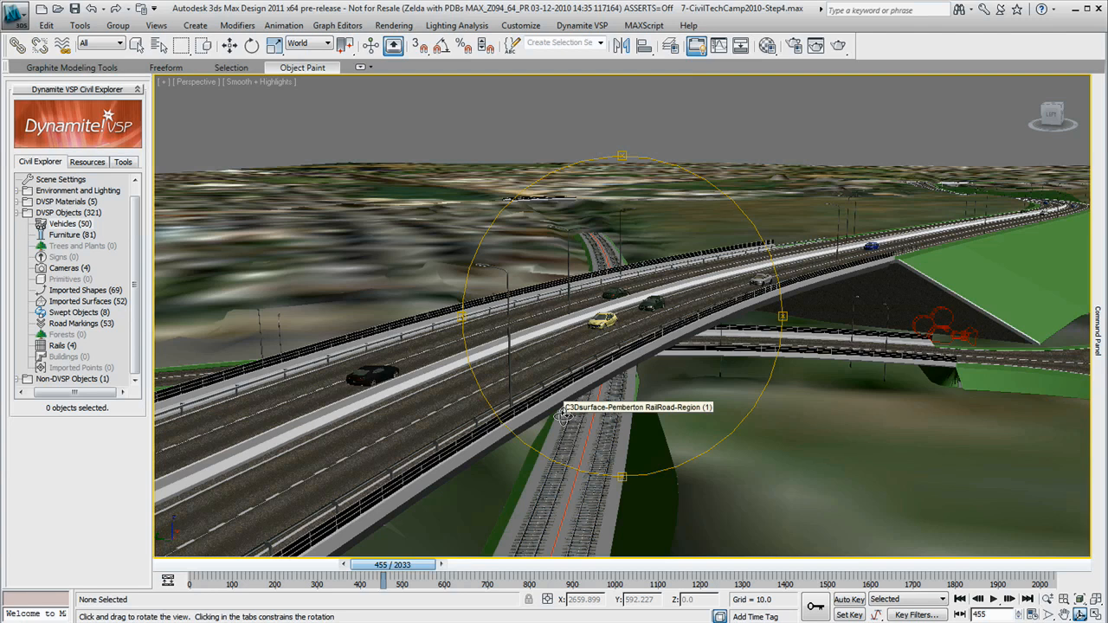
drag(563, 416, 587, 305)
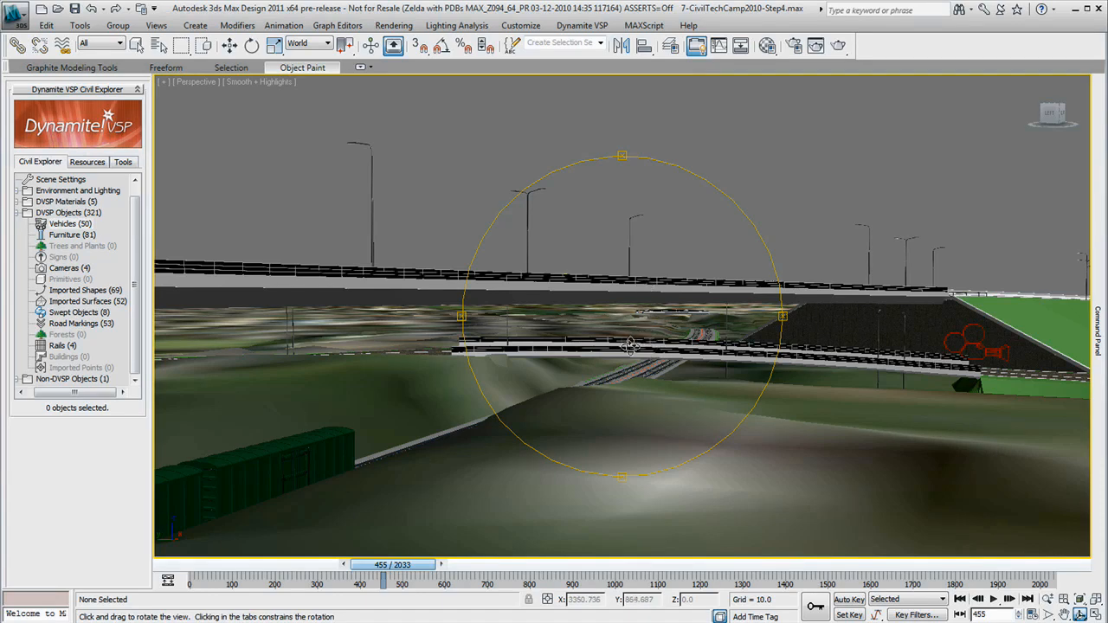
drag(632, 345, 630, 349)
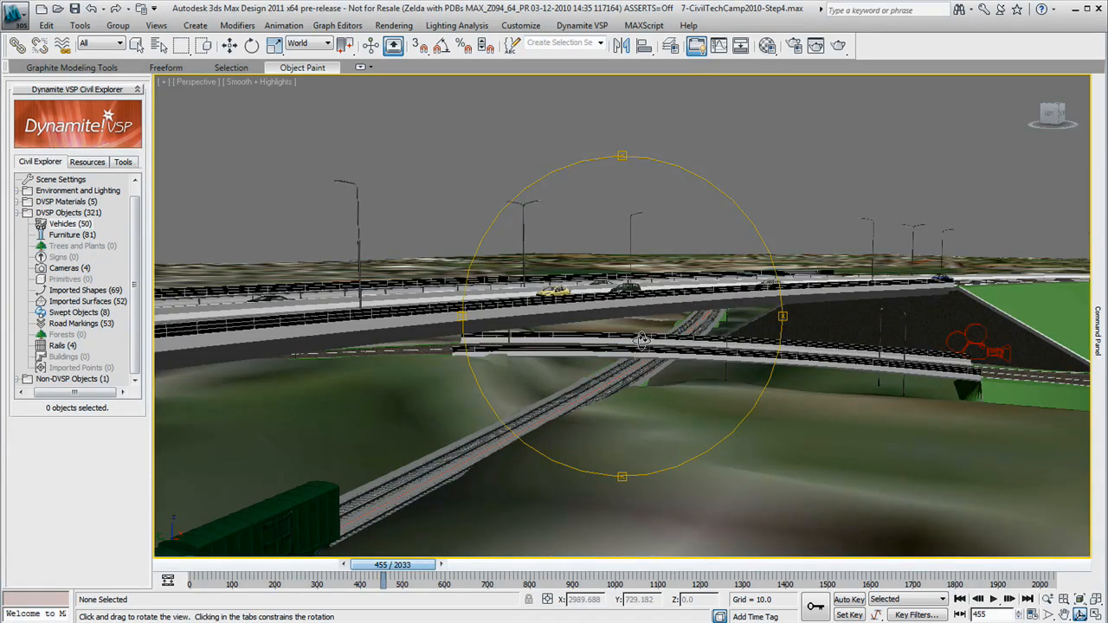
middle_drag(574, 372, 554, 377)
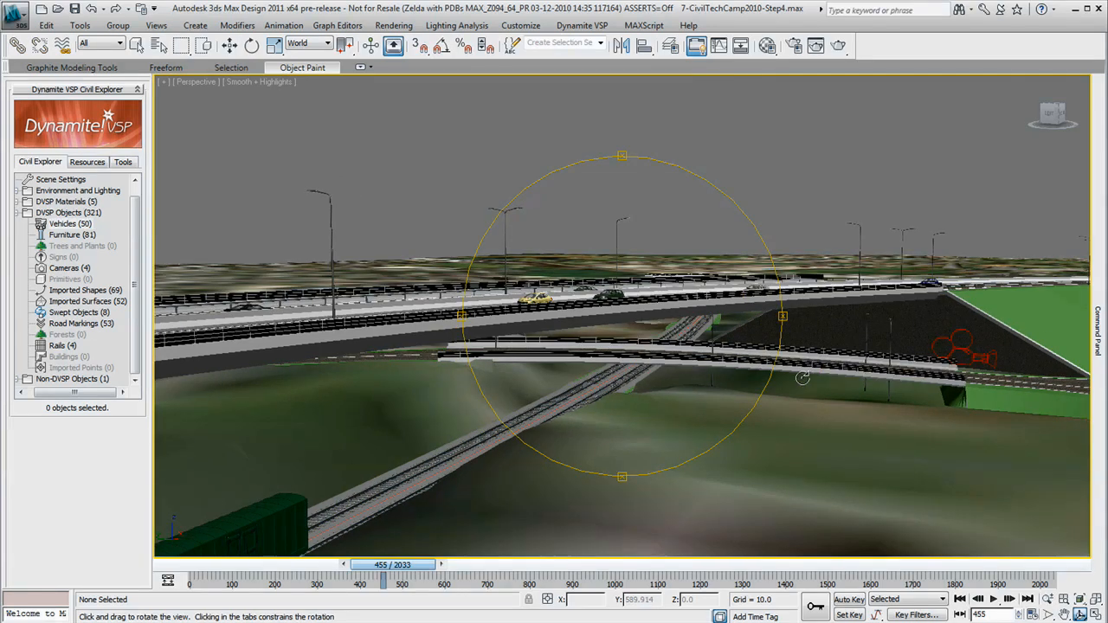
drag(559, 375, 559, 395)
- Open the Dynamite VSP Imported Object Manager and review the imported objects' source files
click(560, 29)
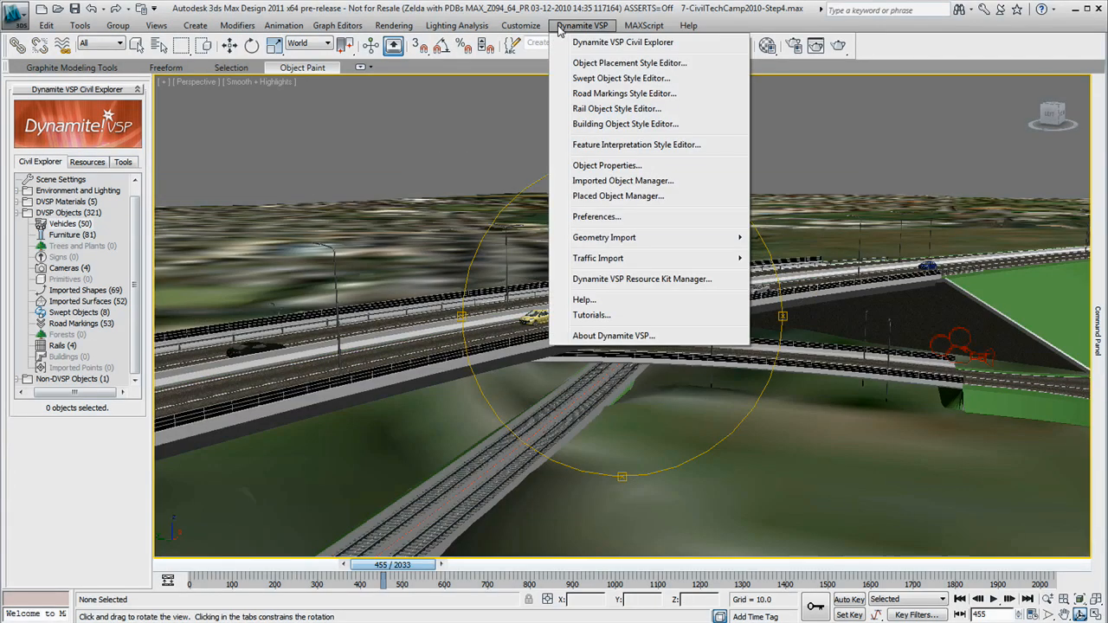
click(588, 185)
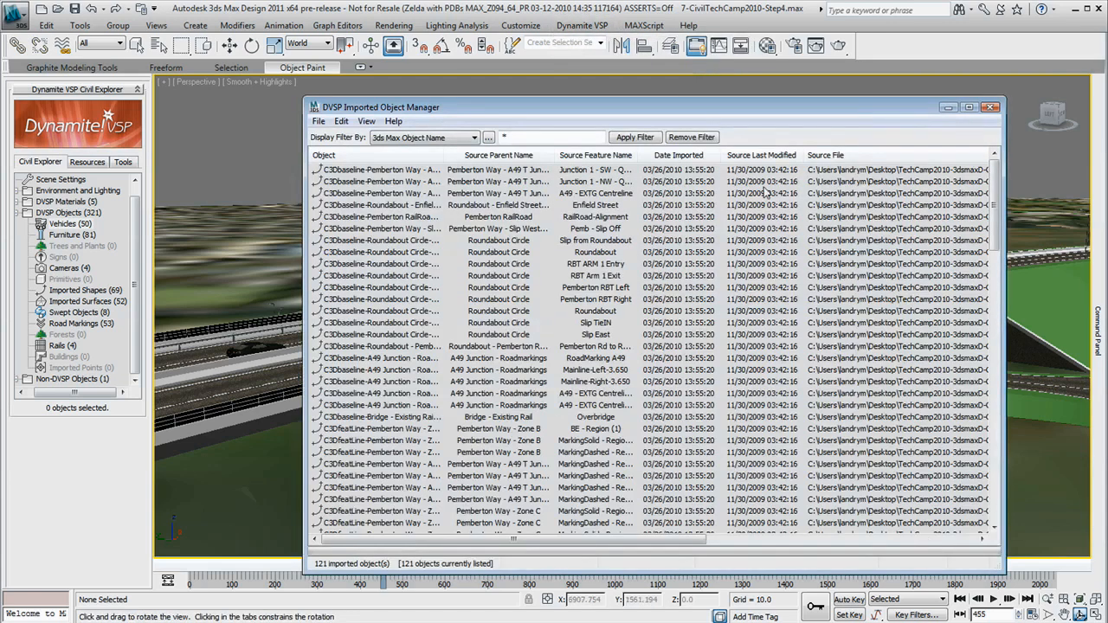
drag(997, 173, 986, 461)
drag(617, 547, 760, 547)
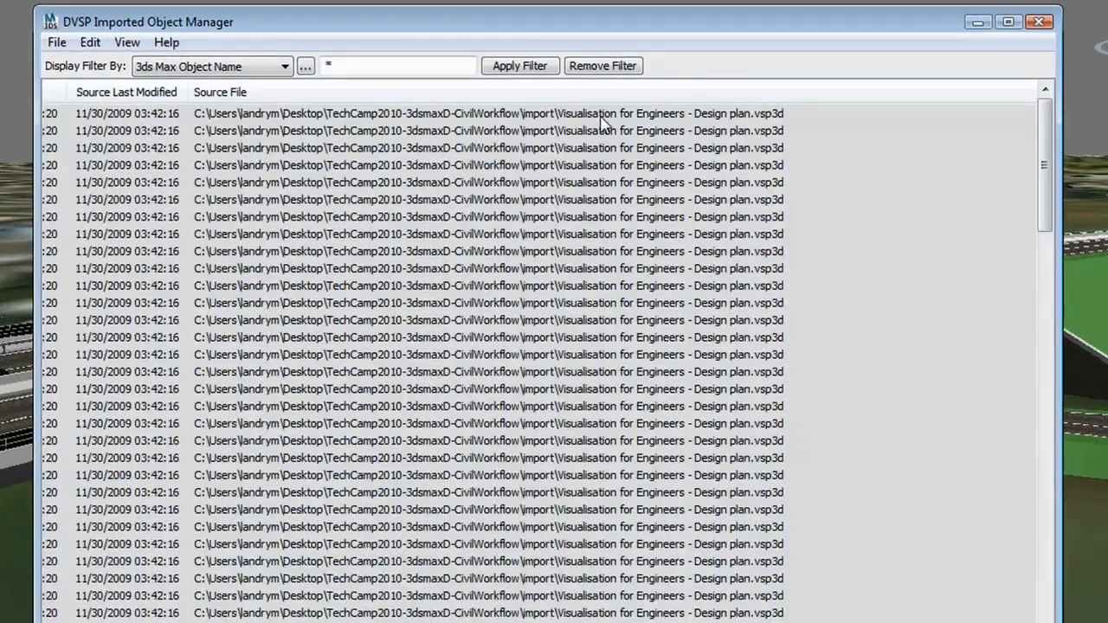
- Compare the design plan .vsp3d files in the import folder, widening the name column to show the full file names
click(641, 116)
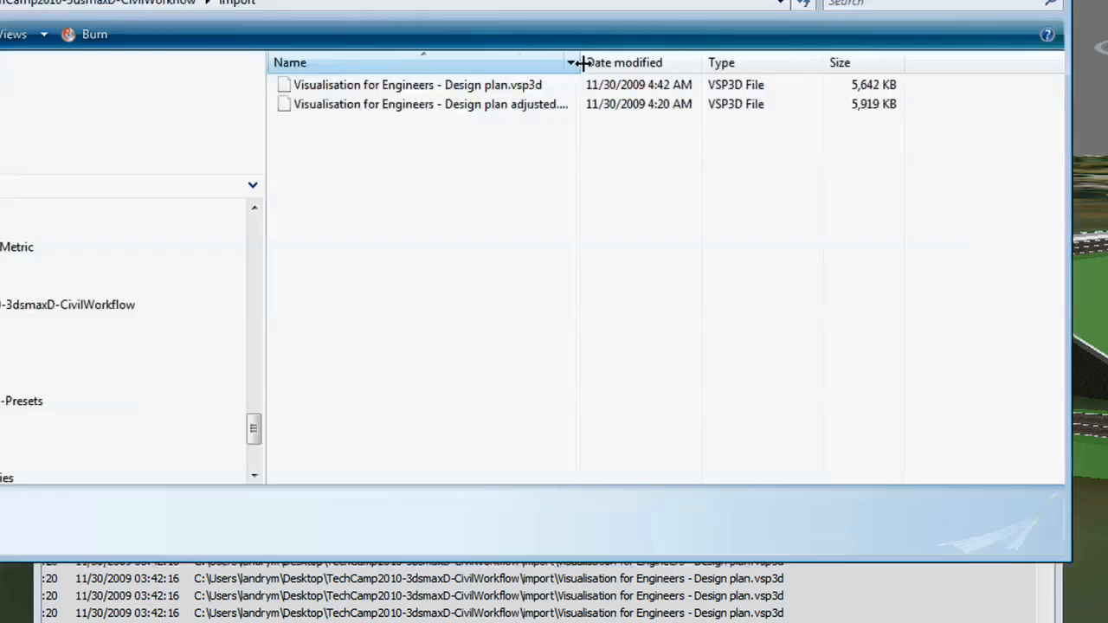
drag(576, 61, 672, 63)
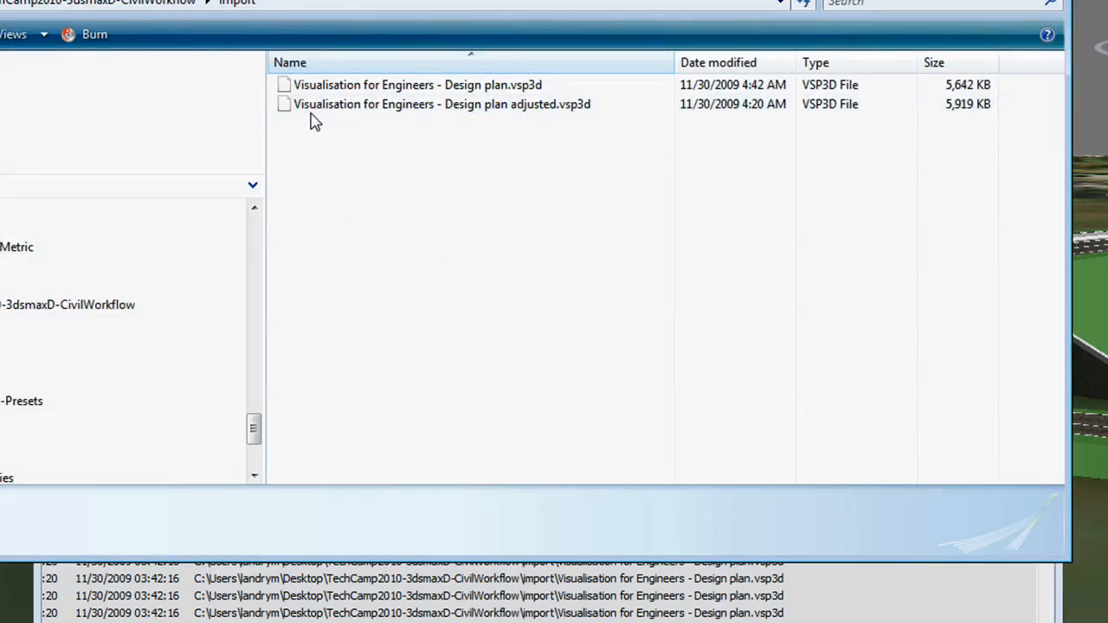
click(545, 117)
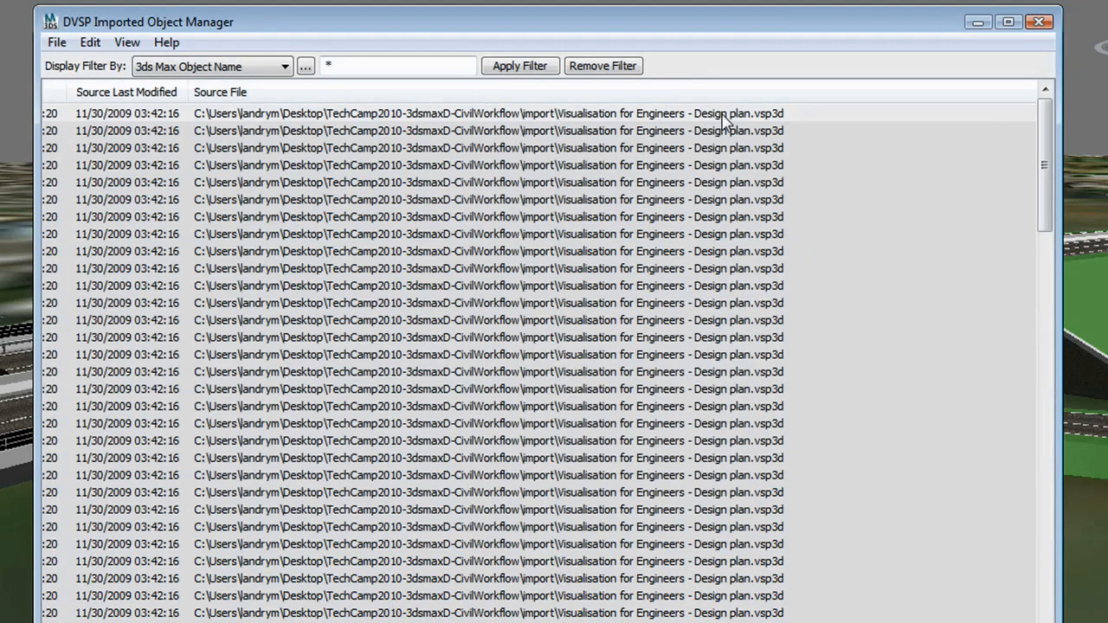
- Change the source file association of all imported objects to Visualisation for Engineers - Design plan adjusted.vsp3d
click(724, 112)
drag(1041, 147, 717, 621)
shift+click(715, 616)
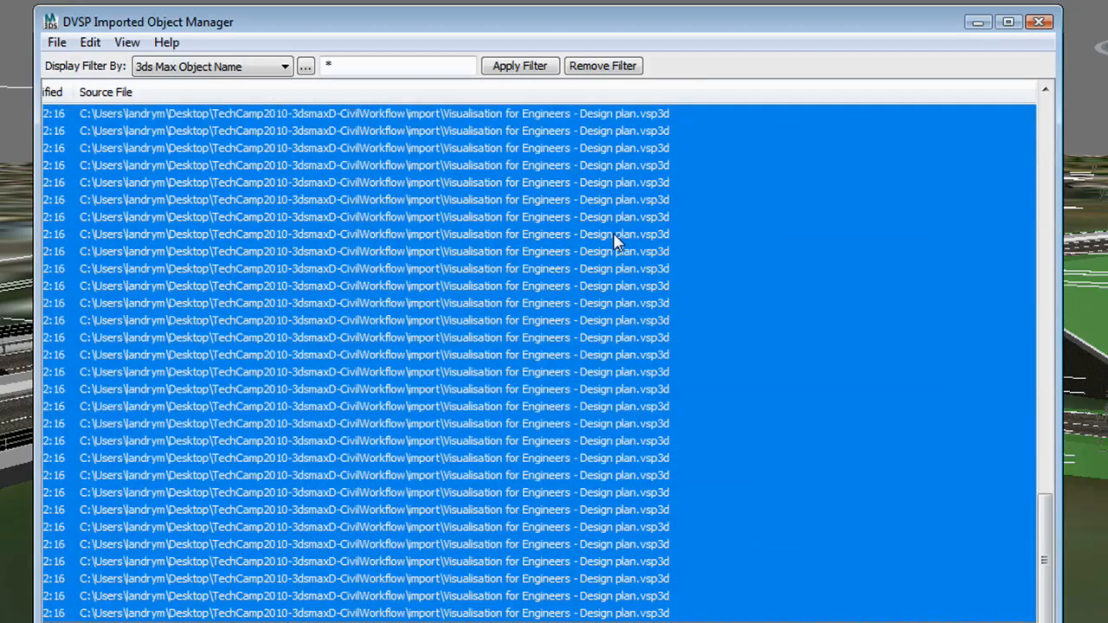
right_click(579, 119)
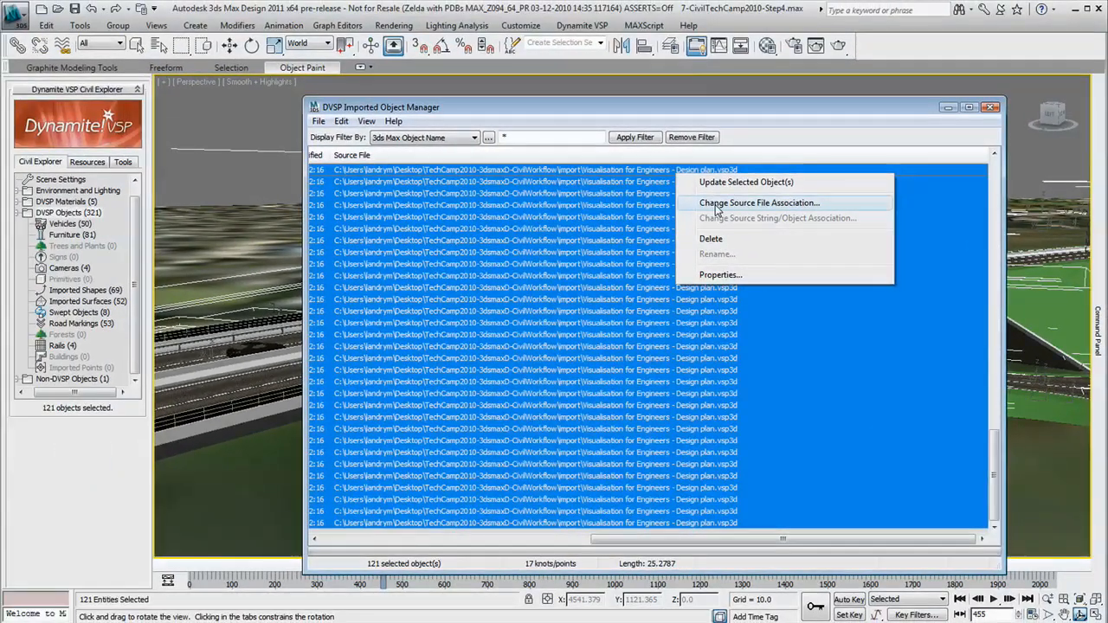
click(715, 205)
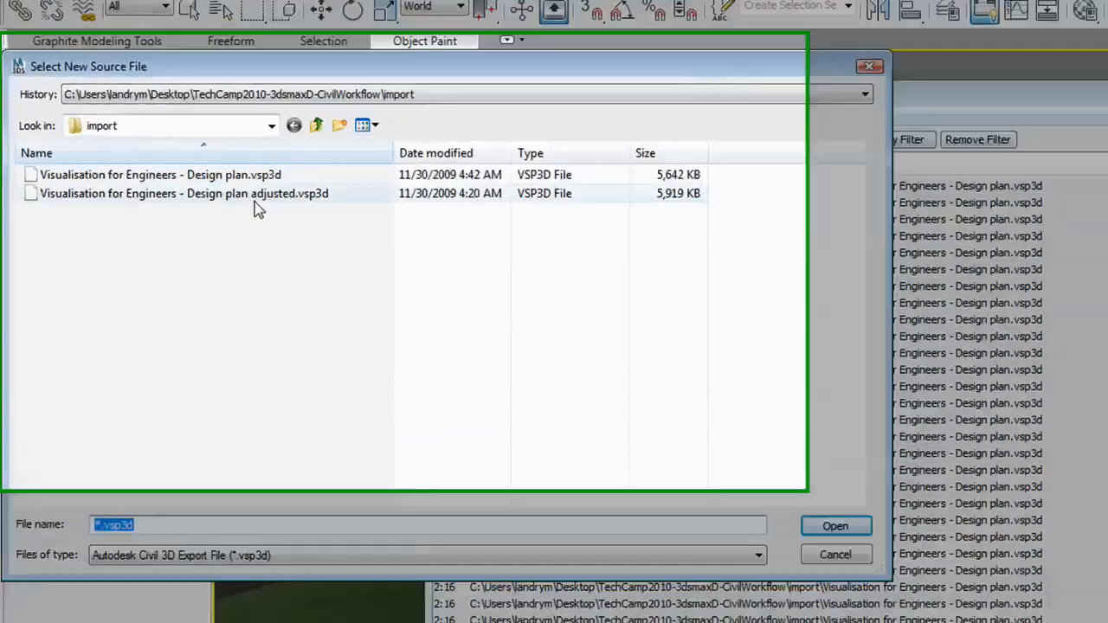
click(251, 199)
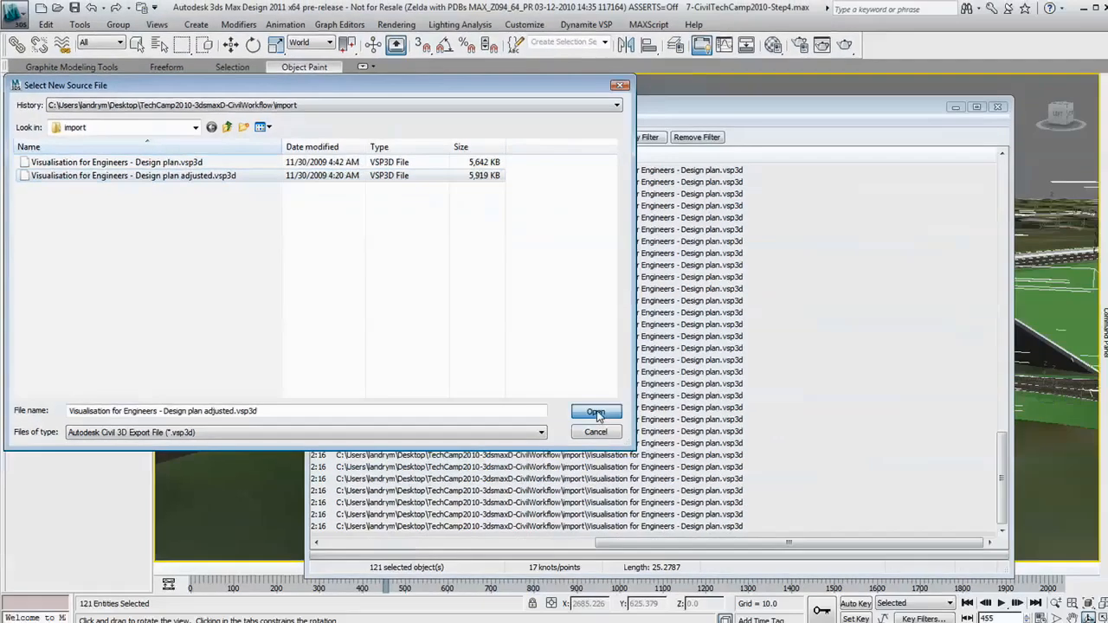
click(972, 591)
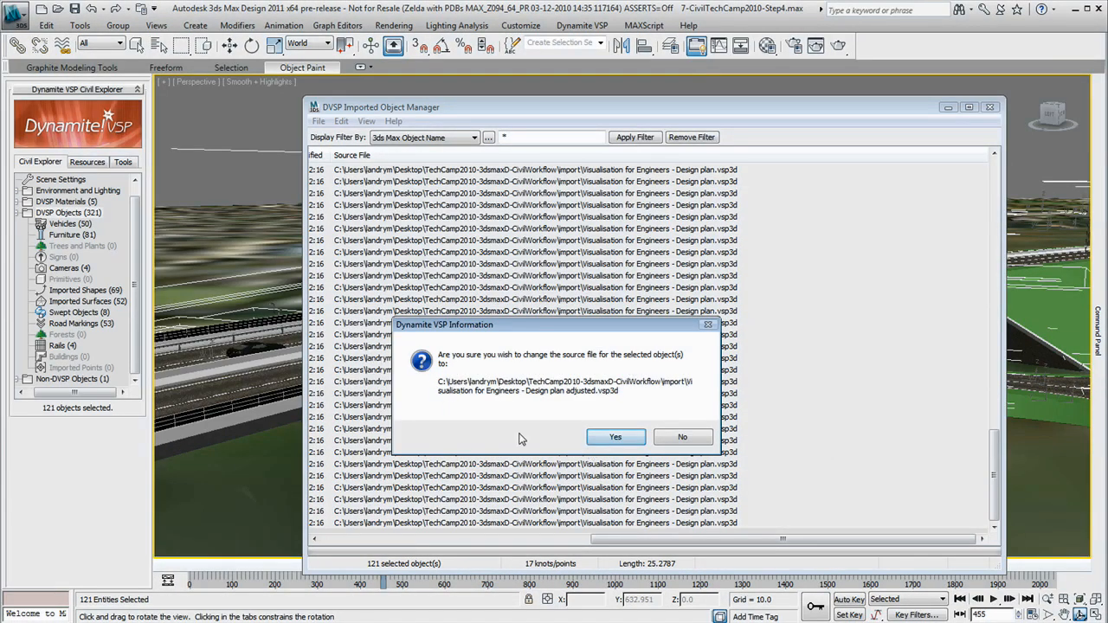
click(616, 439)
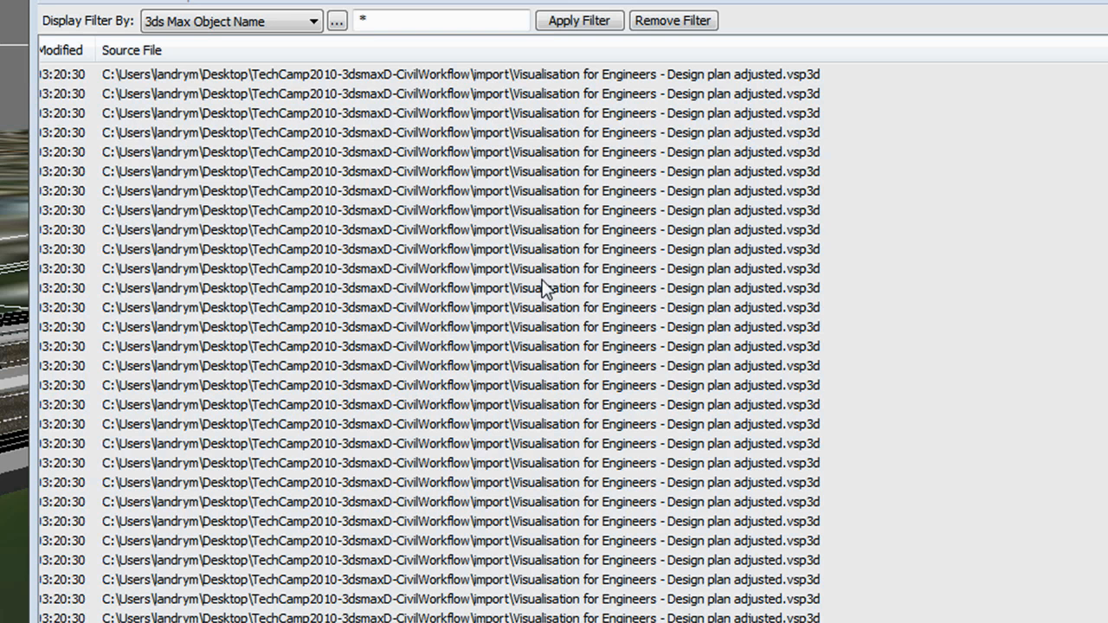
- Update all imported objects from their newly associated source file and close the Imported Object Manager
key(ctrl+a)
right_click(788, 72)
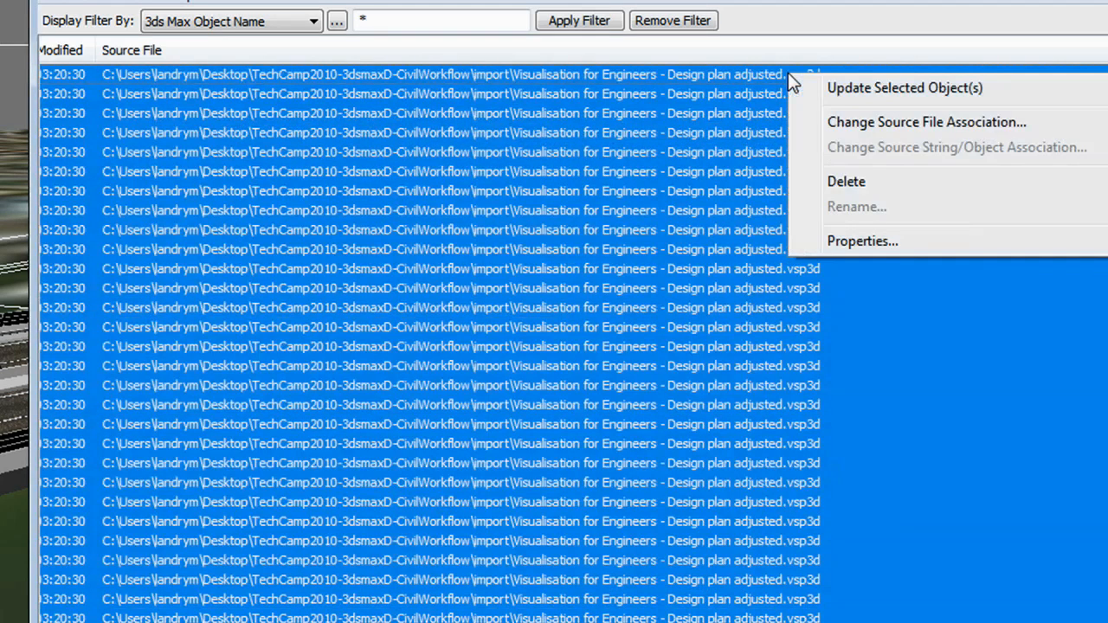
click(837, 90)
click(508, 491)
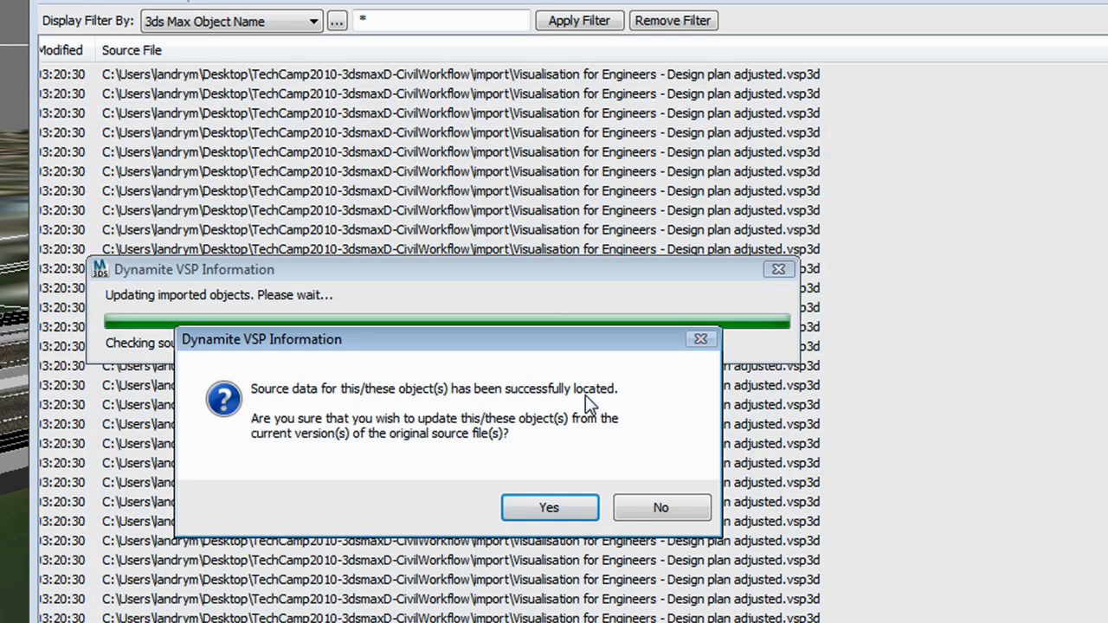
click(555, 507)
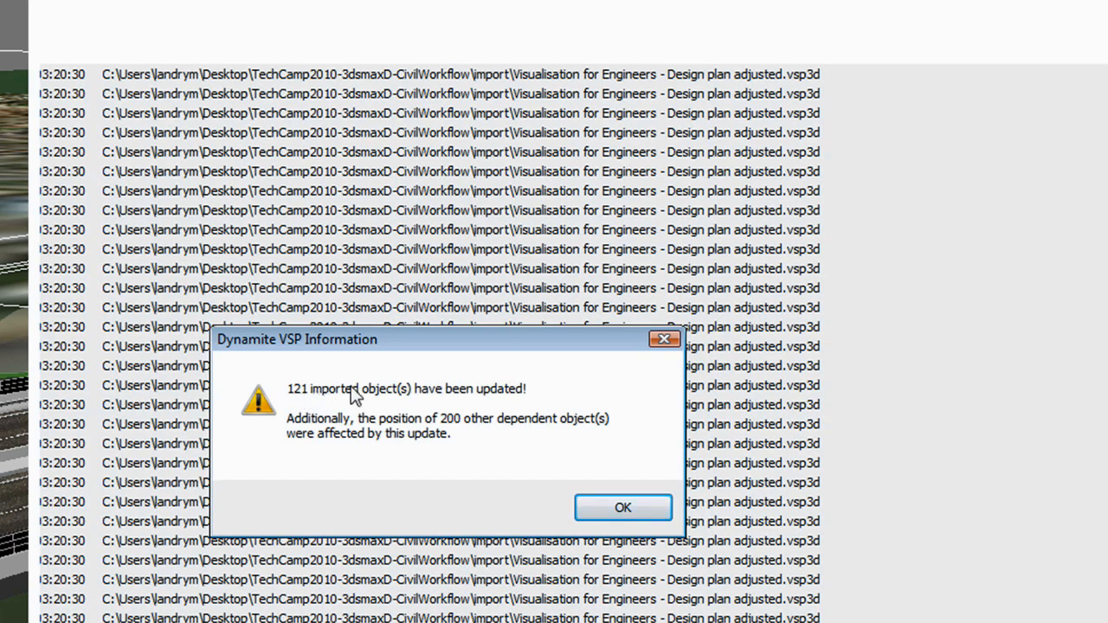
click(623, 507)
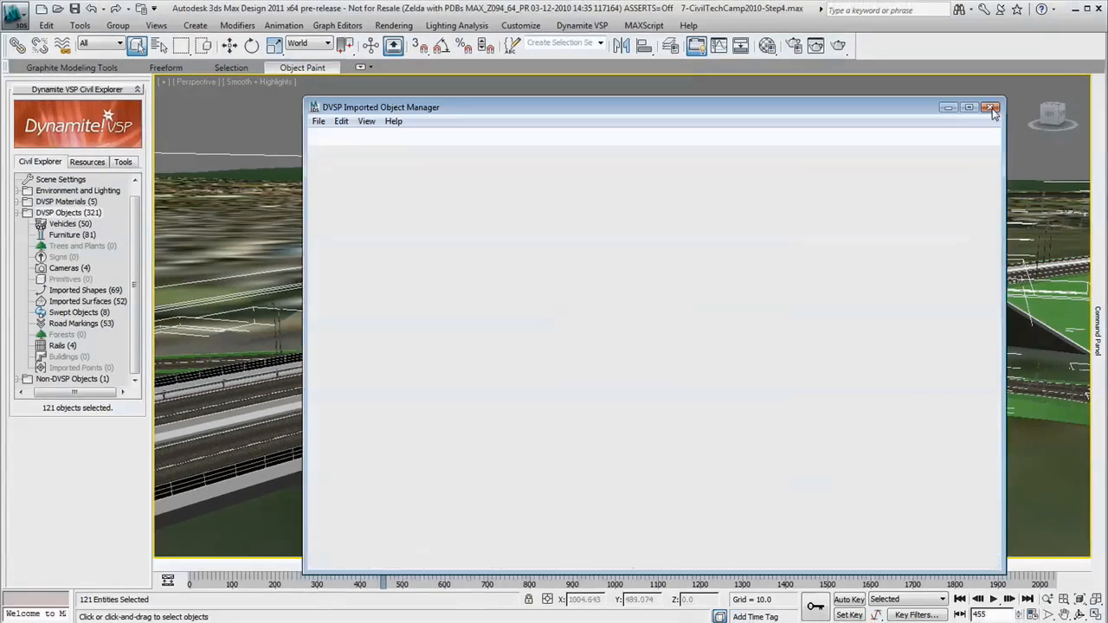
click(992, 108)
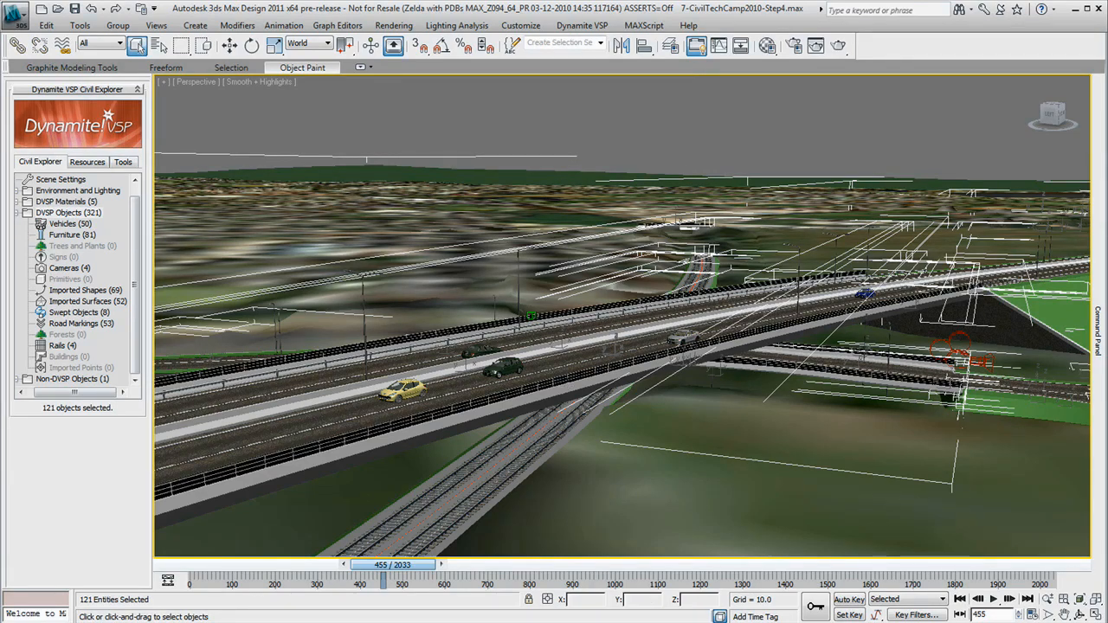
- Show the updated scene through camera Came-035mm Lens-001 and scrub the animation forward from frame 455
click(1079, 614)
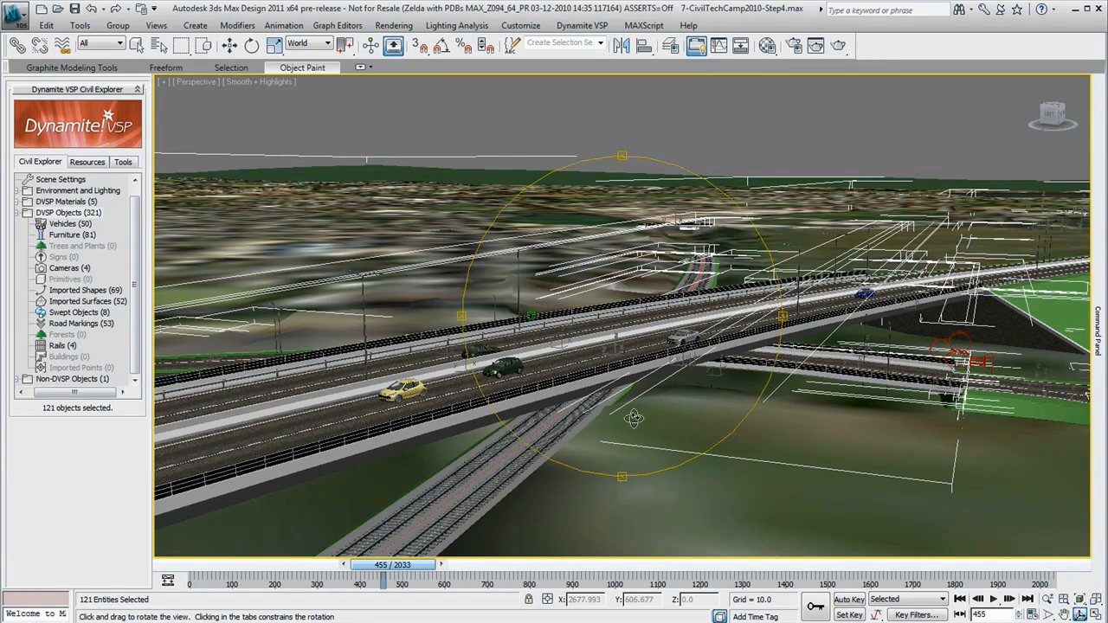
key(c)
click(550, 219)
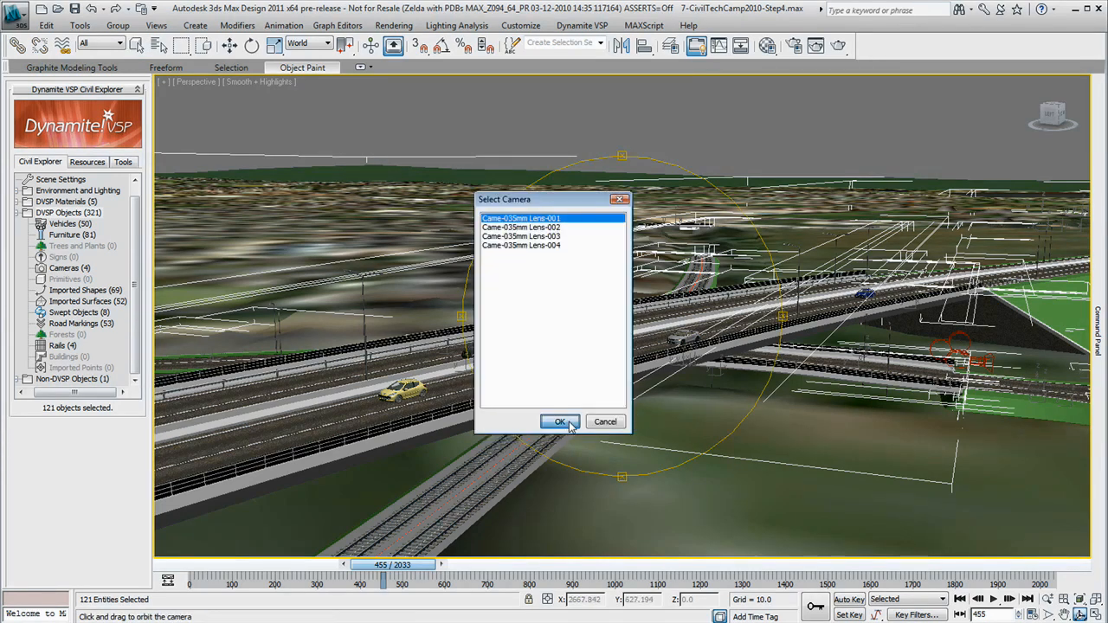
click(561, 421)
drag(403, 564, 557, 580)
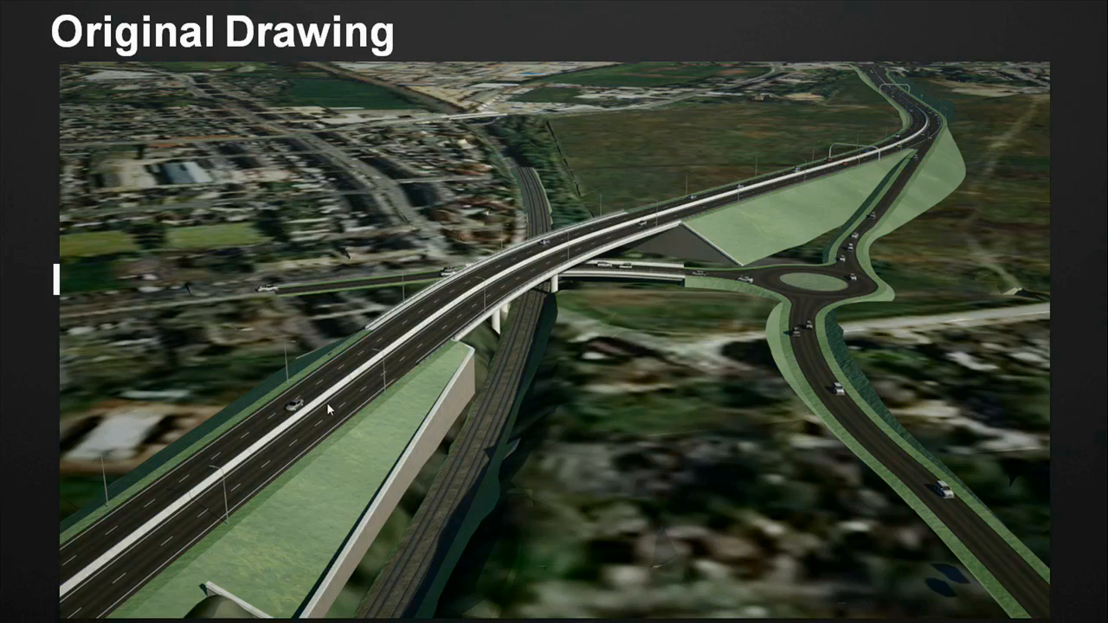
key(Right)
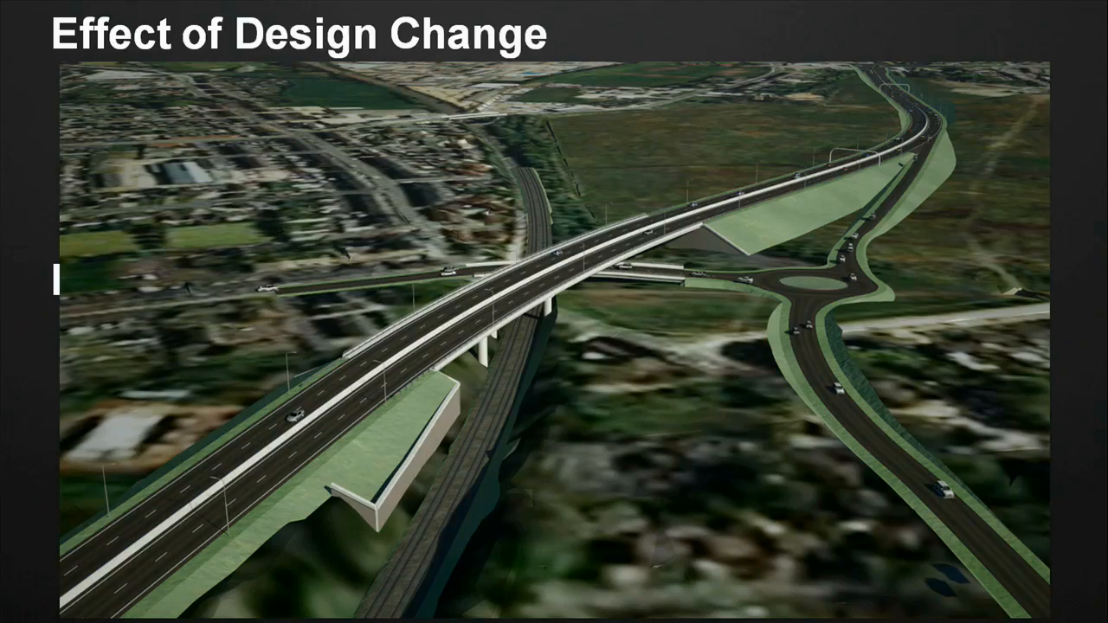
key(Right)
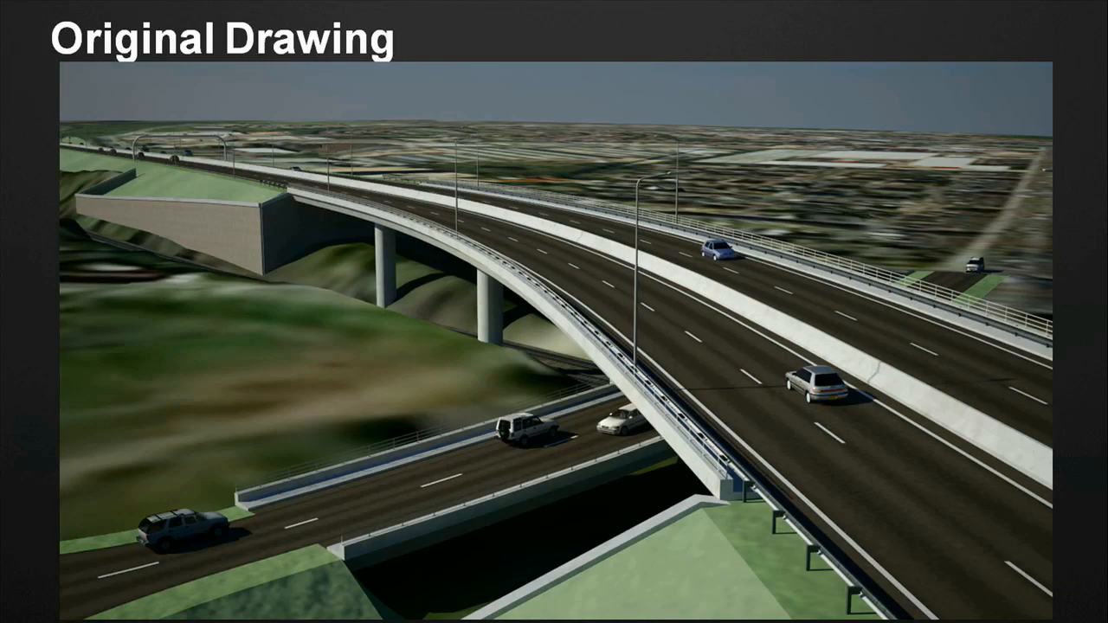
key(Right)
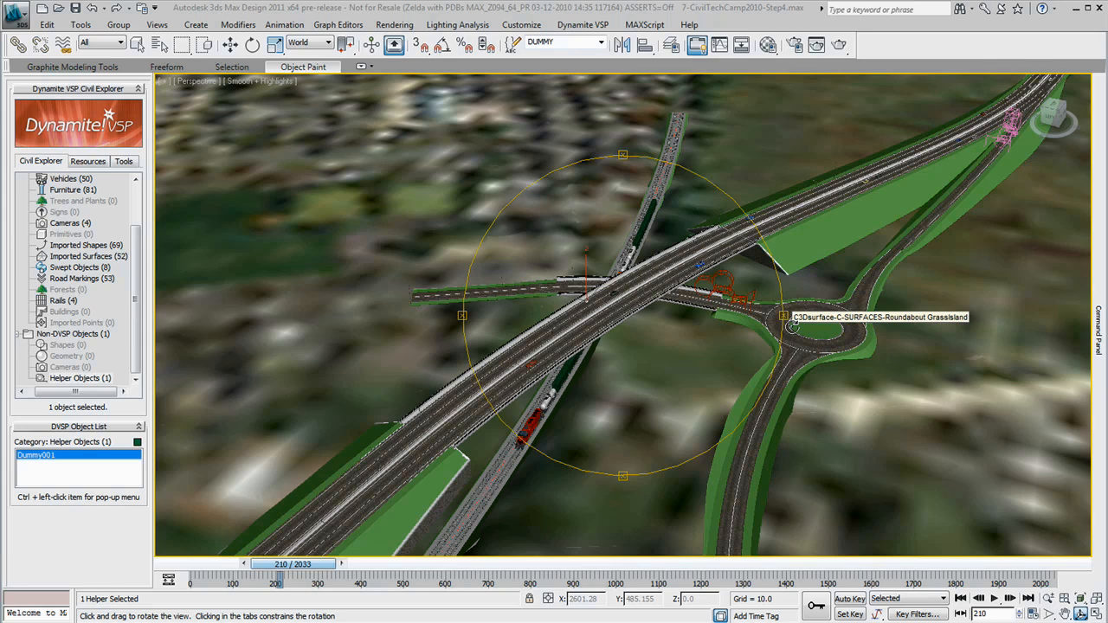
- Switch to the VISSIM-data folder window to check the traffic simulation file, and minimize it
key(alt+Tab)
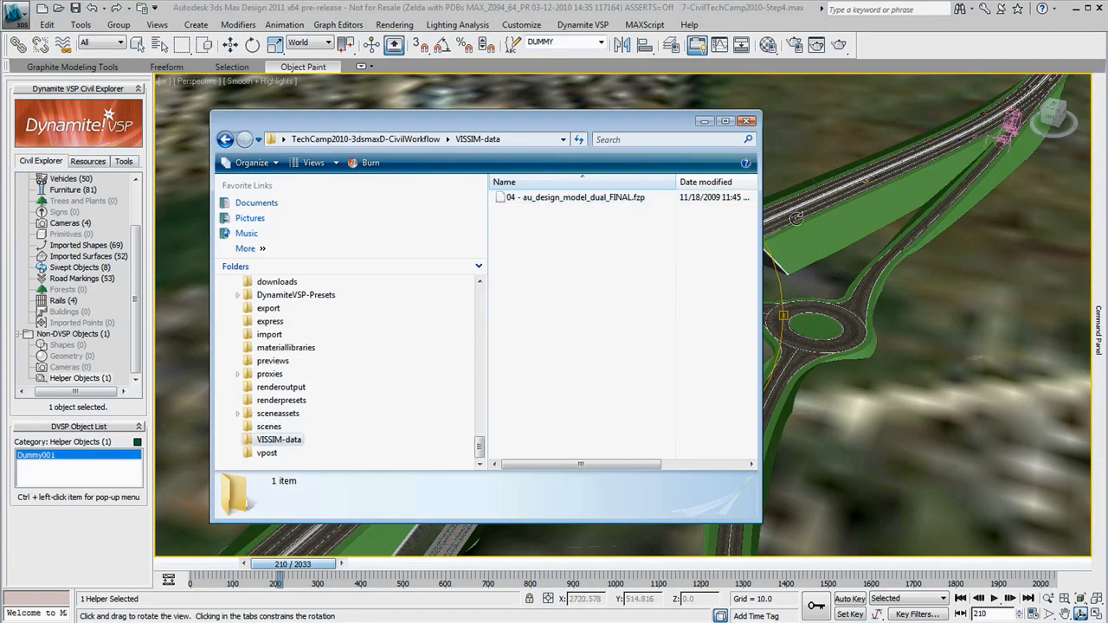
click(703, 122)
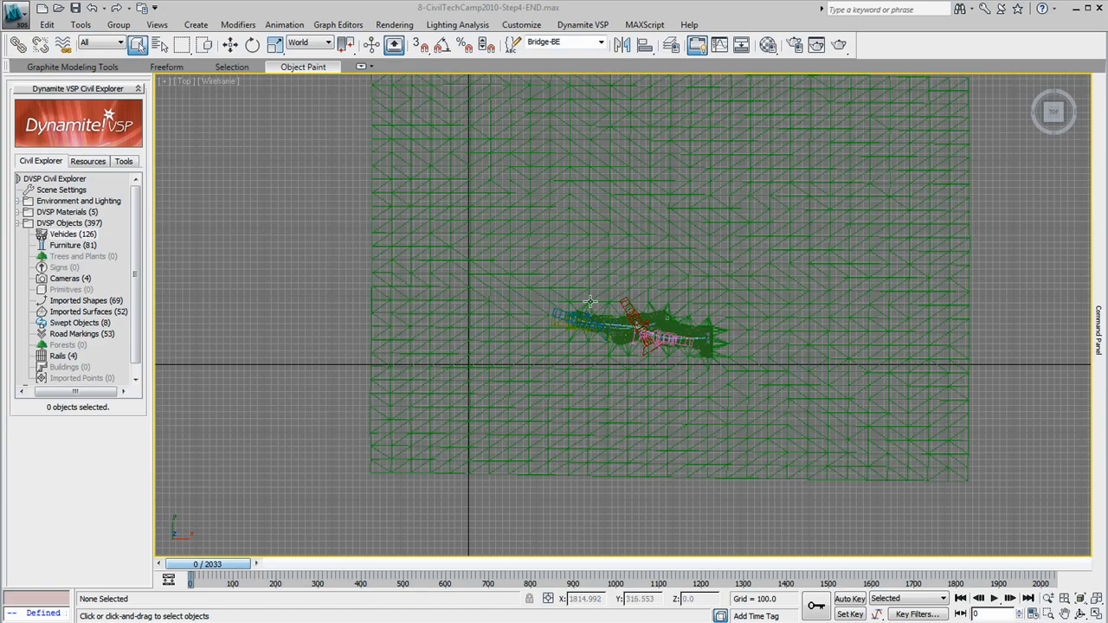
- Start a Vissim FZP traffic import and load 04 - au_design_model_dual_FINAL.fzp from the VISSIM-data folder
click(584, 24)
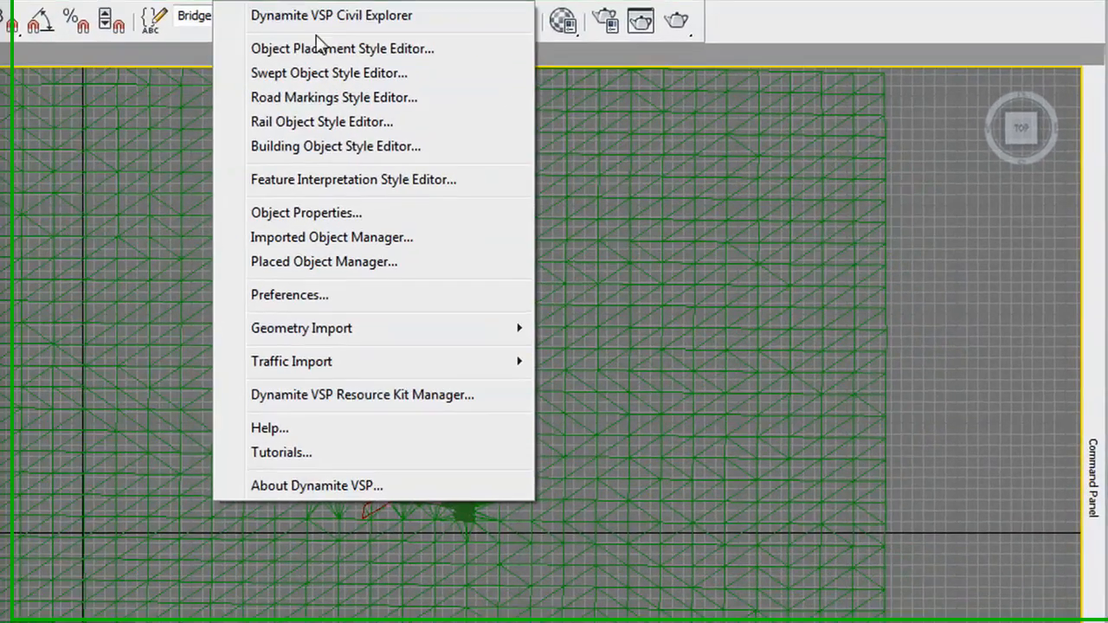
mouse_move(602, 282)
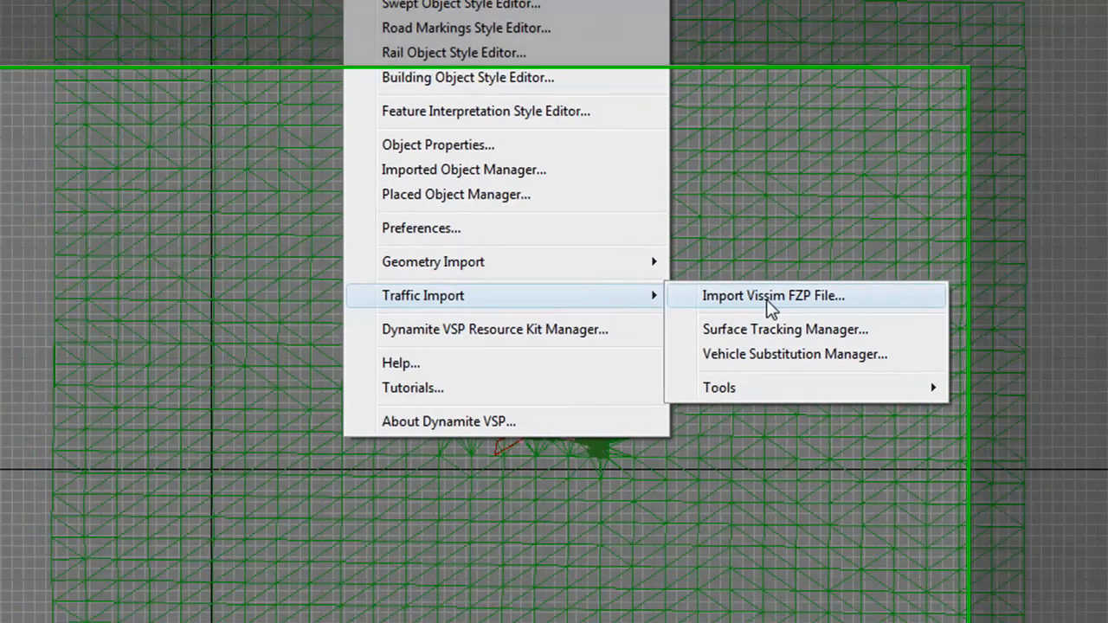
click(625, 365)
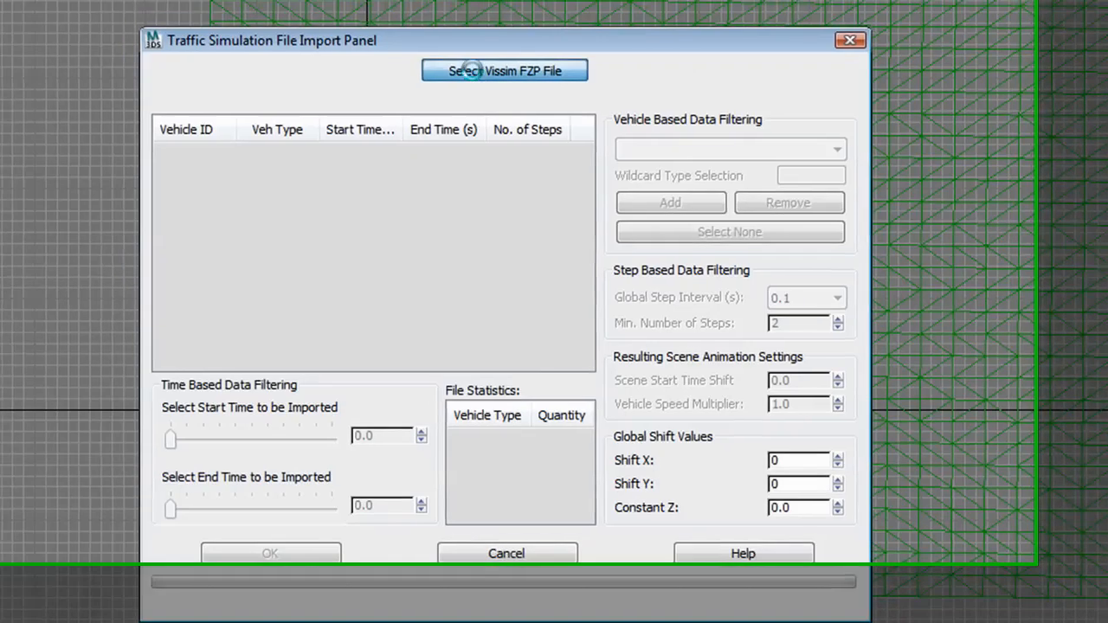
click(459, 60)
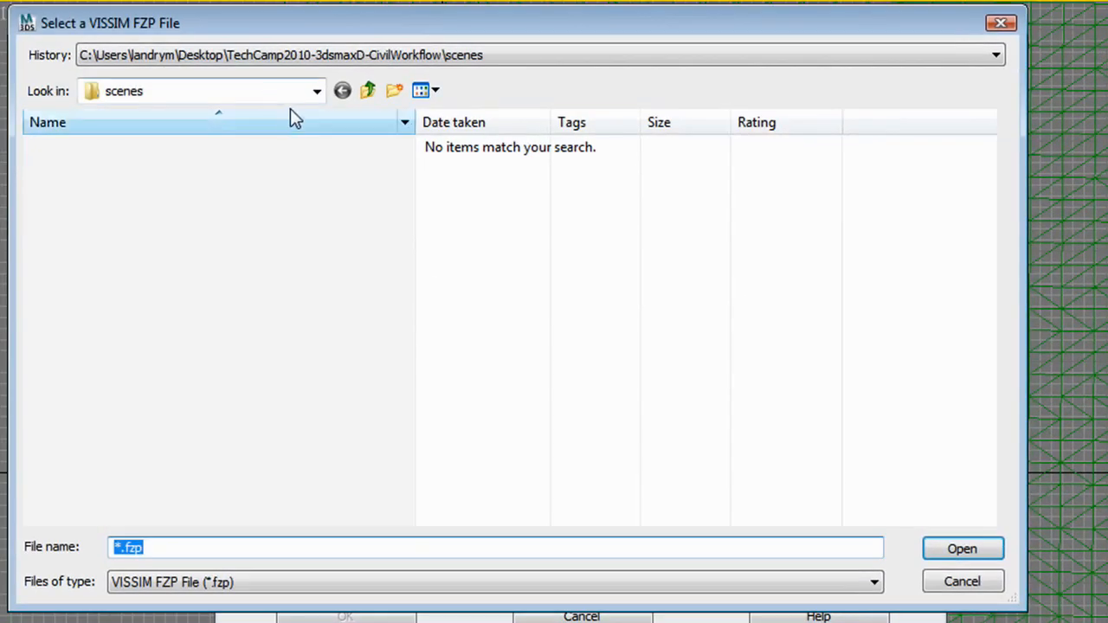
click(316, 91)
click(230, 359)
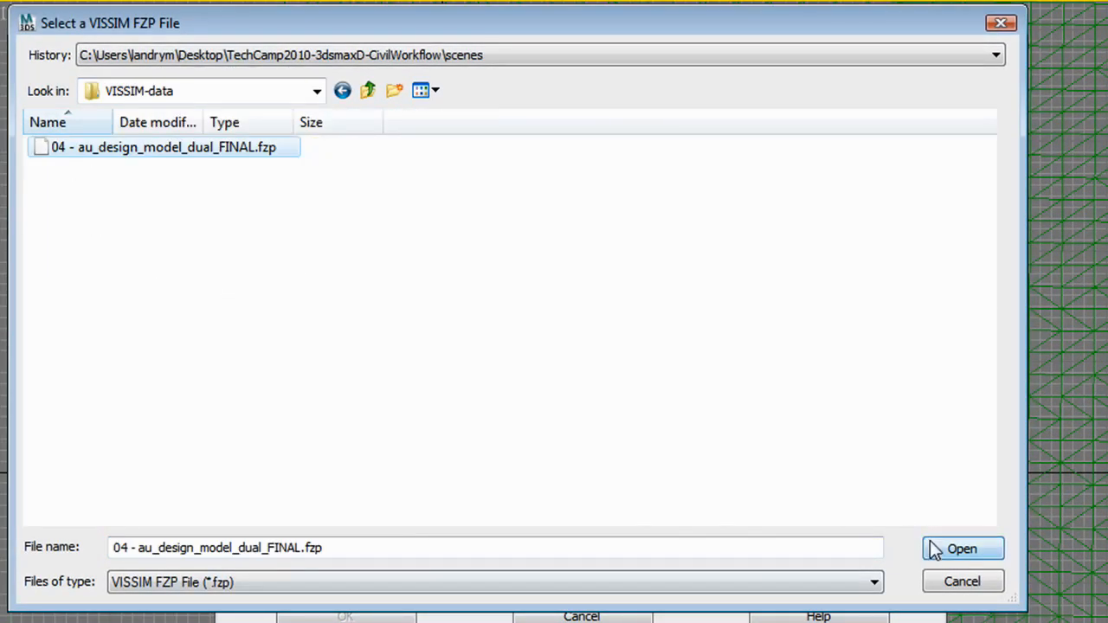
click(961, 549)
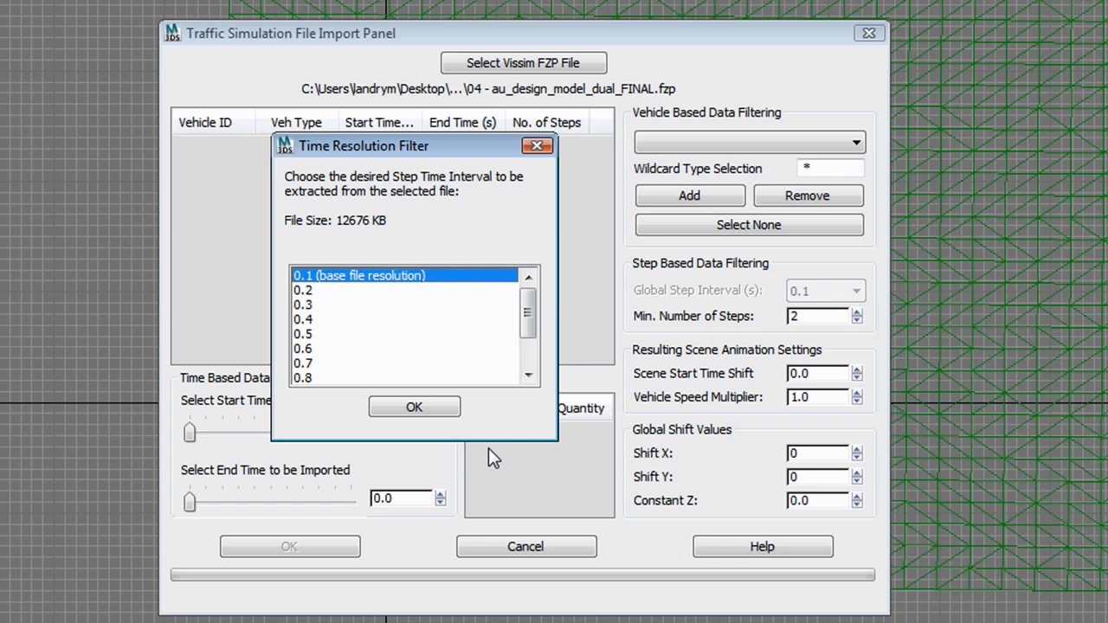
- Choose a step time interval of 1.0 for the data extracted from the traffic simulation file
drag(528, 310, 527, 338)
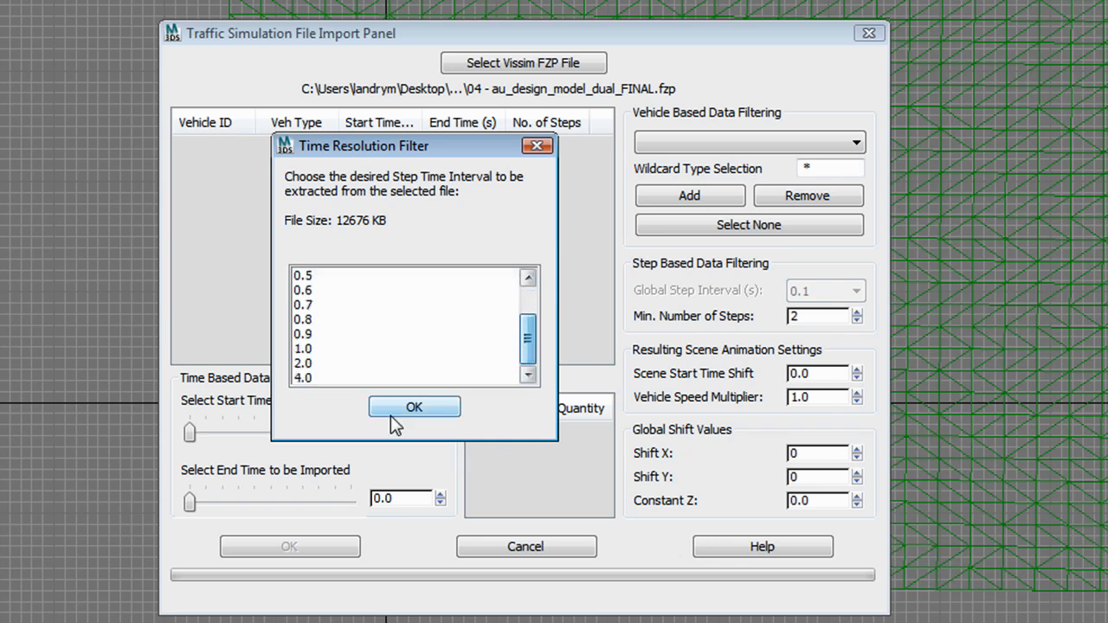
click(305, 381)
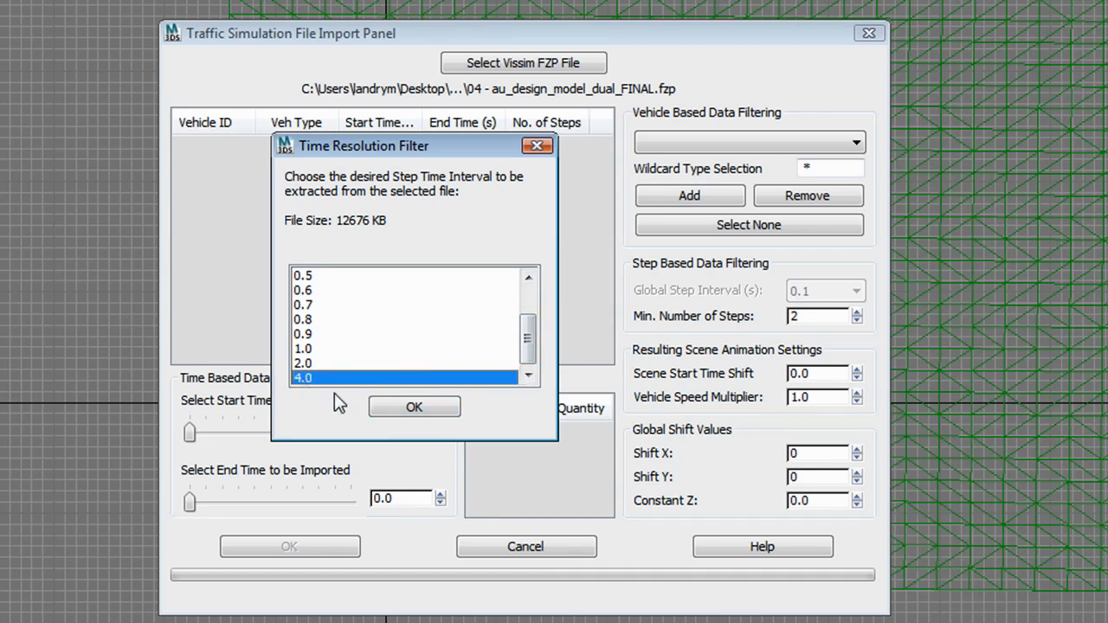
drag(527, 345, 526, 339)
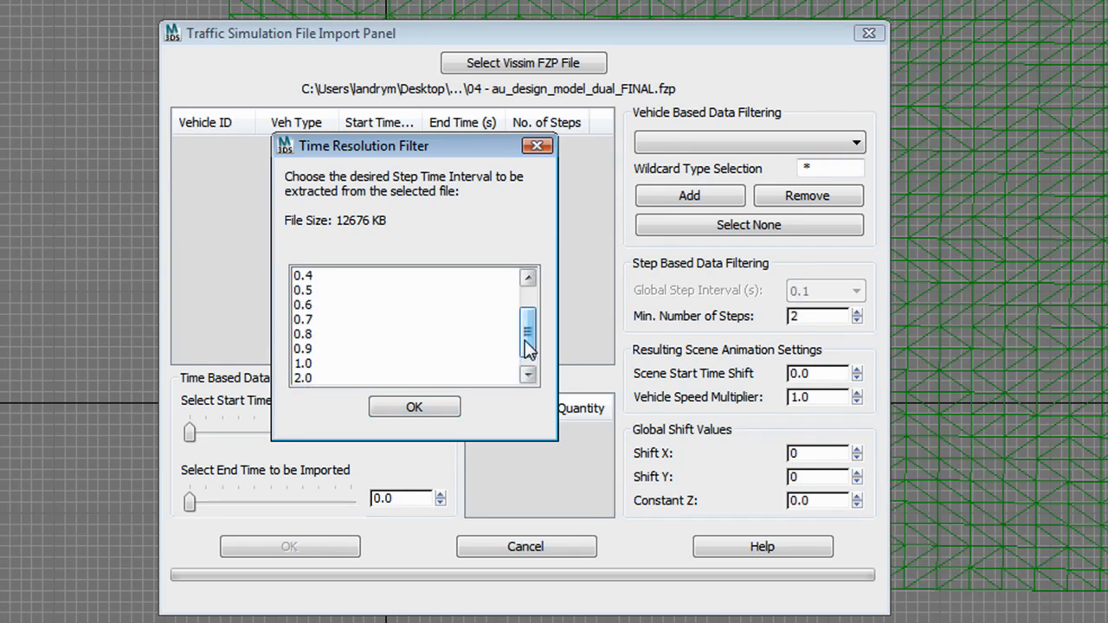
click(310, 365)
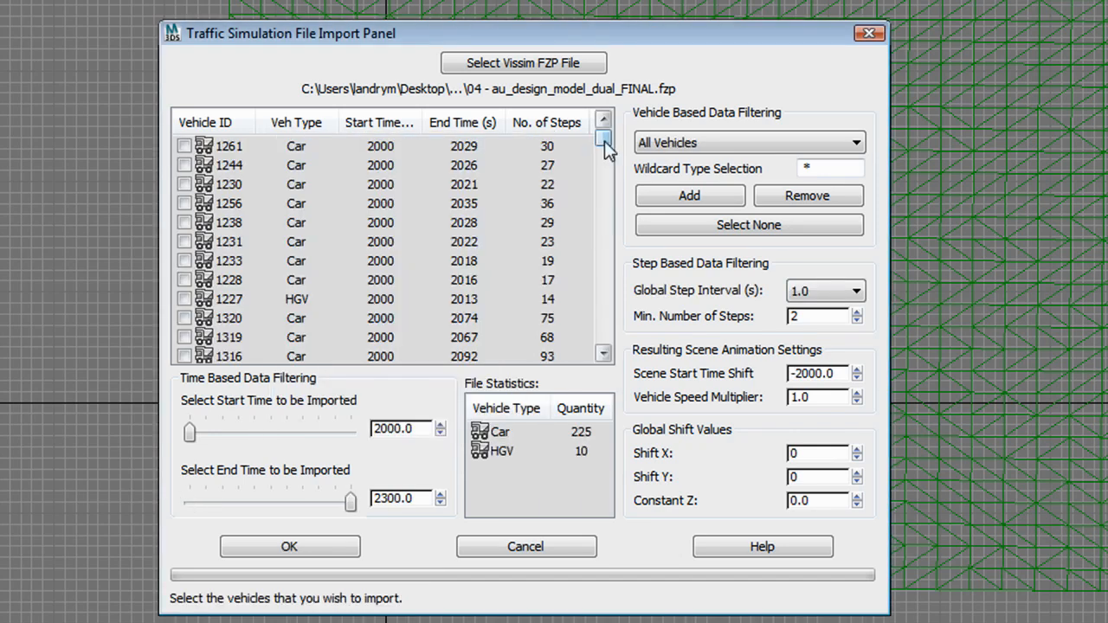
- Review the vehicle list and the Car and HGV statistics, check all vehicles and import them into the scene
drag(603, 139, 603, 175)
click(495, 434)
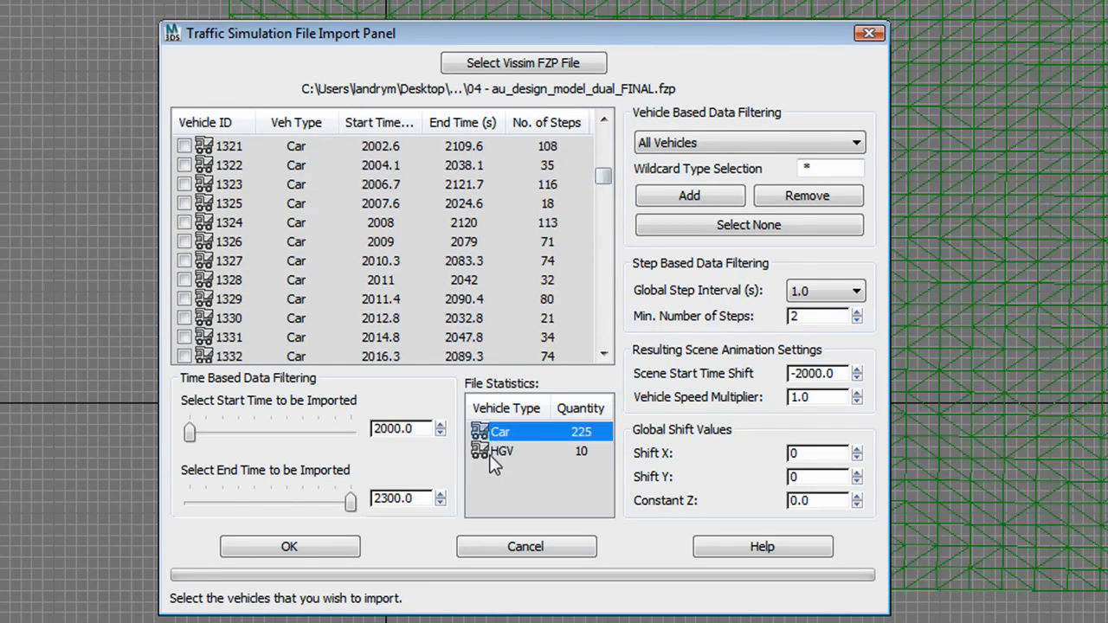
click(499, 454)
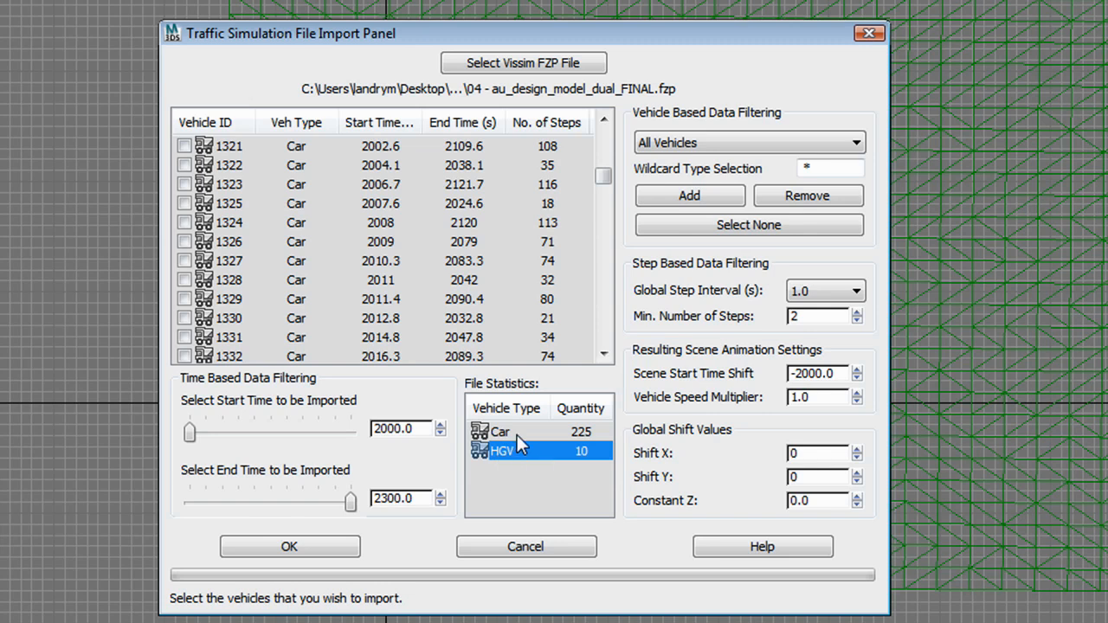
click(508, 432)
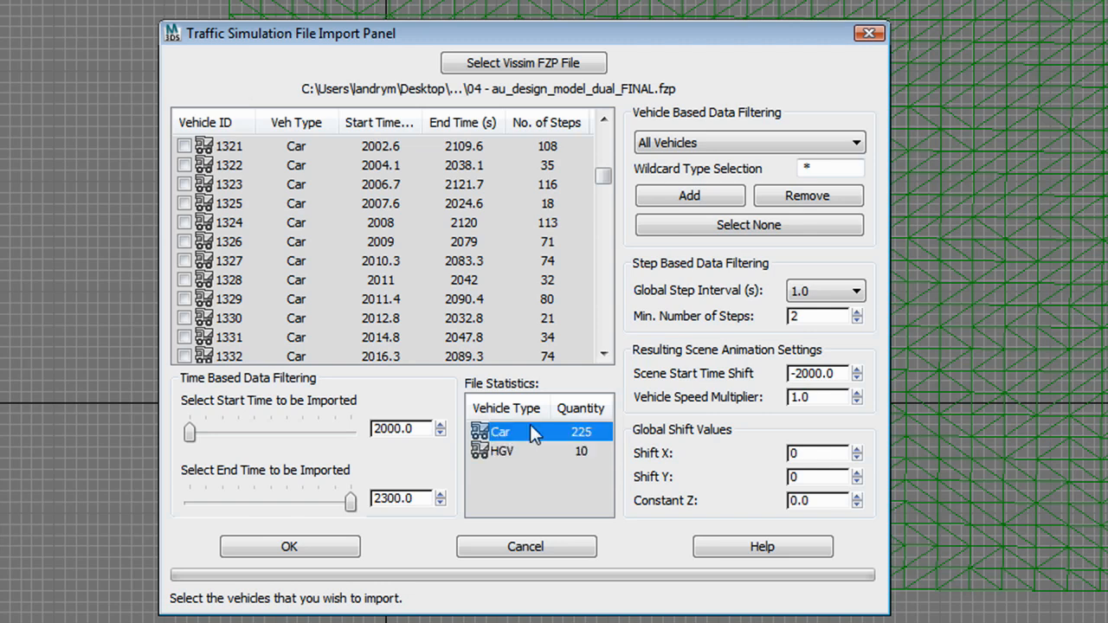
right_click(237, 147)
click(312, 166)
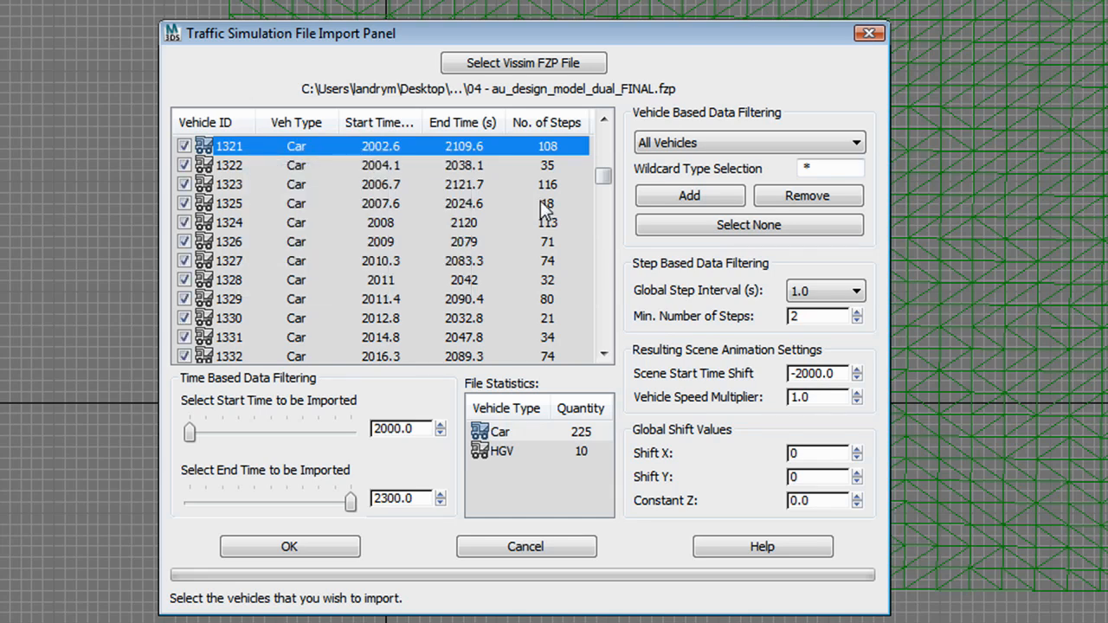
click(289, 546)
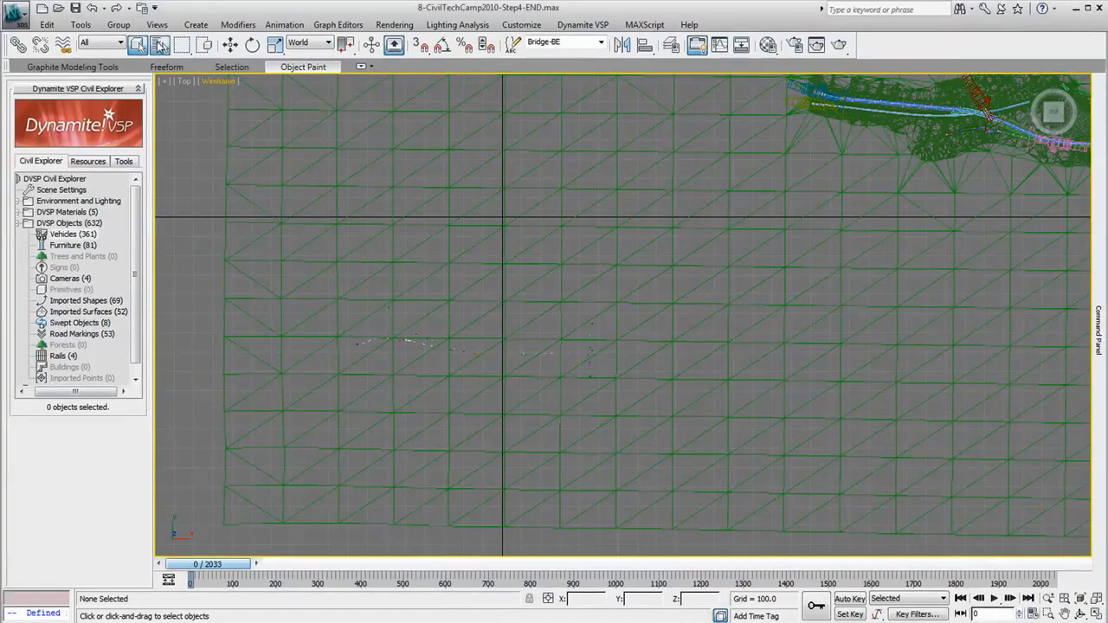
- Sort the scene objects by name and select all imported DSIM car and HGV vehicles
key(h)
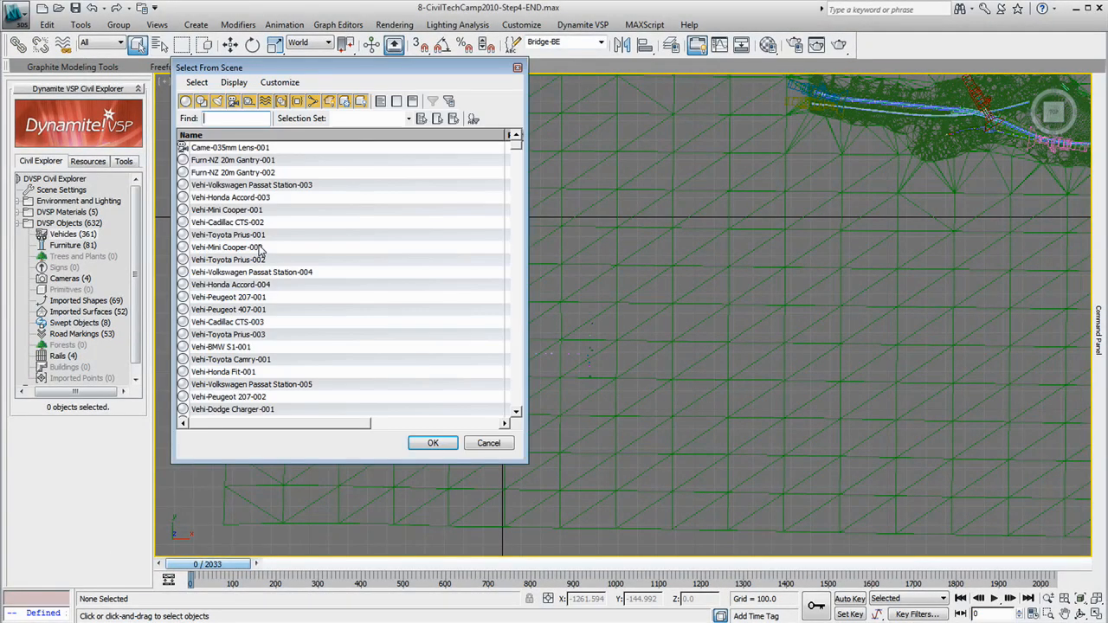
click(321, 137)
drag(517, 144, 512, 195)
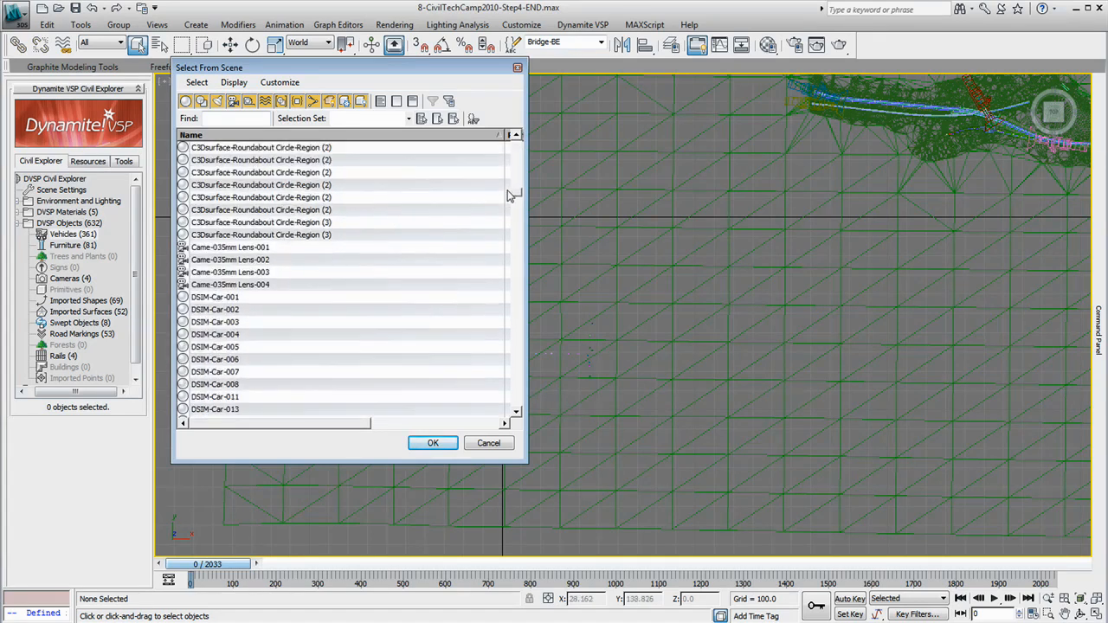
click(212, 299)
drag(516, 192, 513, 314)
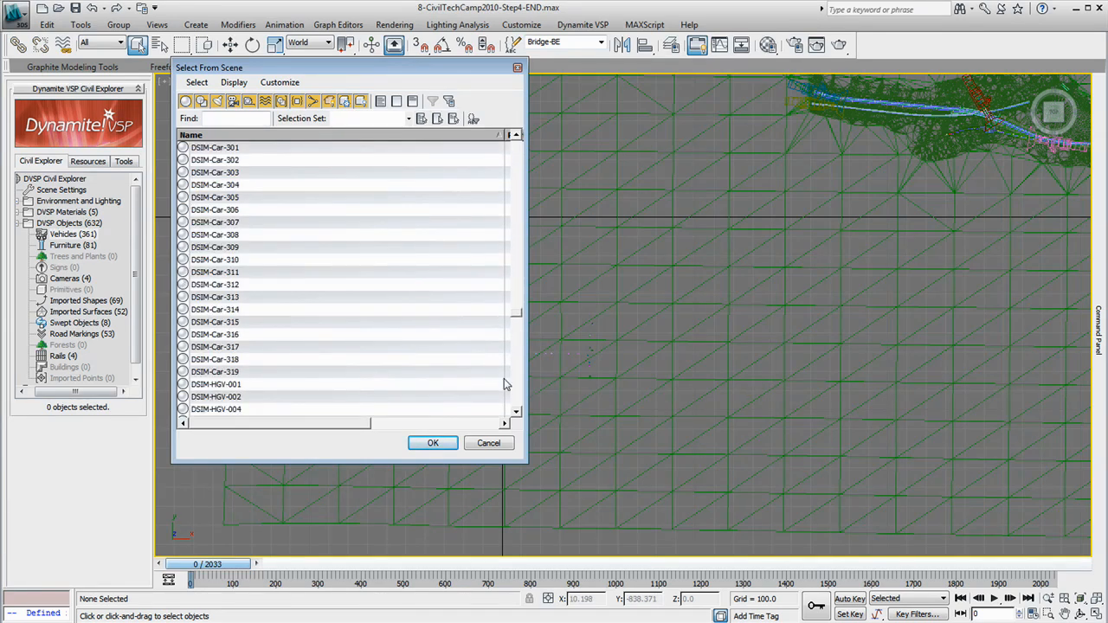
- Combine the selected simulation vehicles into a named group
click(118, 24)
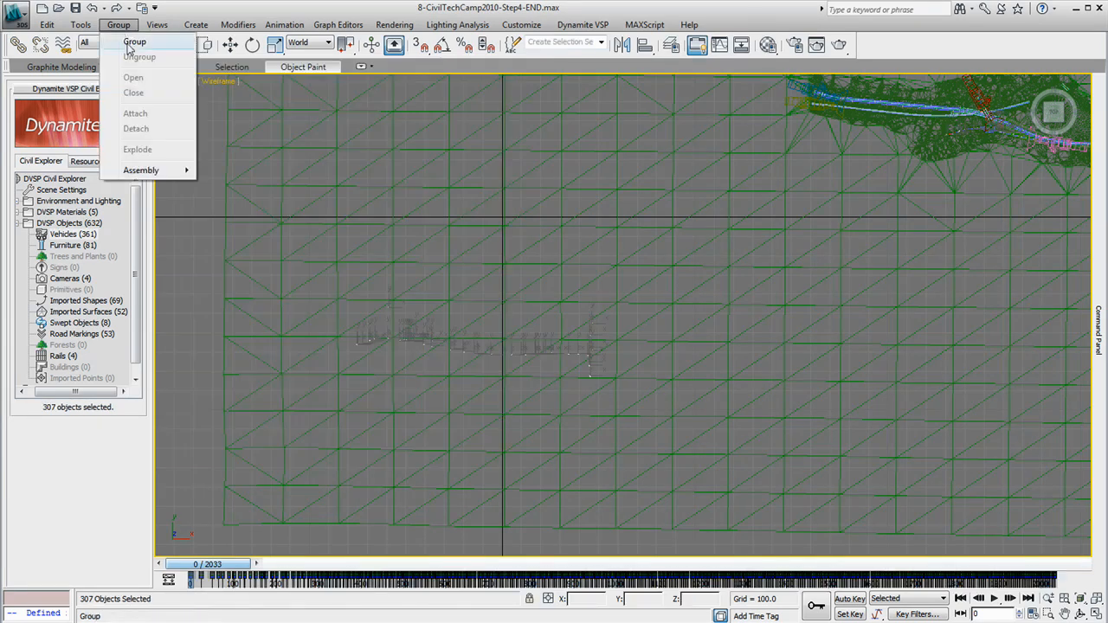
click(138, 40)
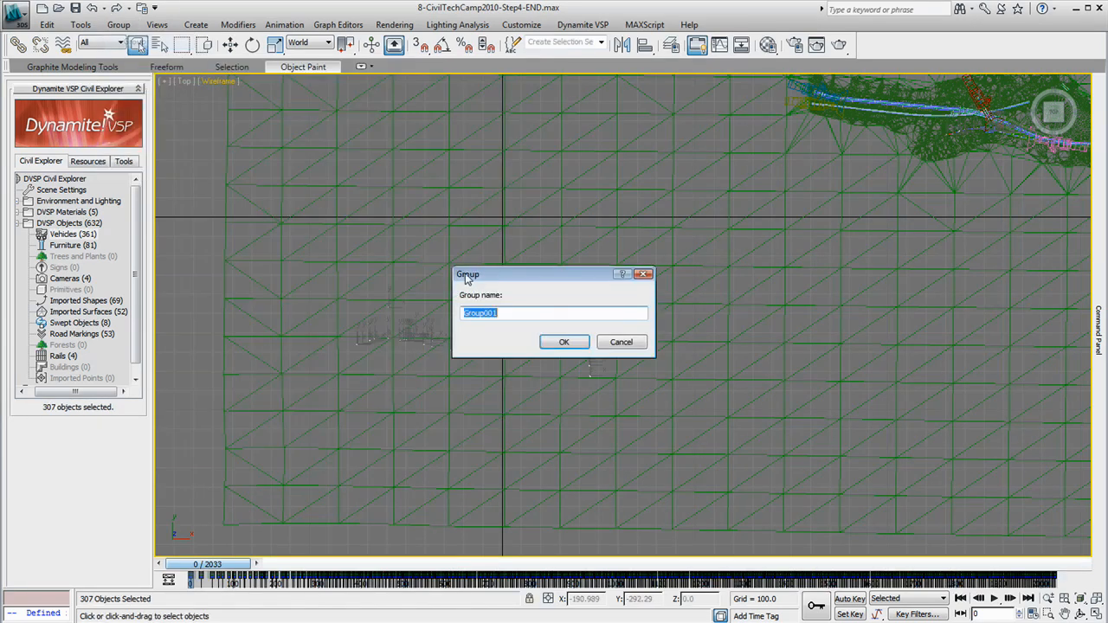
text(temoio)
key(BackSpace)
key(BackSpace)
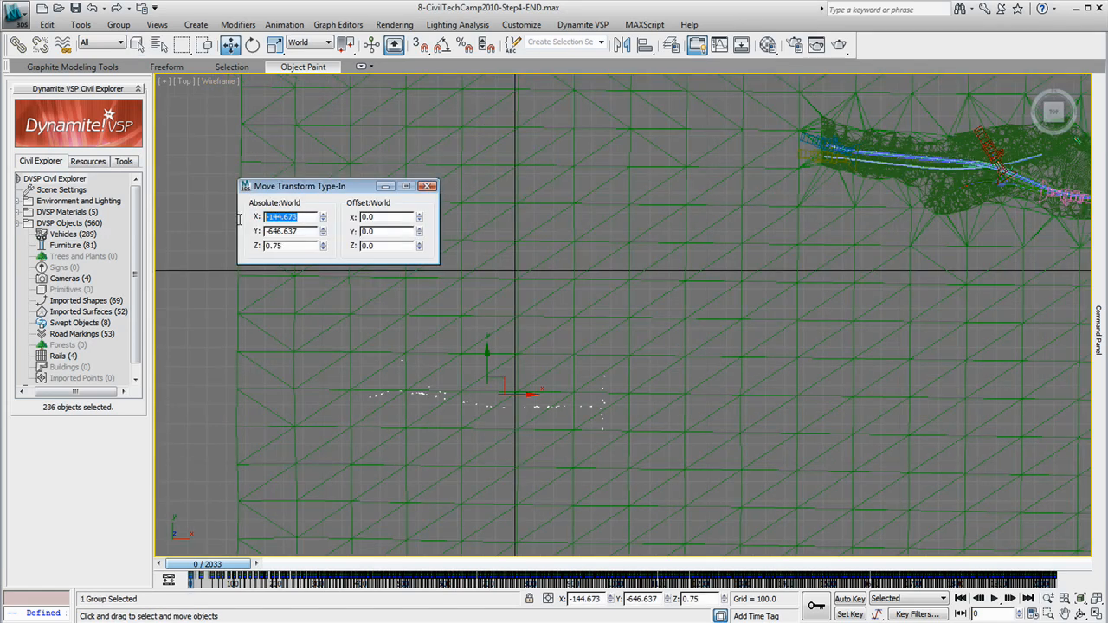
- Move the vehicle group to absolute X 2915.488 and Y 441.245, and ungroup it
text(2915.488)
double_click(306, 231)
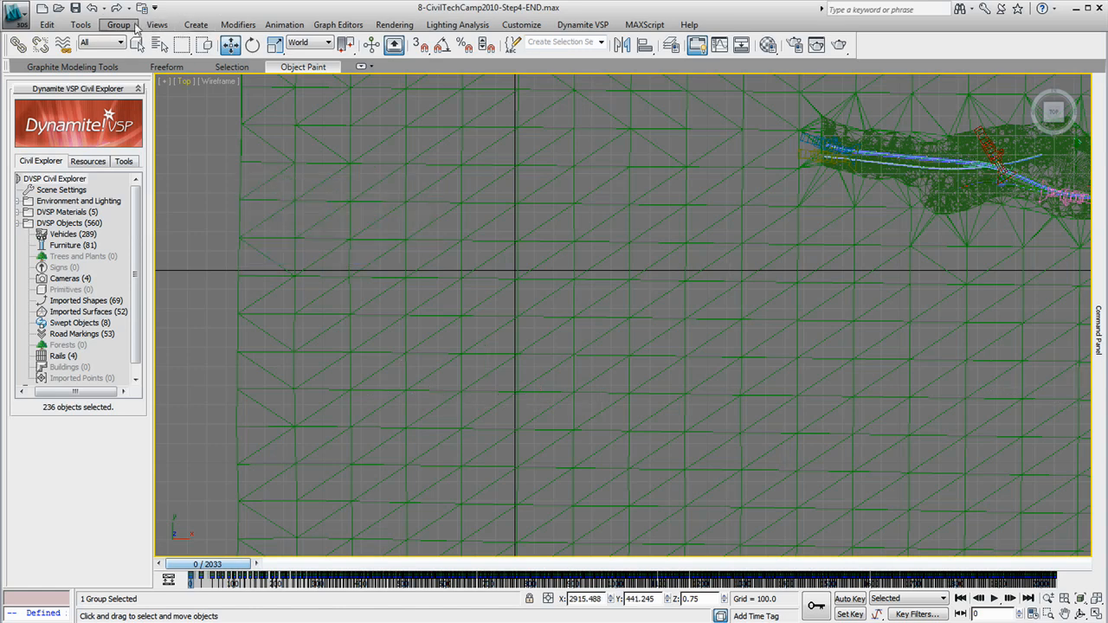
click(118, 24)
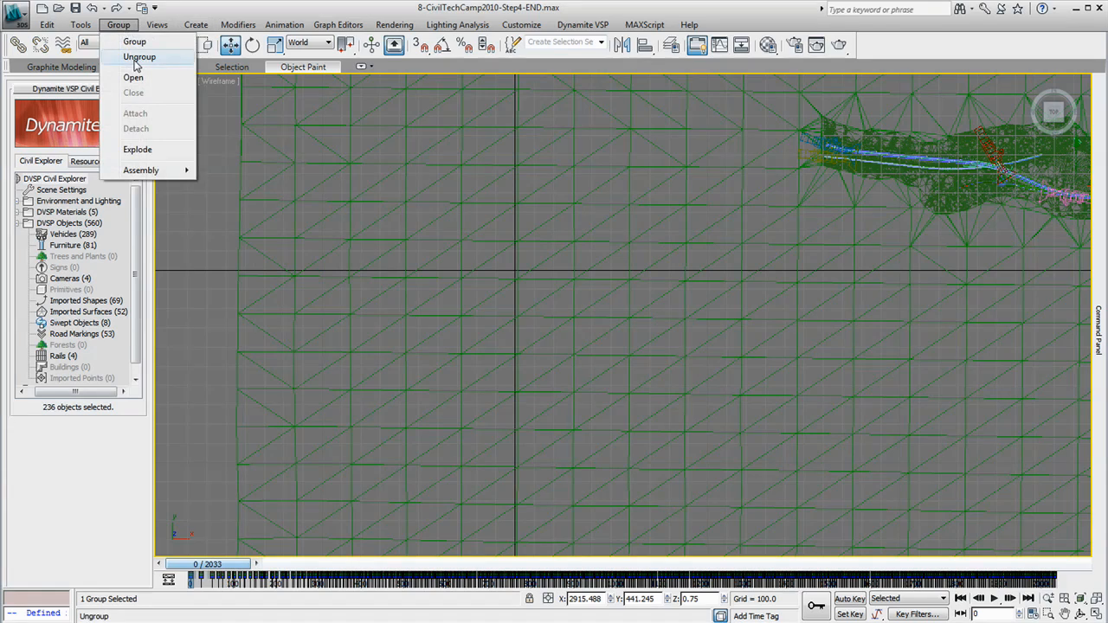
click(136, 57)
- Scrub the animation to frame 686 while viewing the vehicles around the roundabout from above
middle_drag(707, 326, 549, 409)
scroll(341, 401, up, 7)
scroll(322, 310, up, 3)
middle_drag(323, 310, 632, 401)
scroll(572, 364, up, 2)
scroll(633, 401, down, 2)
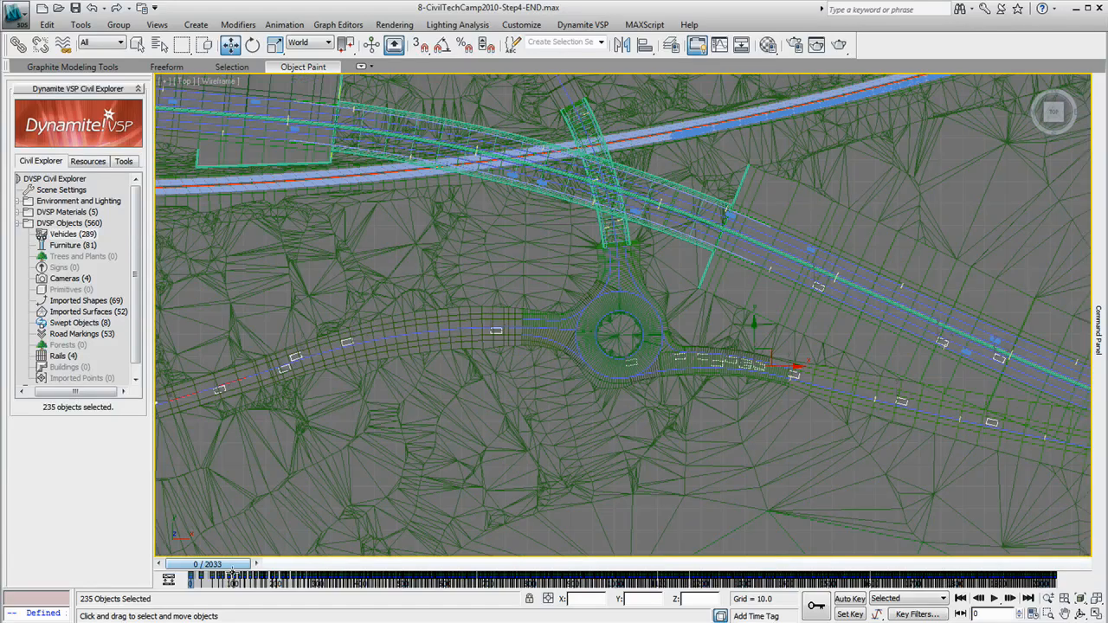
drag(232, 568, 400, 611)
- Examine the vehicles' elevation relative to the road surfaces in the Front view while scrubbing the animation
key(w)
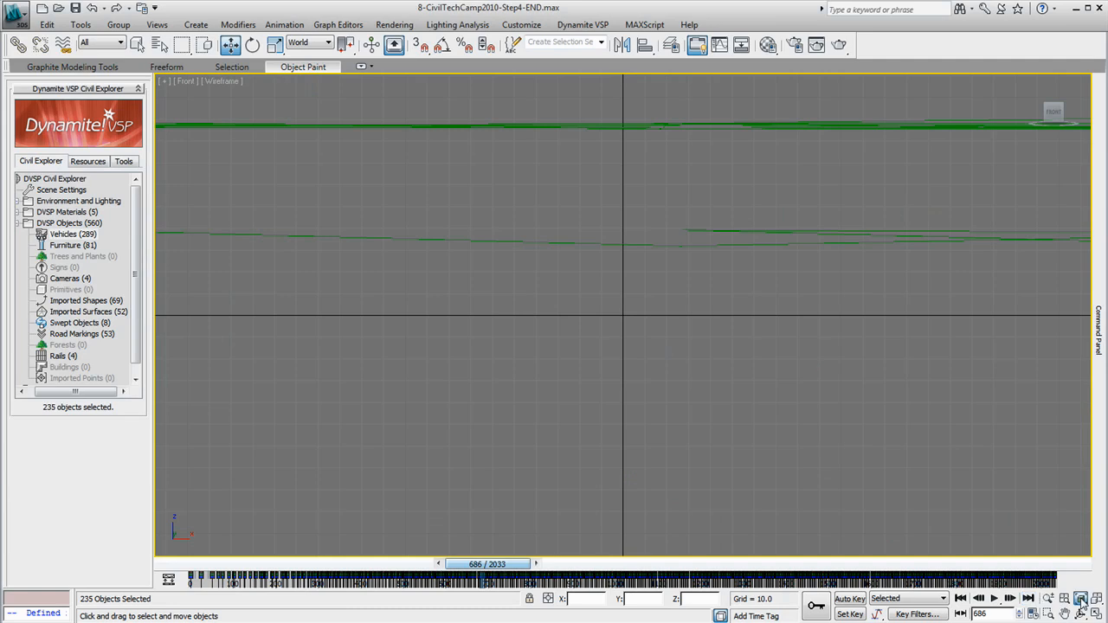
click(1080, 599)
middle_drag(518, 374, 548, 336)
scroll(689, 379, up, 6)
drag(487, 564, 783, 580)
drag(641, 587, 490, 564)
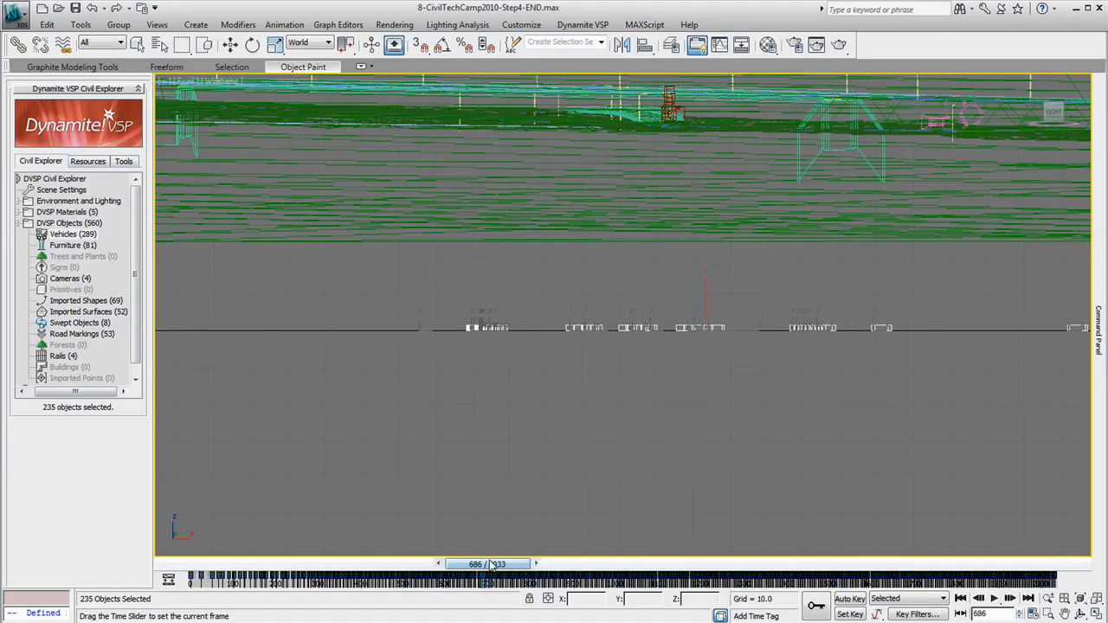
- Return to the Top view of the road design and open the Traffic Surface Tracking Manager
key(w)
key(t)
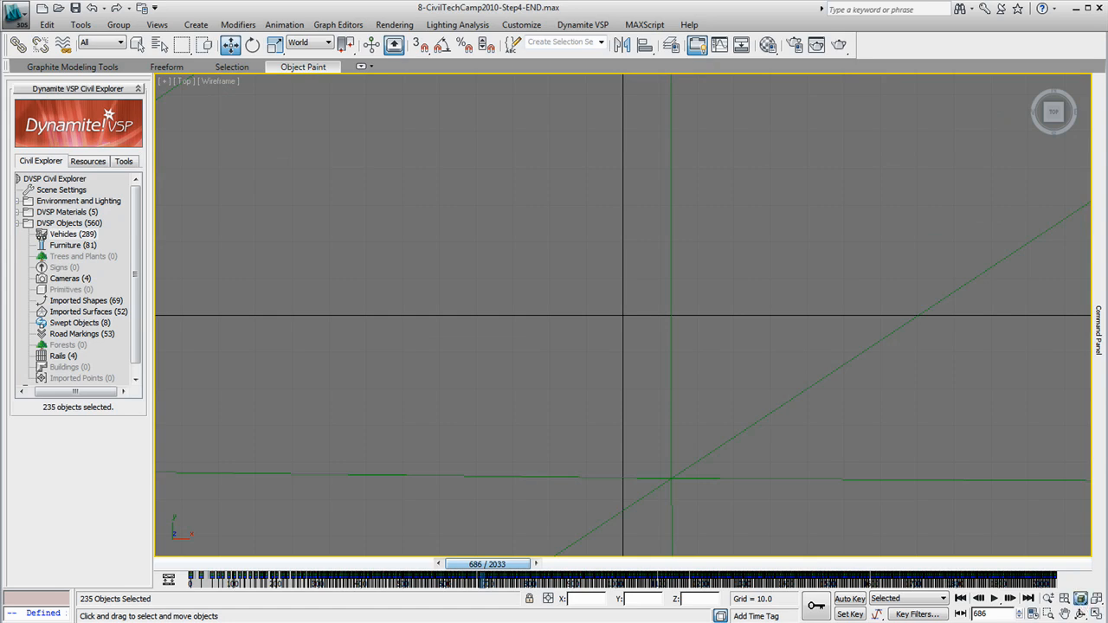
click(1096, 613)
click(580, 24)
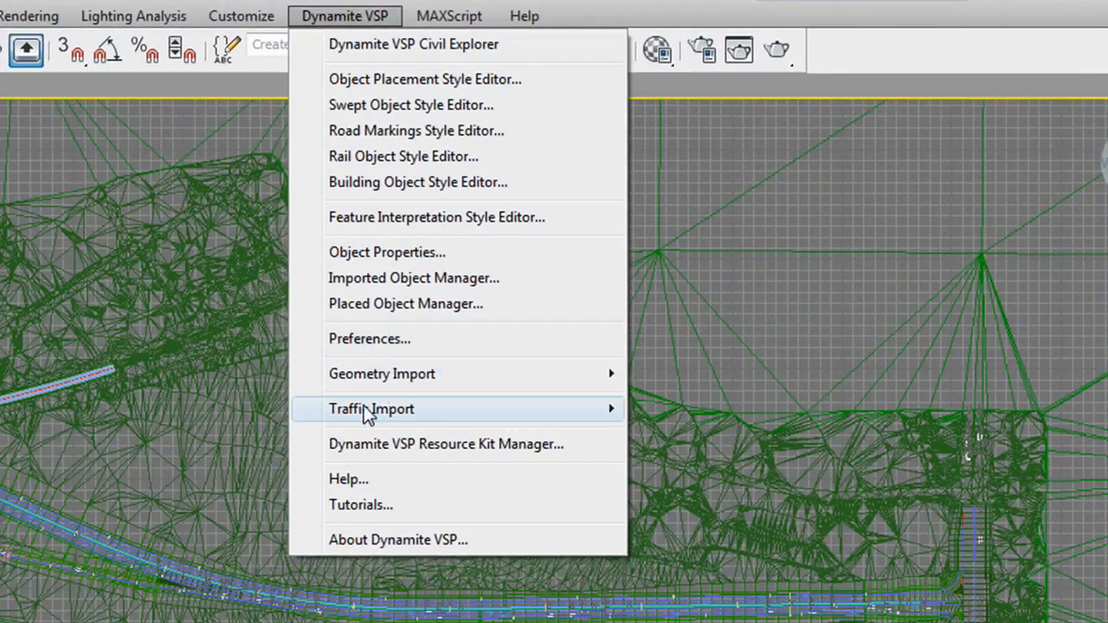
mouse_move(368, 413)
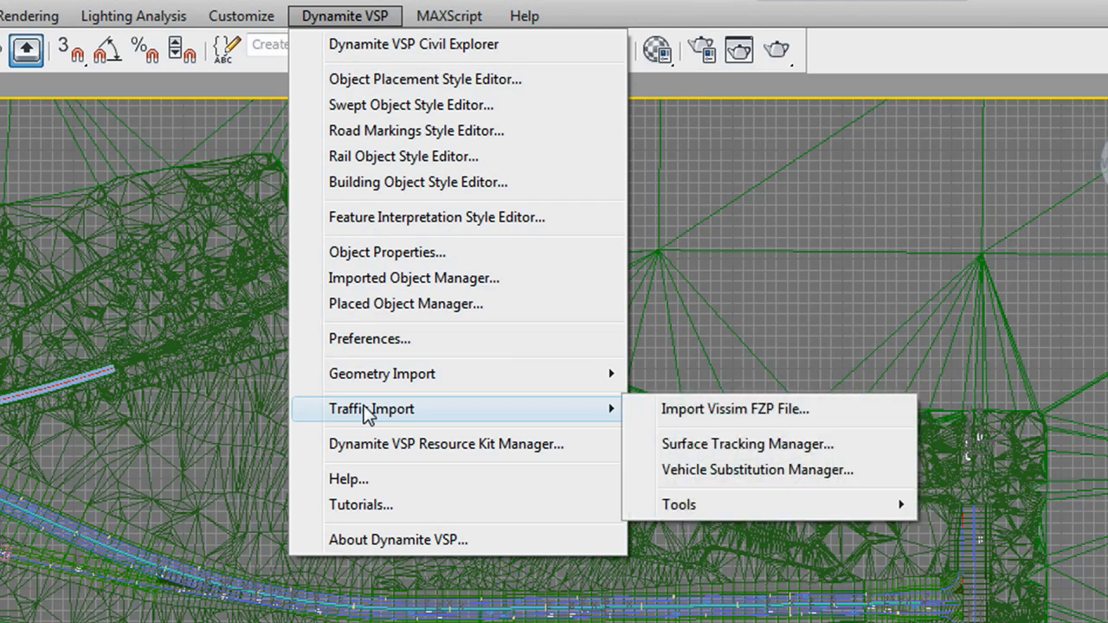
click(720, 444)
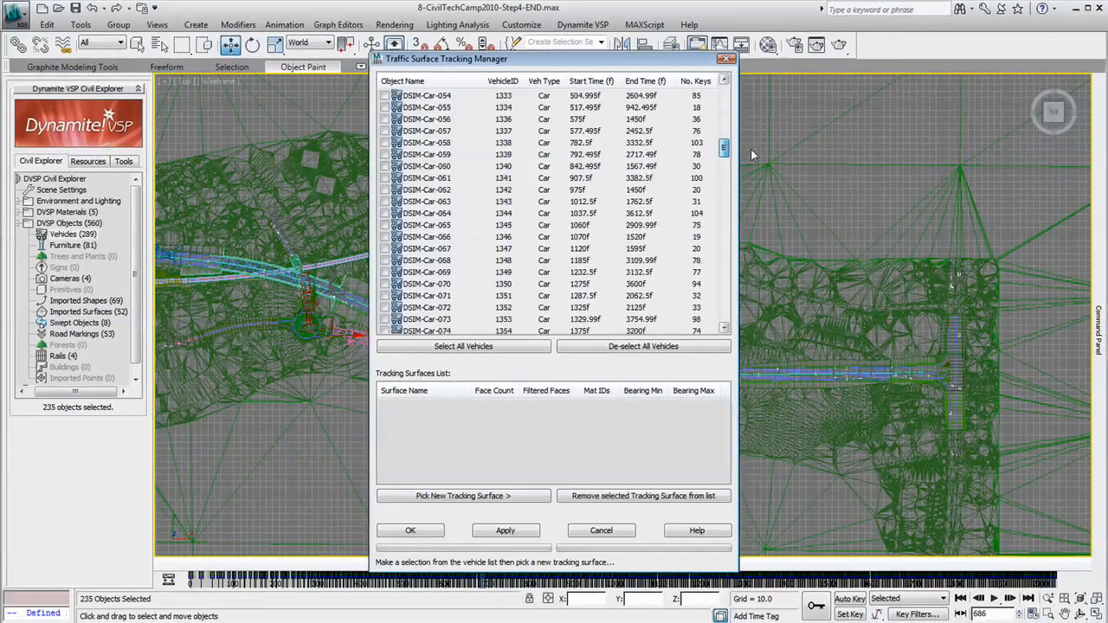
- Browse the tracking vehicle list and locate vehicle DSIM-Car-022 on the road in the Top view
drag(750, 149, 730, 331)
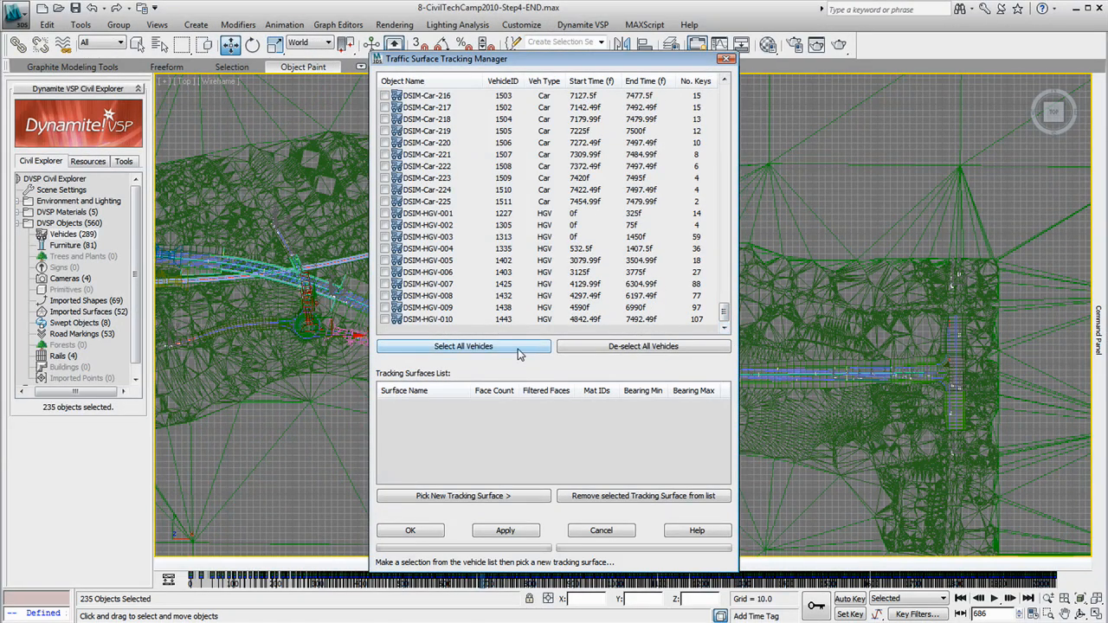
click(459, 286)
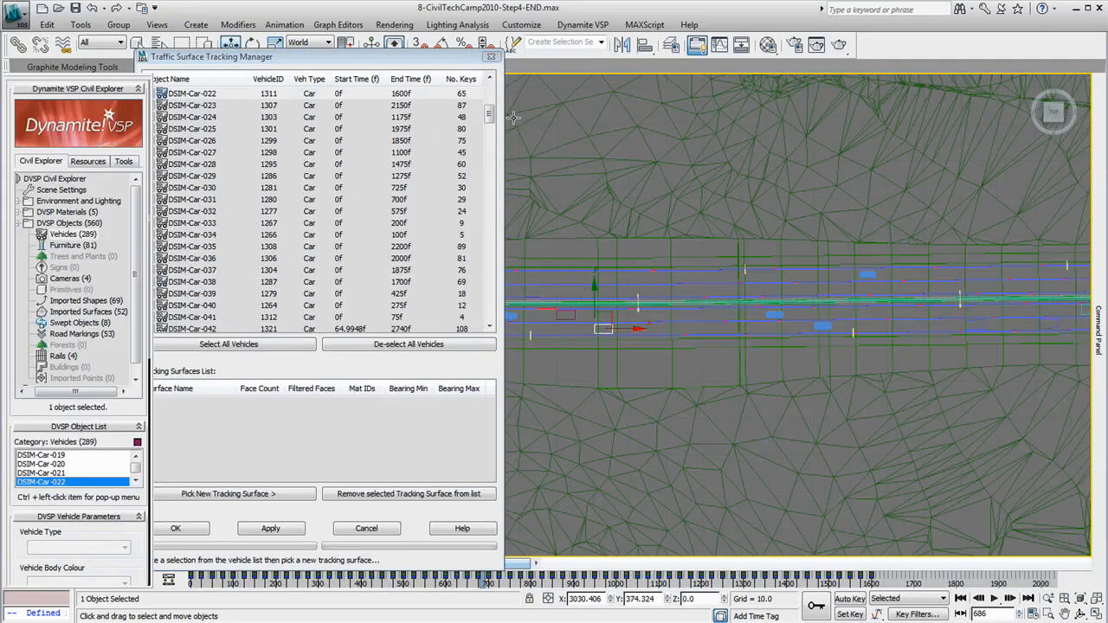
scroll(489, 130, up, 5)
mouse_move(488, 149)
mouse_down()
mouse_move(489, 290)
mouse_move(462, 320)
mouse_move(474, 157)
mouse_up()
scroll(474, 156, up, 18)
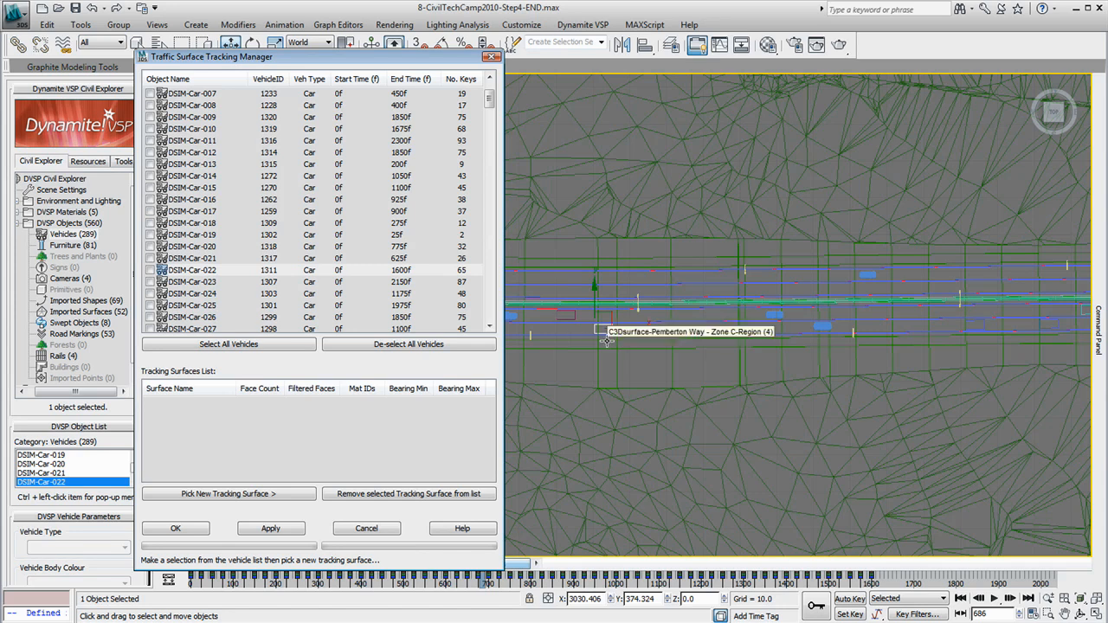
- Check all vehicles and add the Pemberton Way - Zone C surface as tracking surface, filtered to RoadwayAsphalt01 faces
click(254, 345)
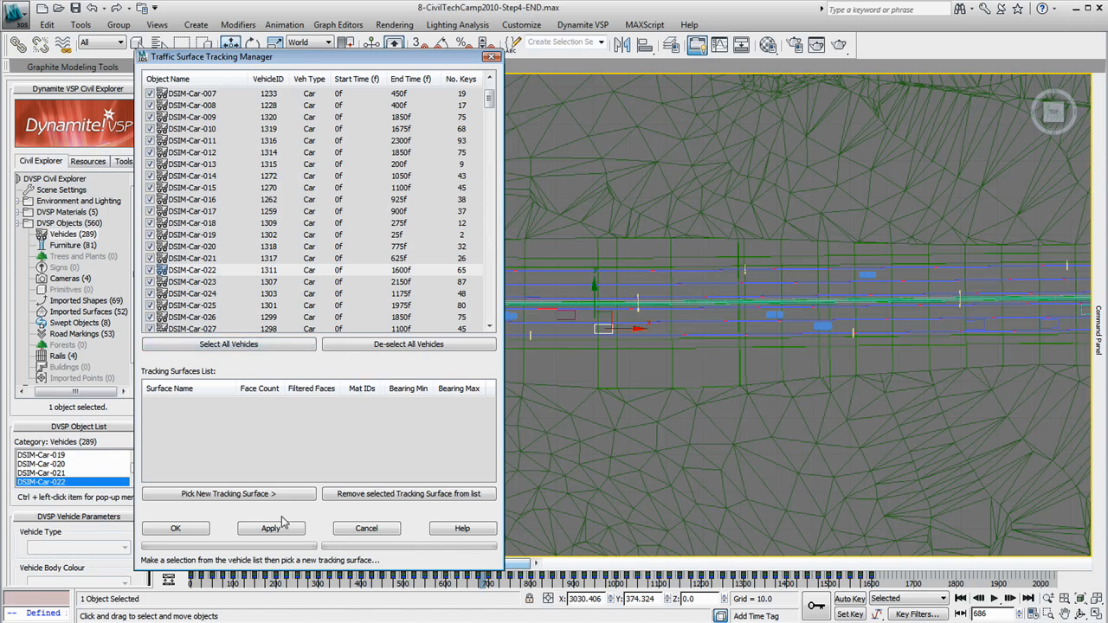
click(224, 495)
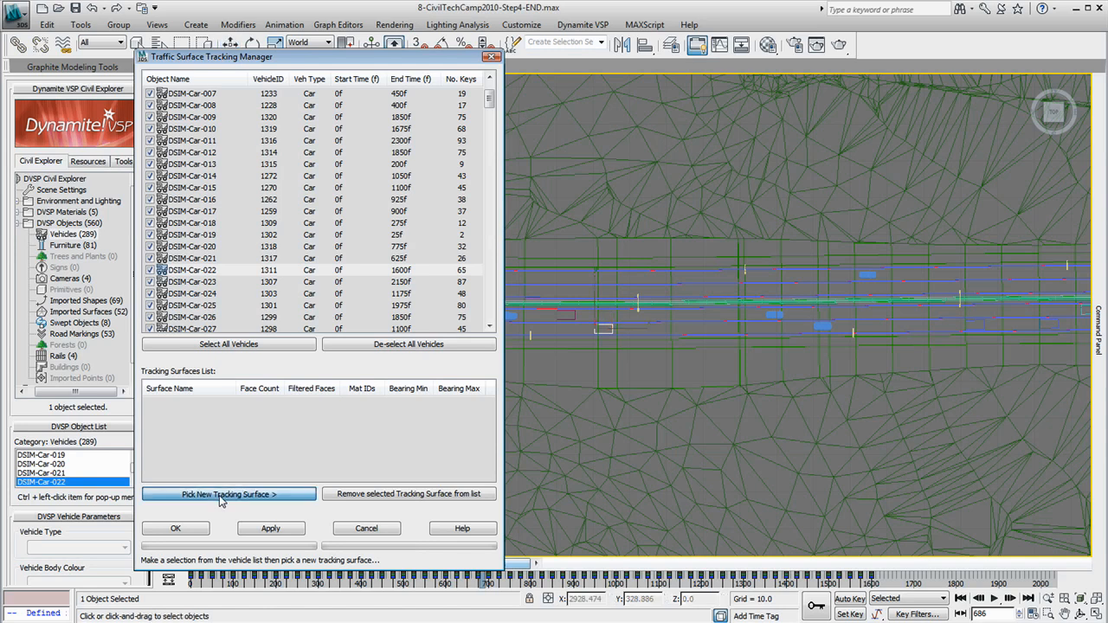
click(618, 366)
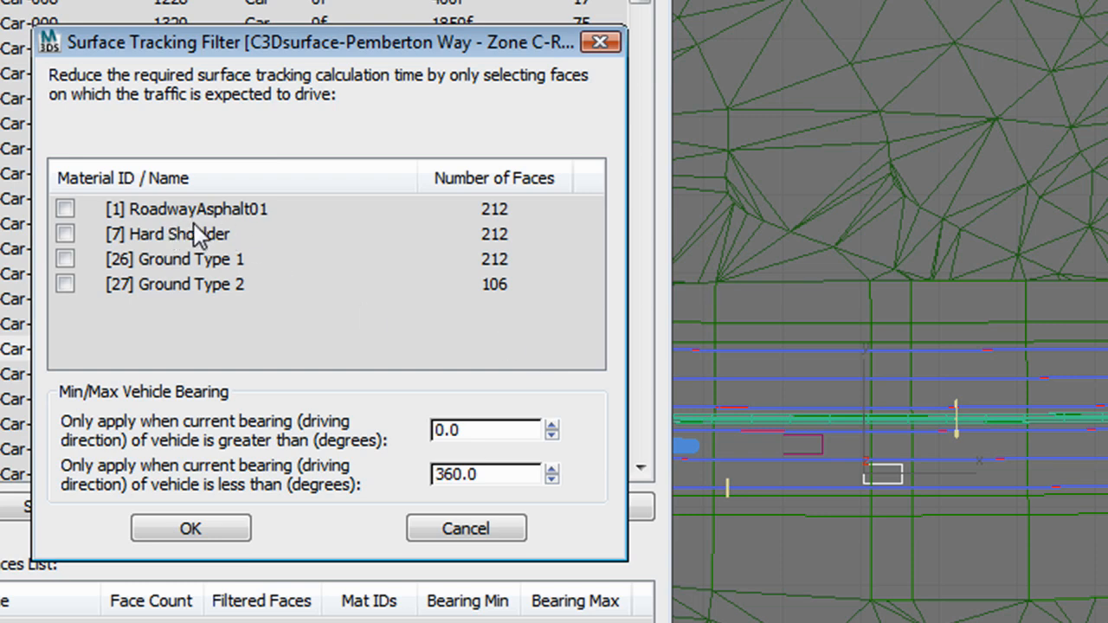
click(66, 207)
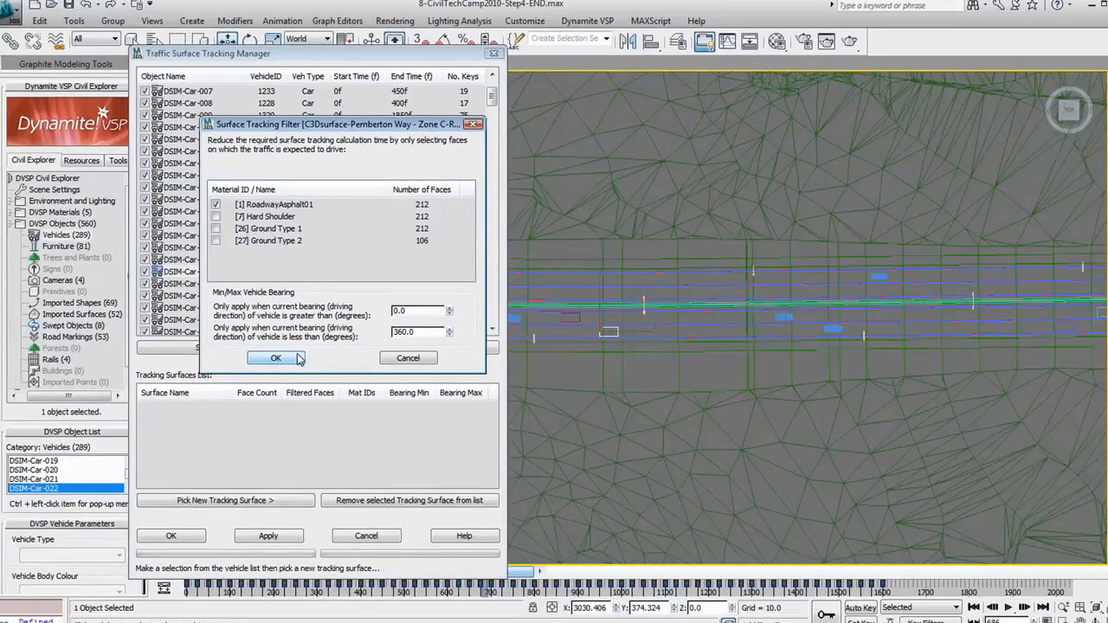
click(190, 528)
- Apply surface tracking to all checked vehicles with the Pemberton Way - Zone C surface and proceed with the calculation
click(604, 360)
scroll(739, 370, down, 5)
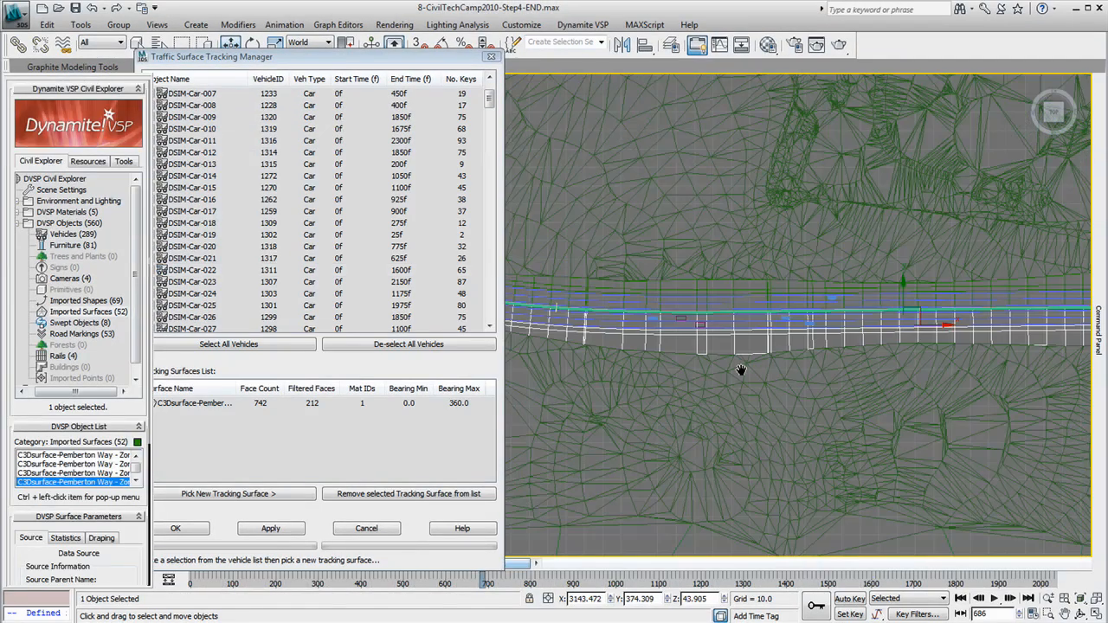
middle_drag(657, 371, 852, 370)
middle_drag(567, 337, 856, 338)
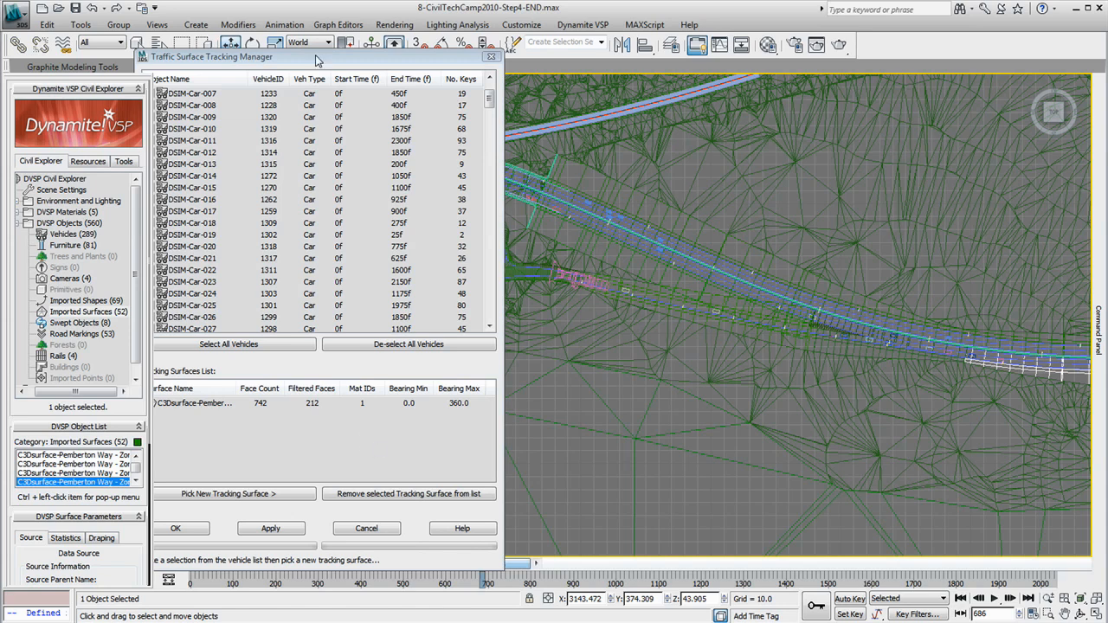
drag(316, 64, 424, 56)
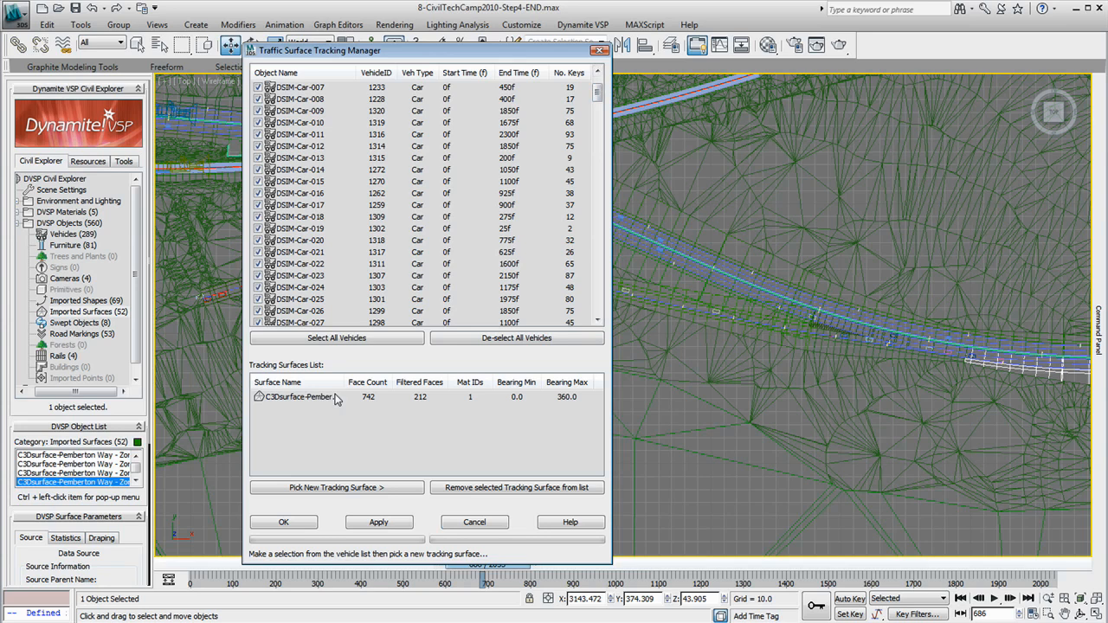
click(379, 523)
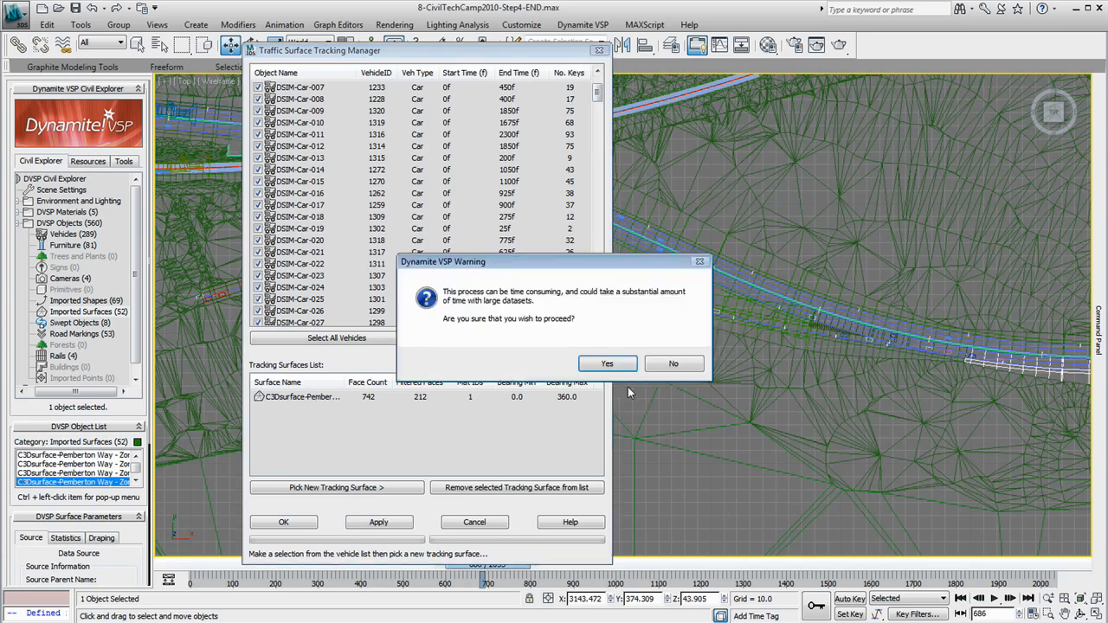
click(615, 364)
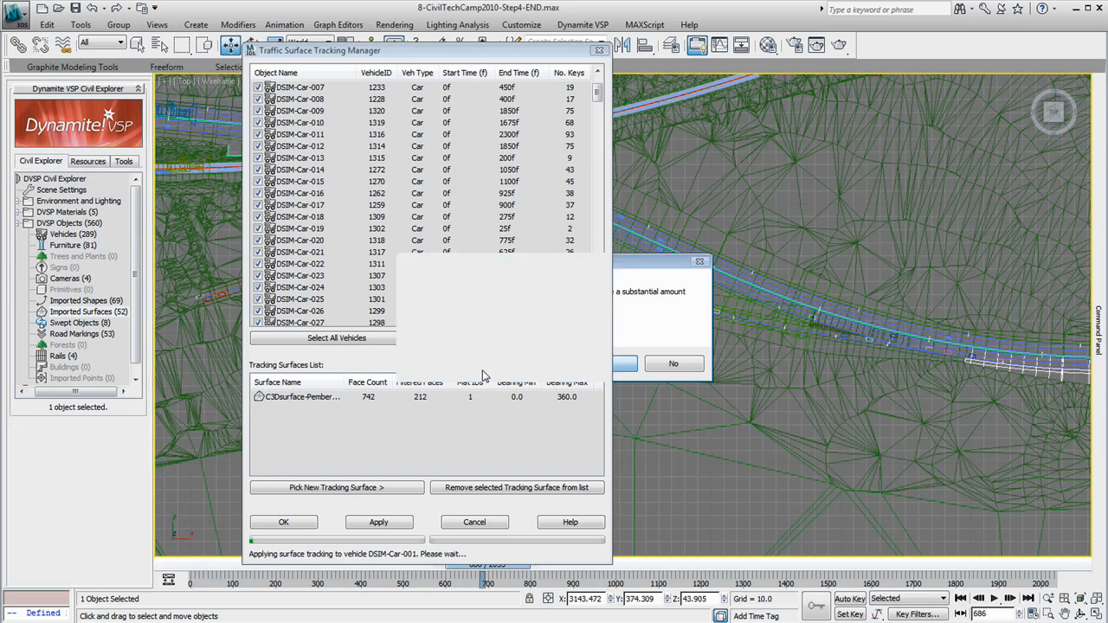
- Show the tracked road section and its vehicles from an oblique angle in a shaded Perspective view
middle_drag(820, 408, 189, 389)
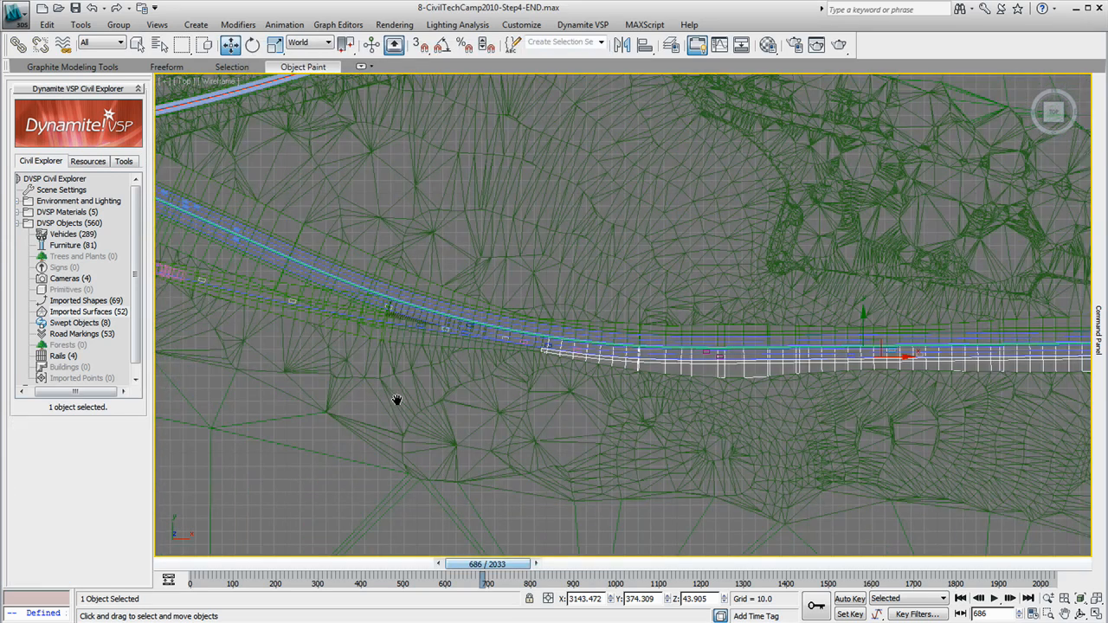
key(p)
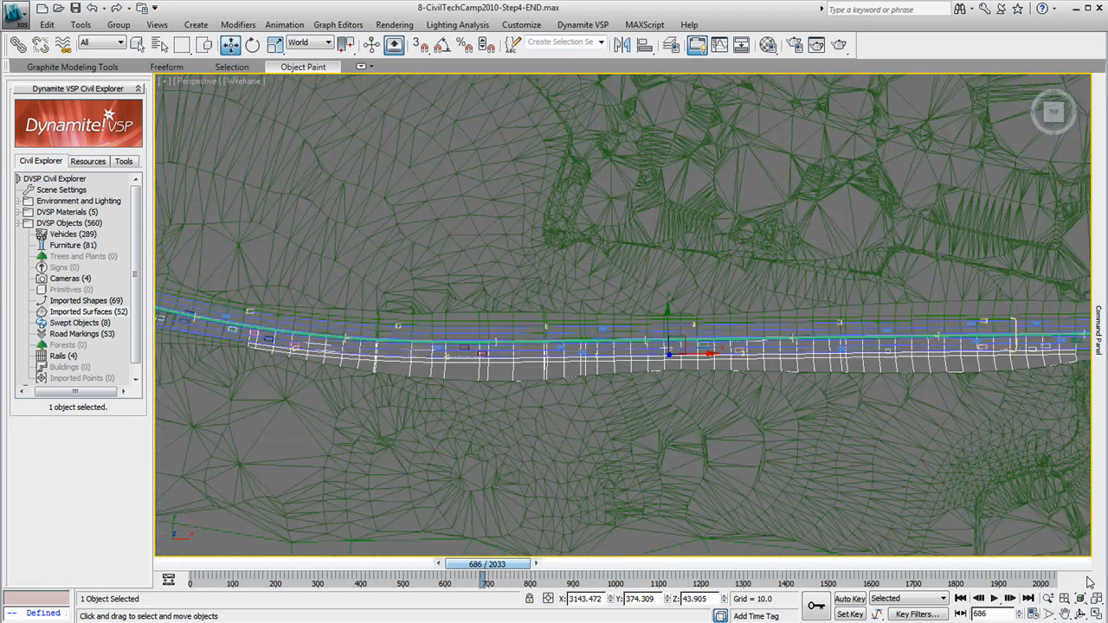
click(1080, 613)
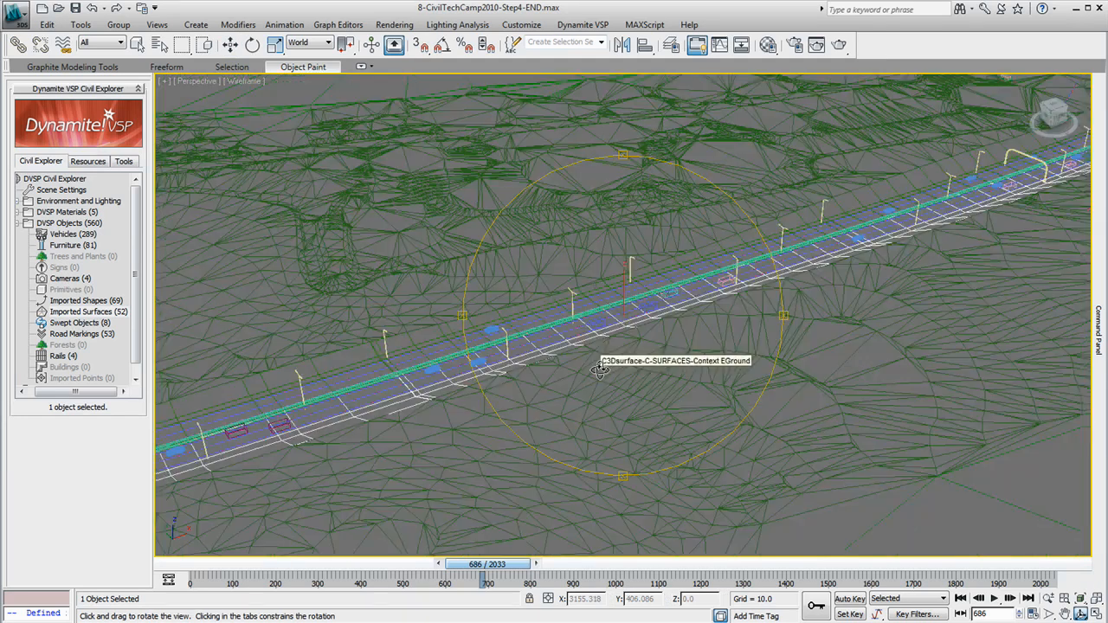
key(F3)
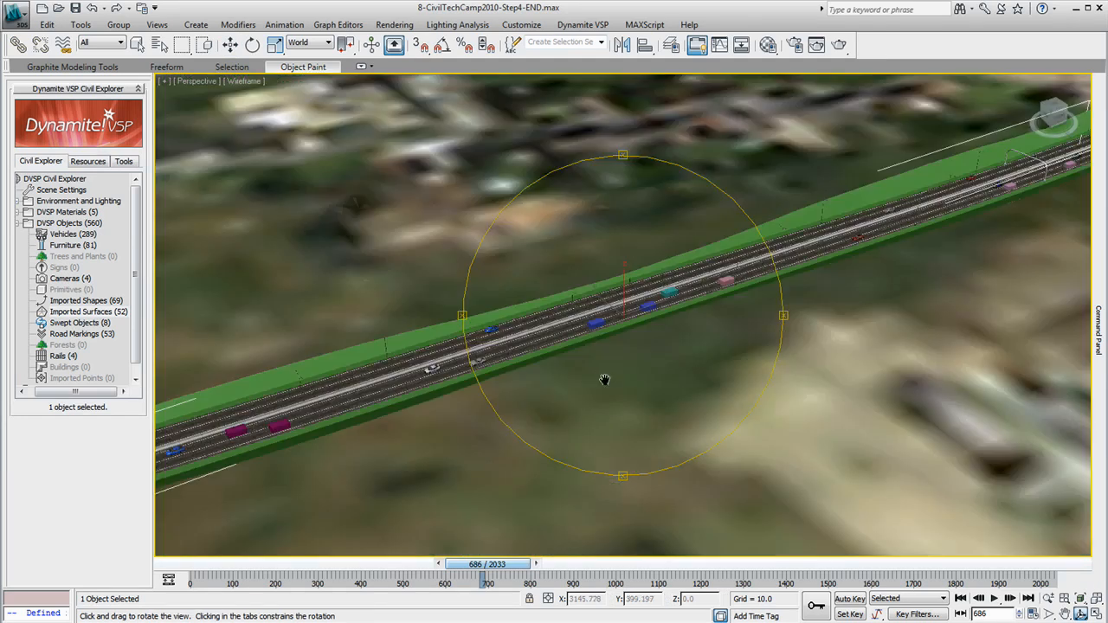
drag(604, 378, 684, 344)
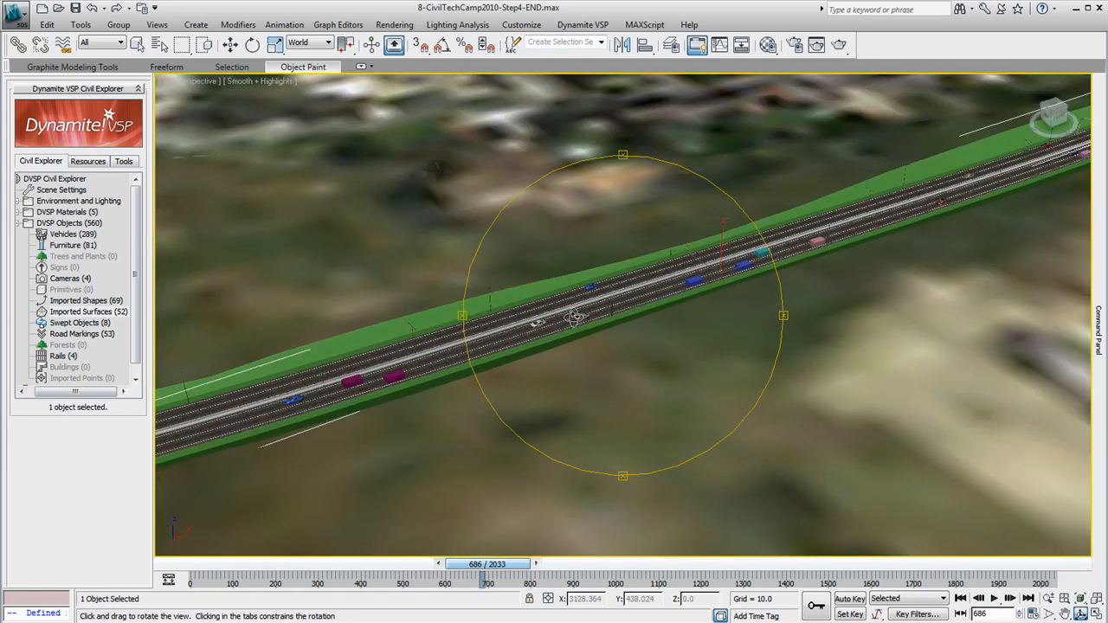
drag(601, 390, 571, 430)
- Examine how the vehicles sit on the road surface while scrubbing the animation to frames 462 and 1510
drag(485, 564, 391, 593)
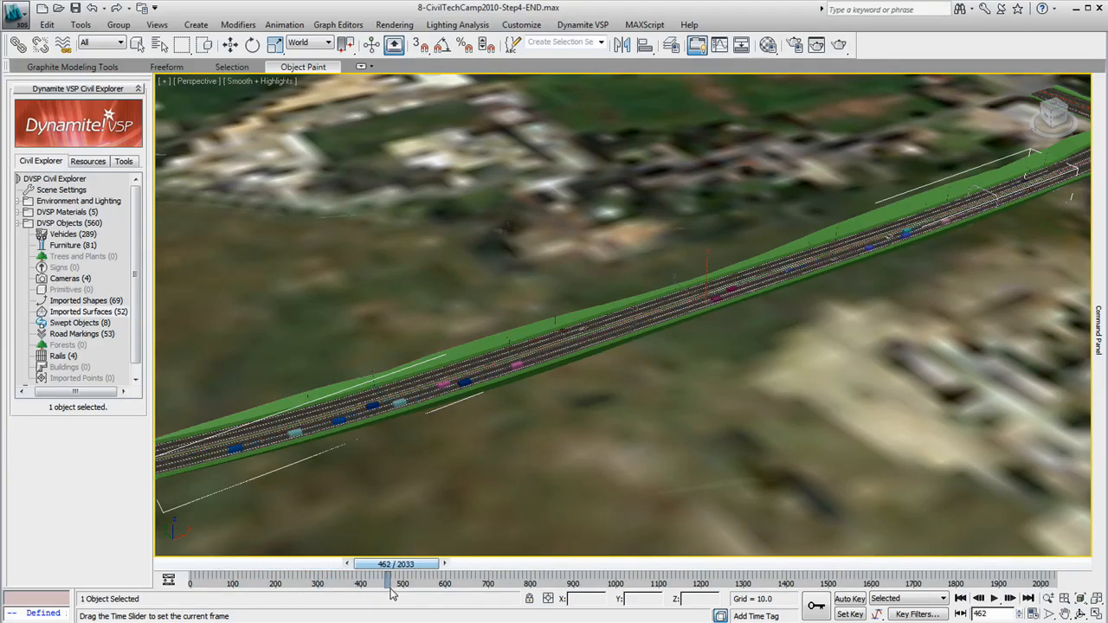
key(ctrl+r)
middle_drag(280, 473, 411, 441)
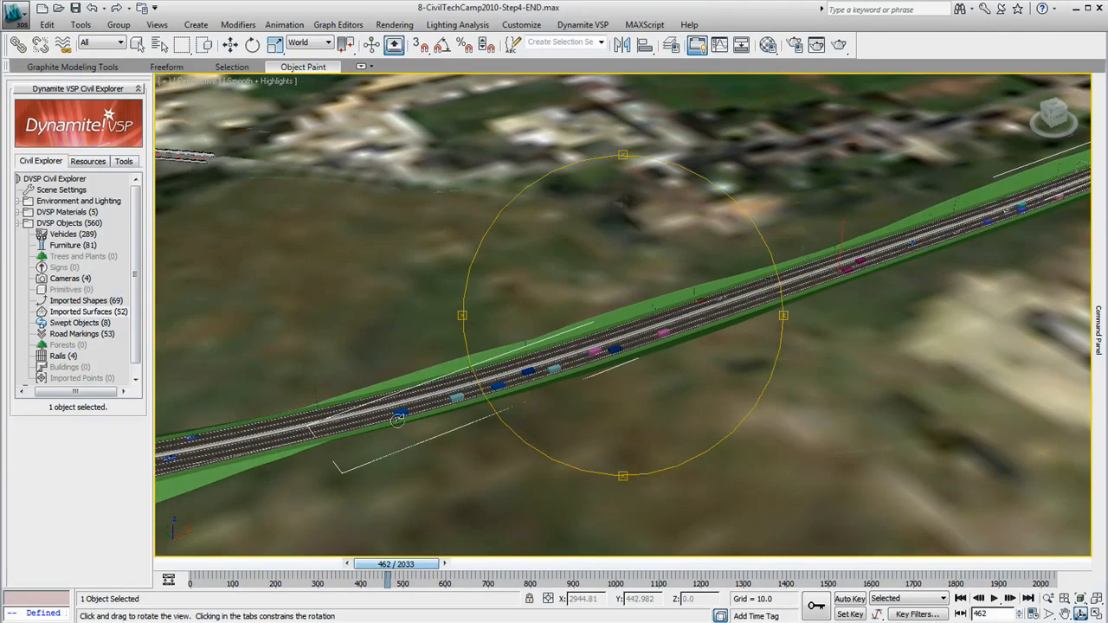
drag(409, 564, 784, 530)
key(ctrl+r)
middle_drag(644, 424, 620, 440)
scroll(620, 439, up, 4)
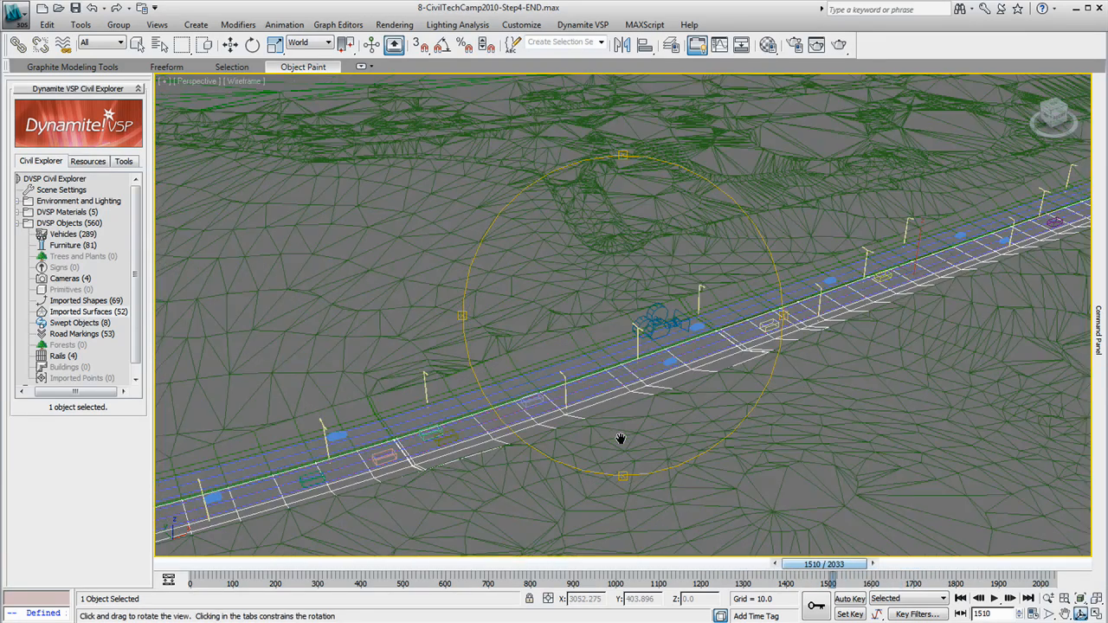
key(F3)
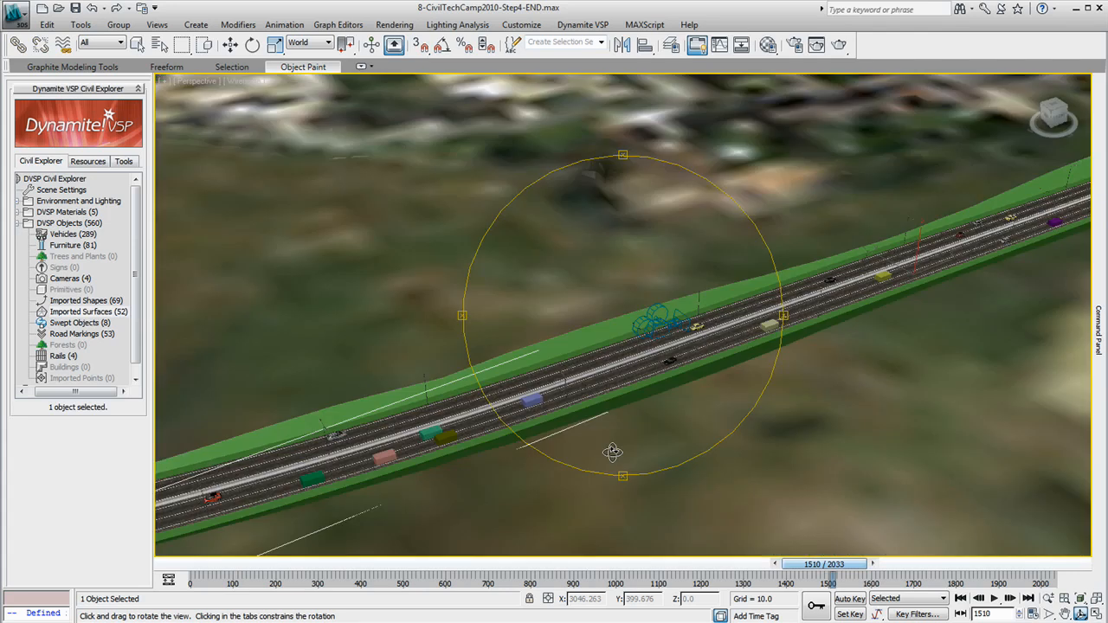
drag(618, 425, 653, 370)
scroll(653, 370, up, 4)
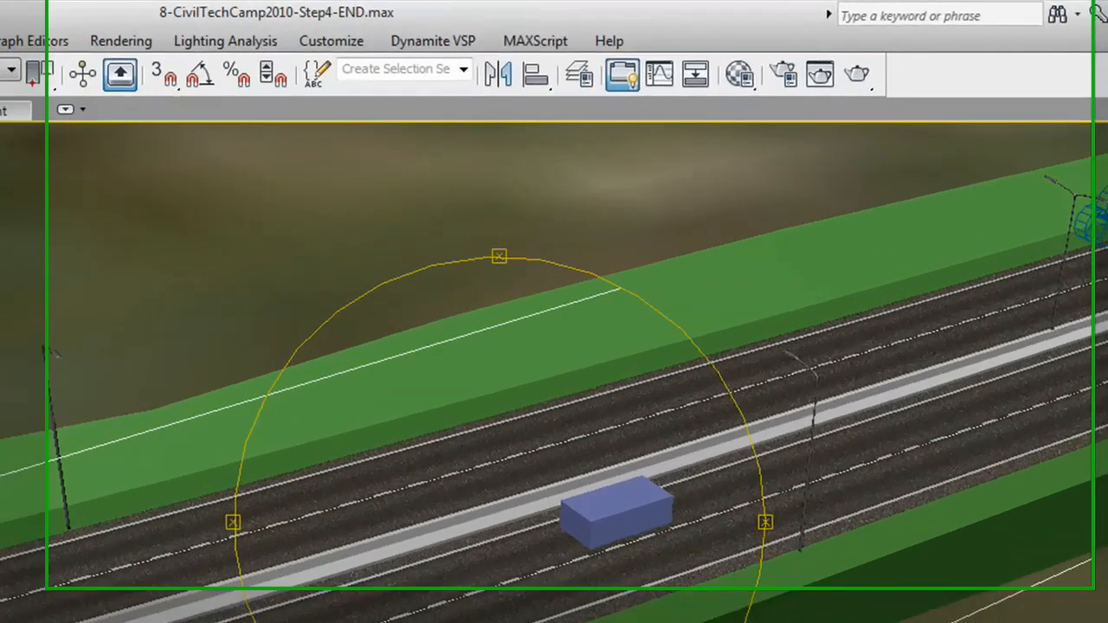
- Switch to wireframe display, open the Traffic Vehicle Substitution Manager and review its vehicle list down to the HGV entries
key(F3)
click(403, 43)
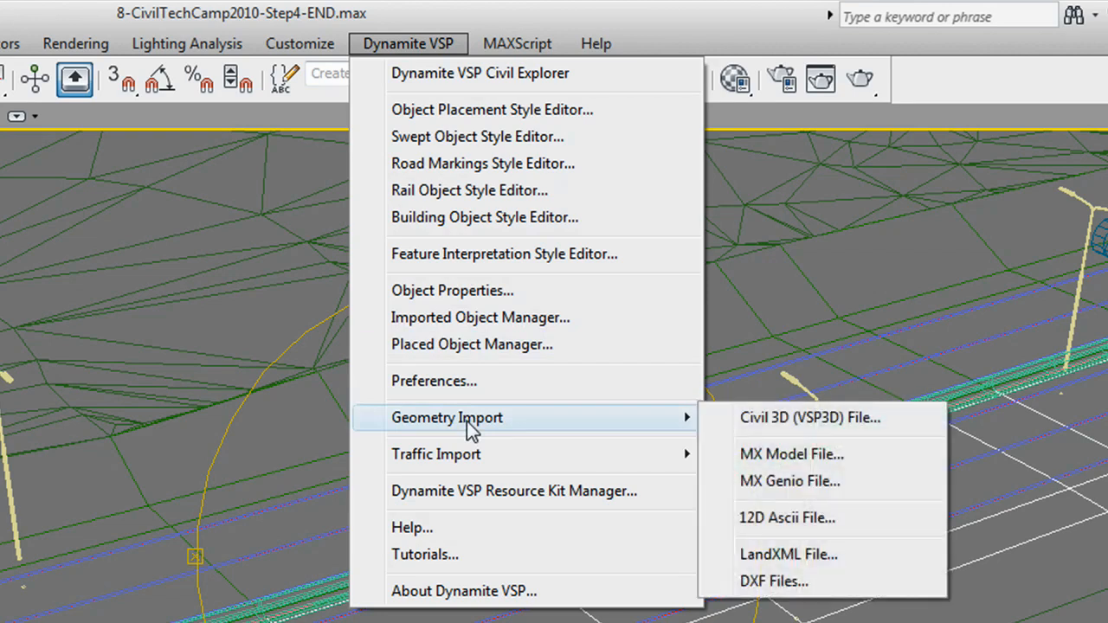
mouse_move(460, 464)
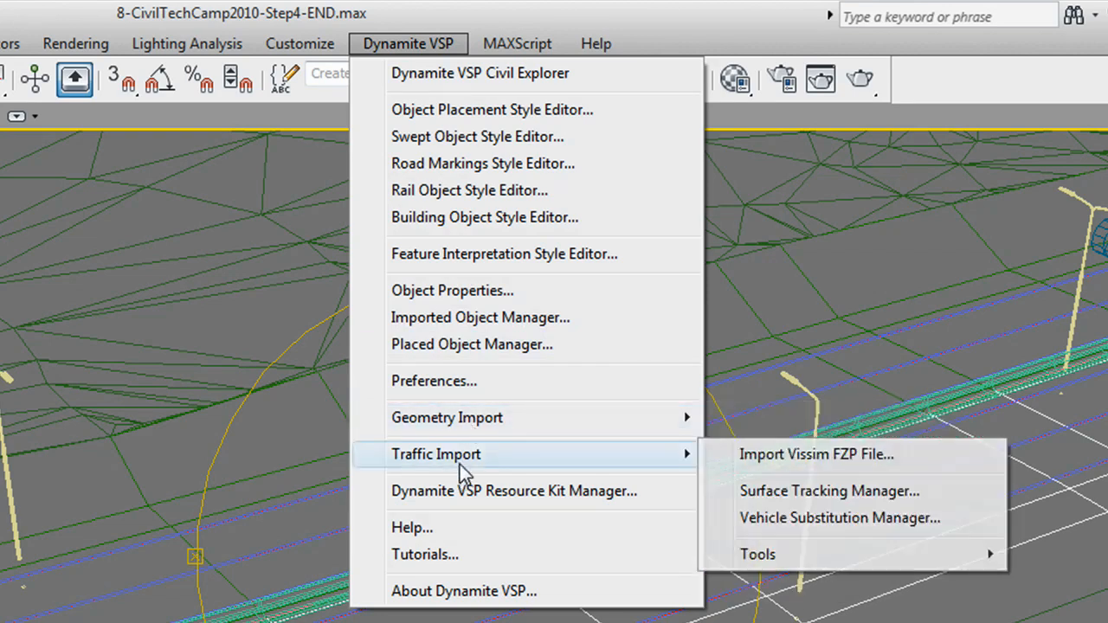
click(829, 531)
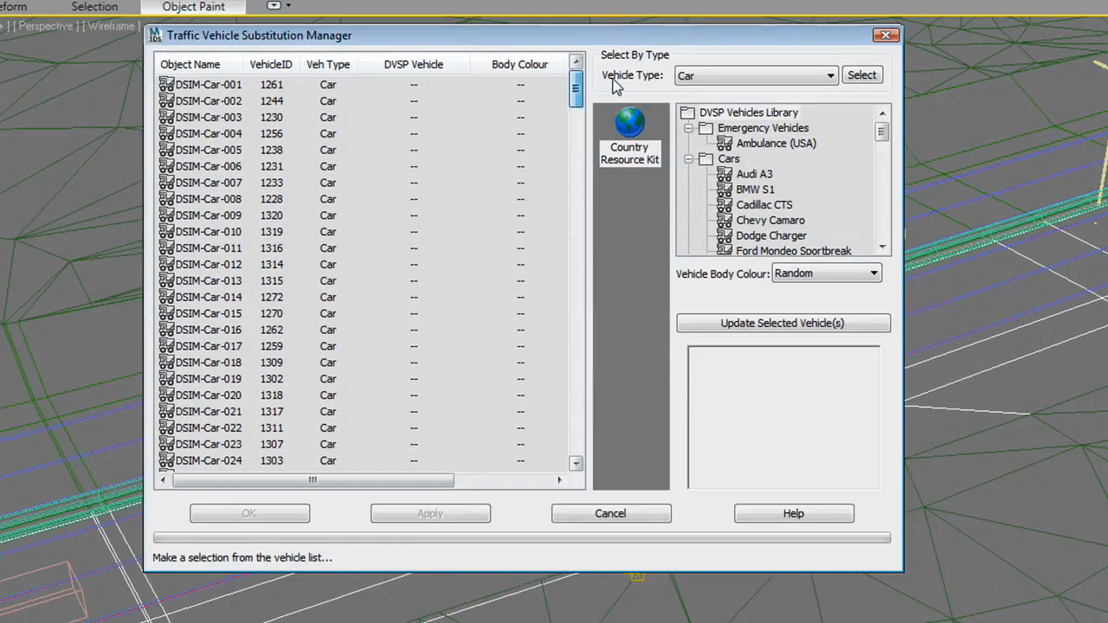
drag(576, 152, 588, 547)
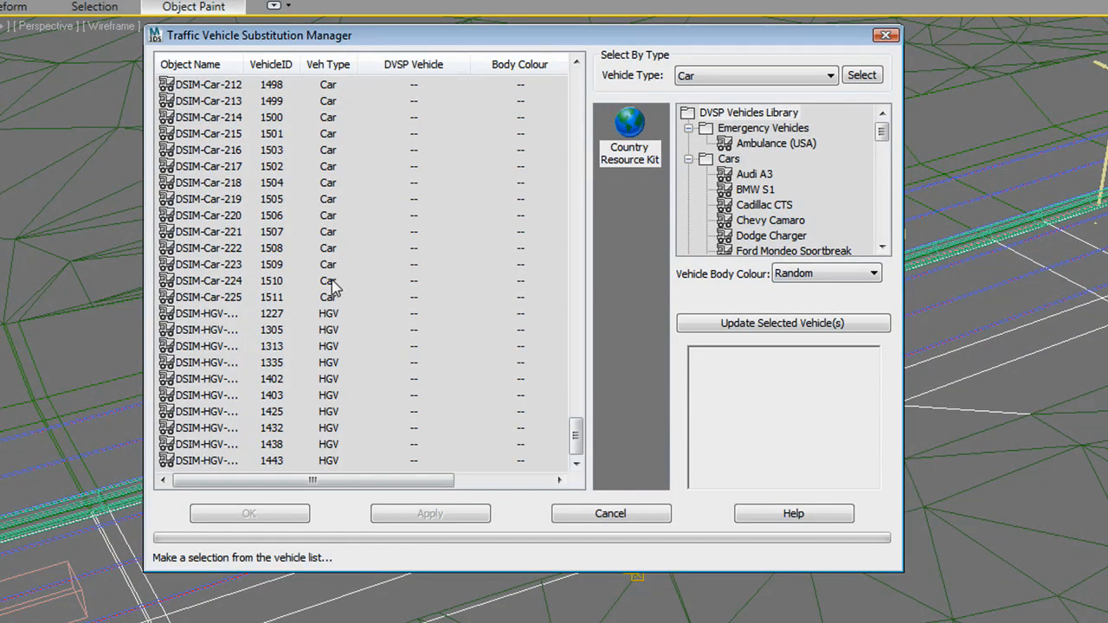
- Select vehicles DSIM-Car-001 to DSIM-Car-225 in the substitution list
click(218, 297)
drag(575, 434, 609, 81)
shift+click(286, 87)
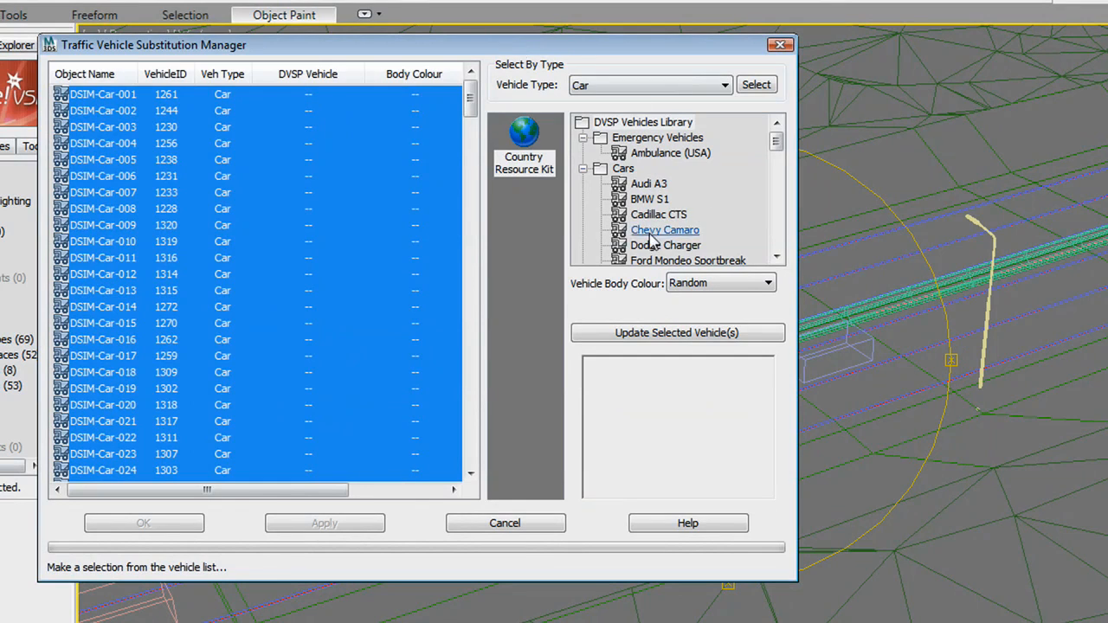
- Select the Cars category of the DVSP Vehicles Library, browse the available models and keep the body colour on Random
click(588, 165)
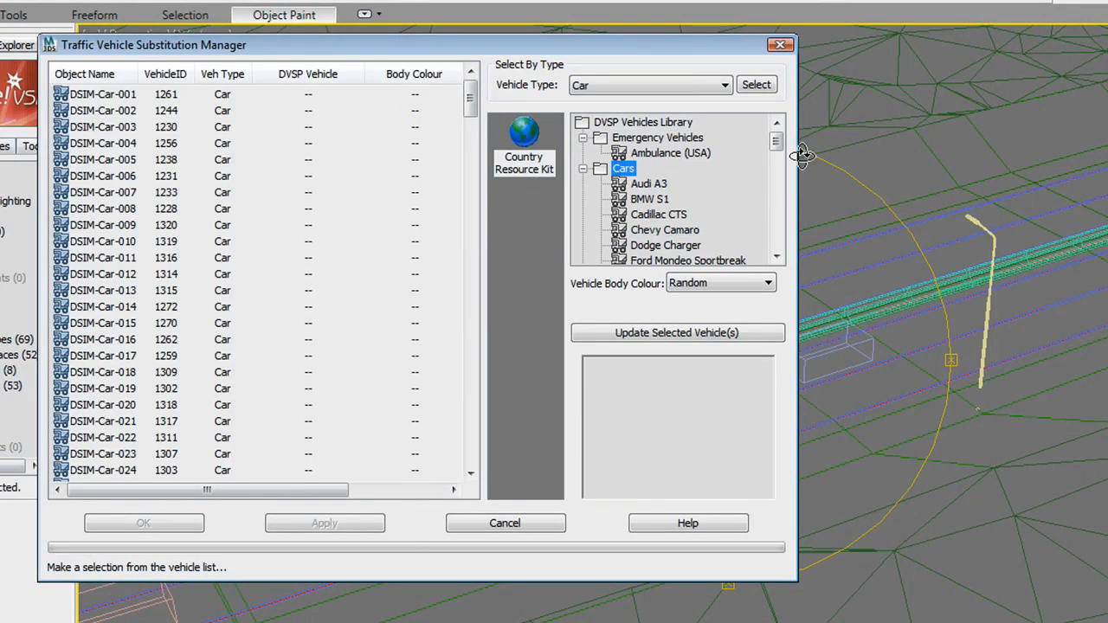
drag(774, 143, 778, 242)
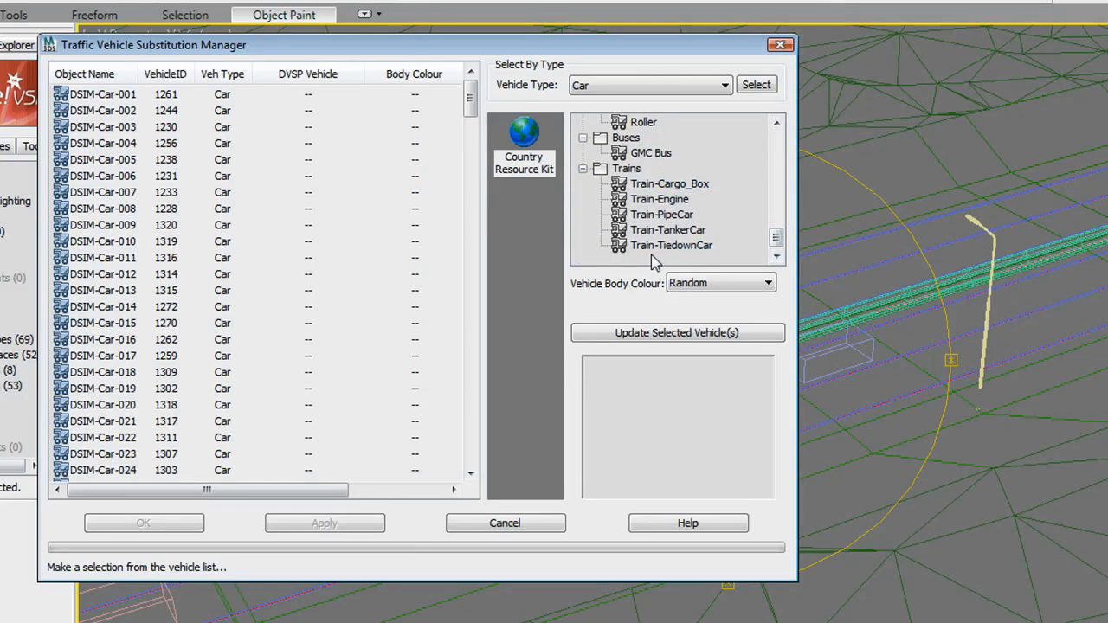
drag(776, 245, 776, 139)
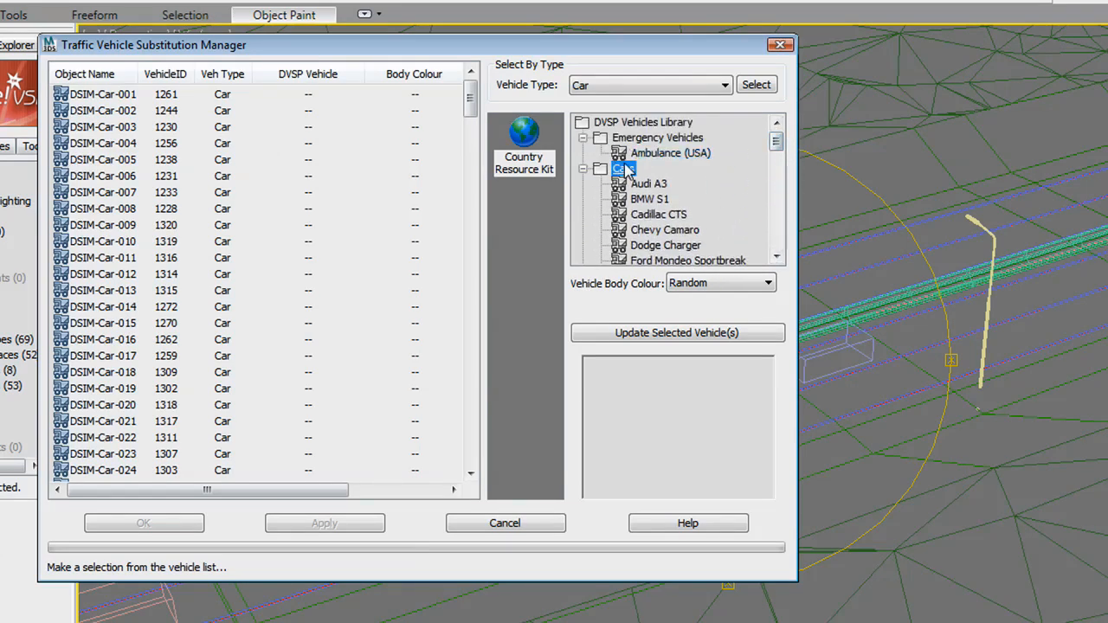
mouse_move(776, 147)
mouse_down()
mouse_move(775, 180)
mouse_move(774, 144)
mouse_up()
click(744, 285)
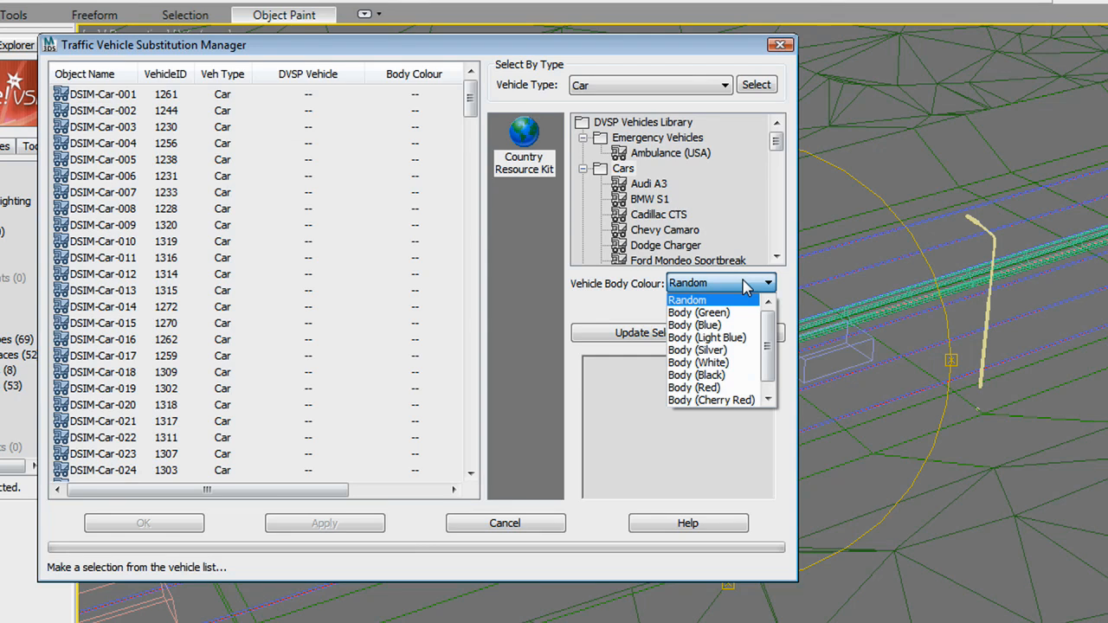
click(640, 301)
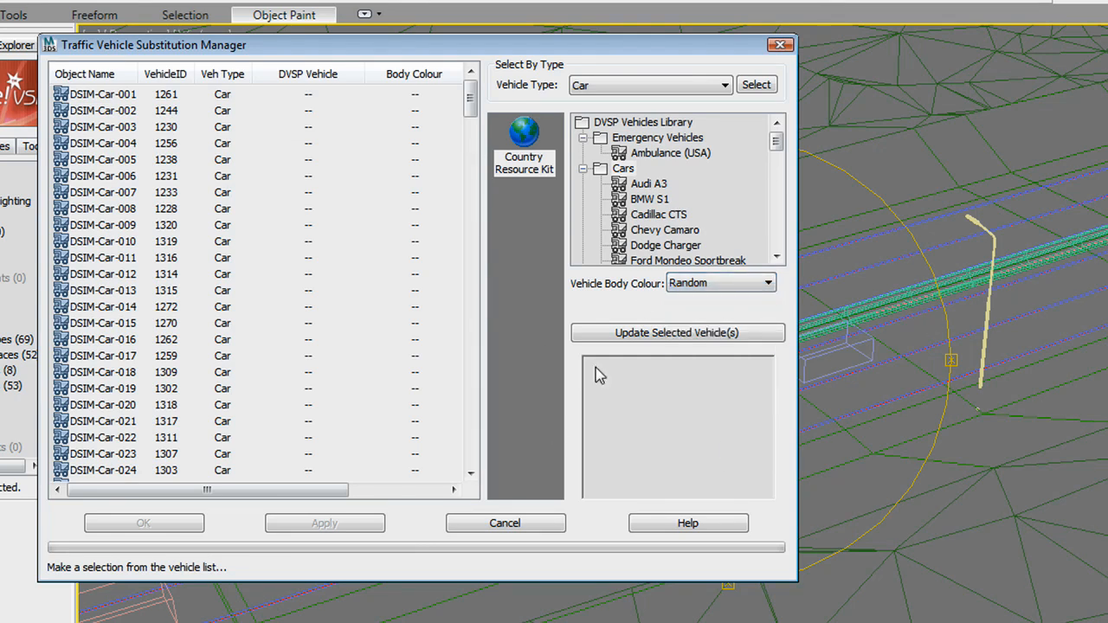
- Substitute vehicles DSIM-Car-001 to DSIM-Car-225 with random models from the Cars category in random body colours and apply it
click(208, 95)
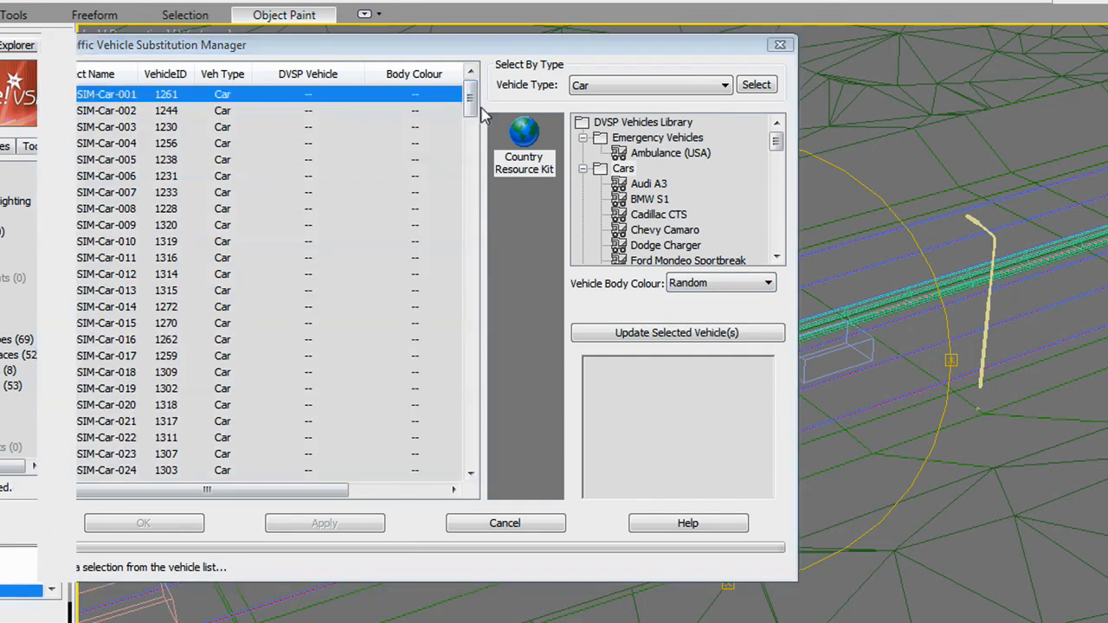
drag(467, 97, 438, 458)
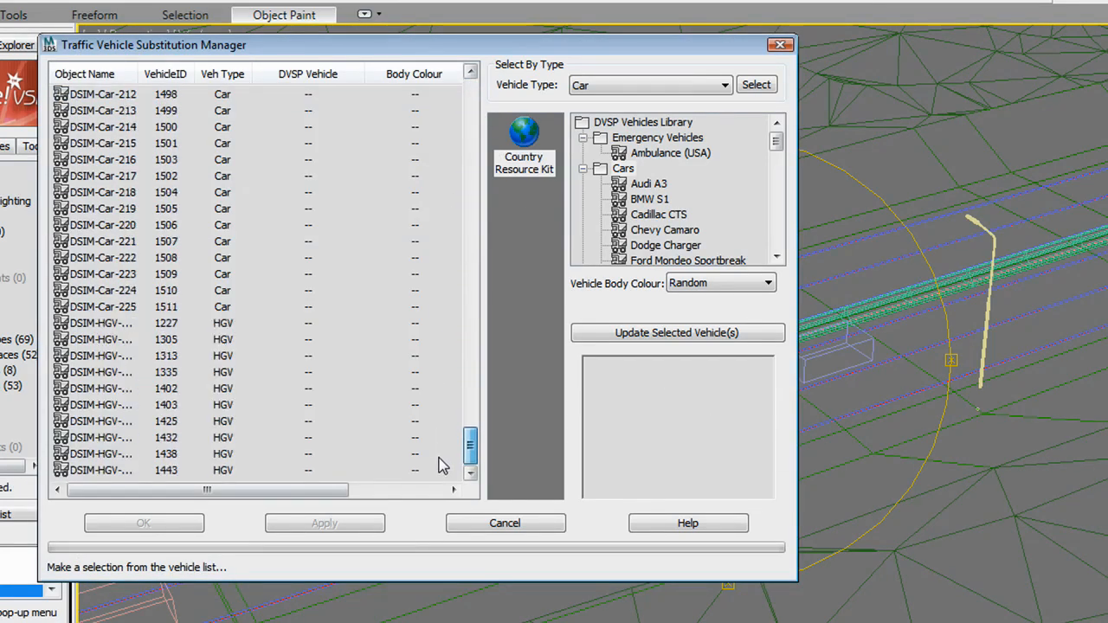
shift+click(148, 307)
click(655, 336)
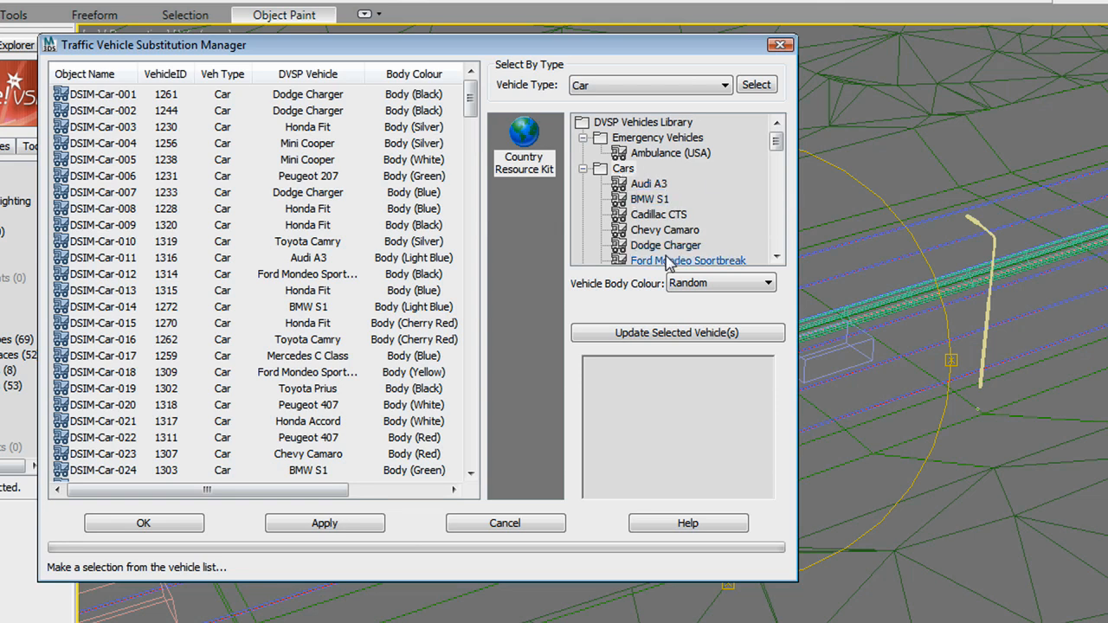
scroll(776, 143, down, 1)
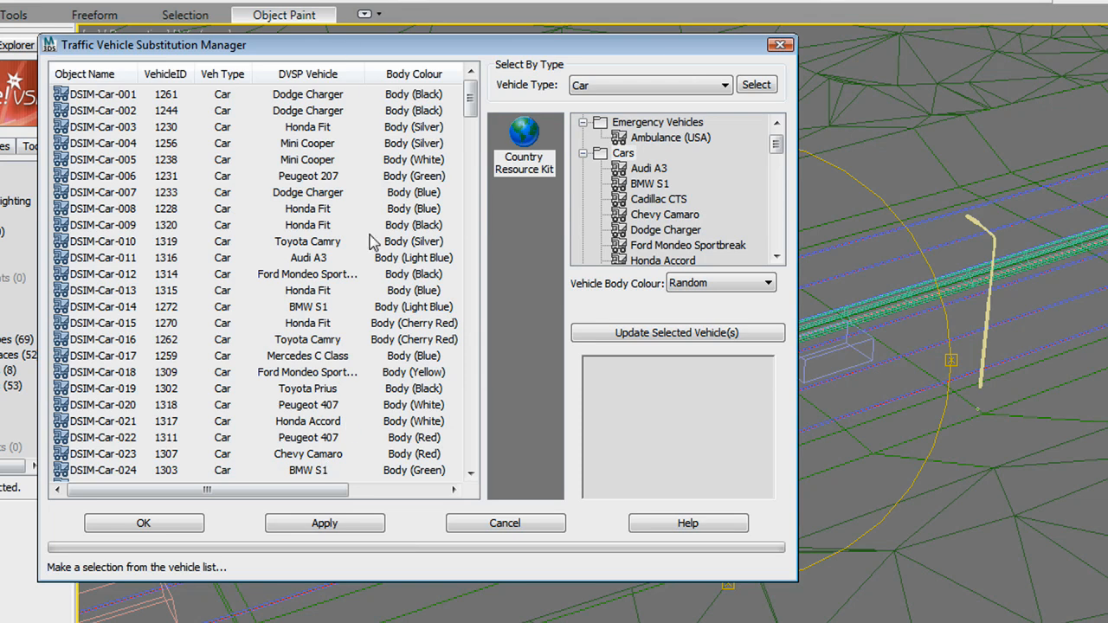
click(325, 523)
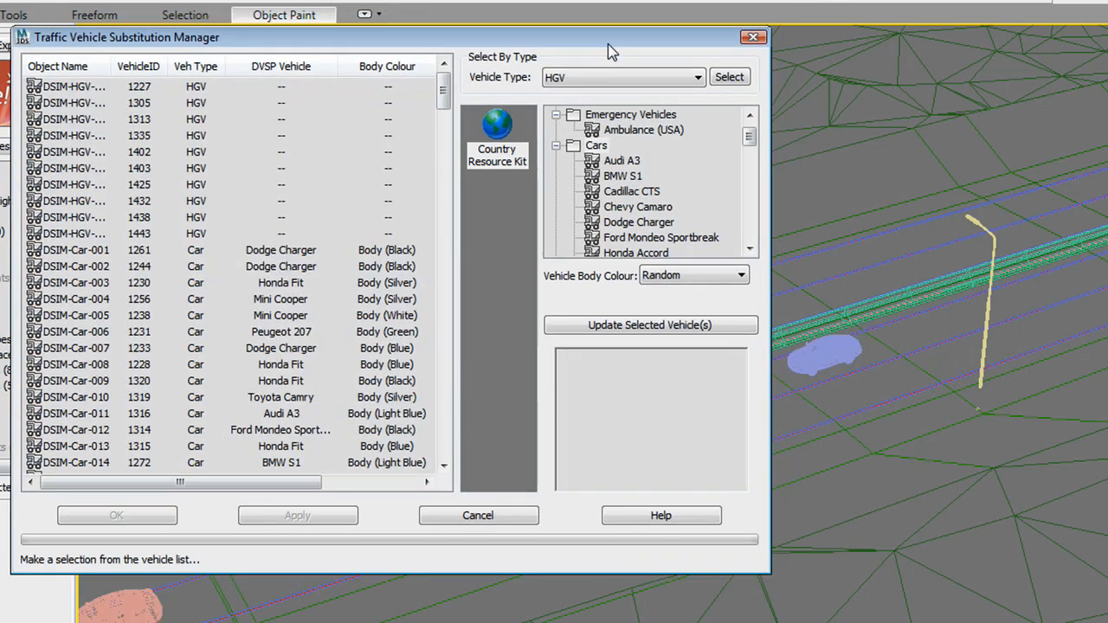
- Examine the substituted car models on the road in shaded display and at frame 1315, moving the manager out of the way
click(916, 172)
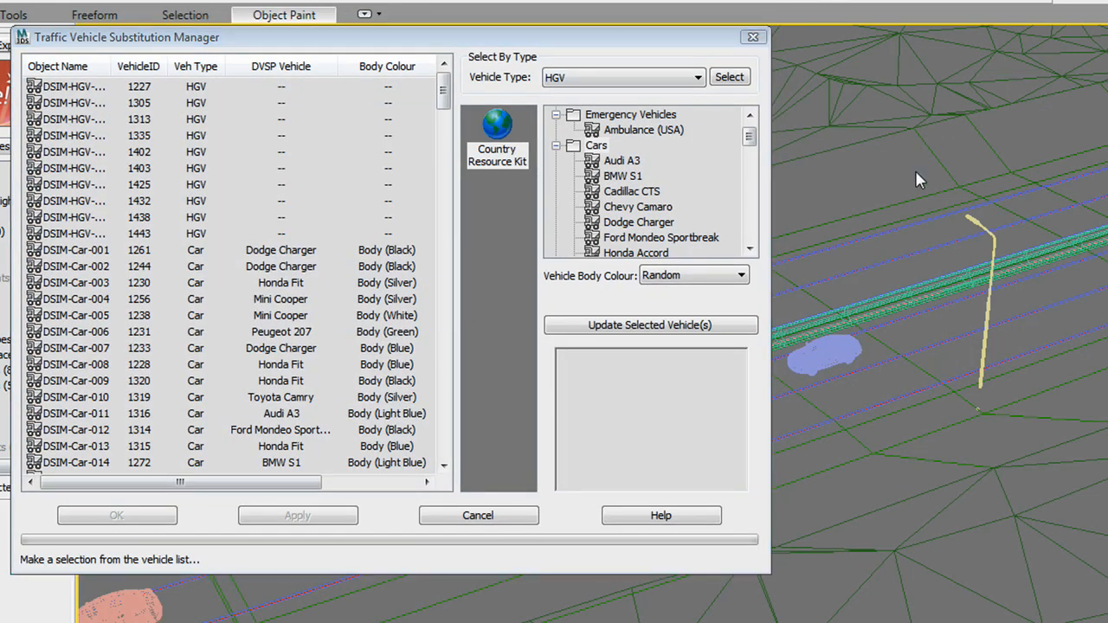
key(F3)
drag(607, 38, 663, 622)
drag(389, 622, 428, 0)
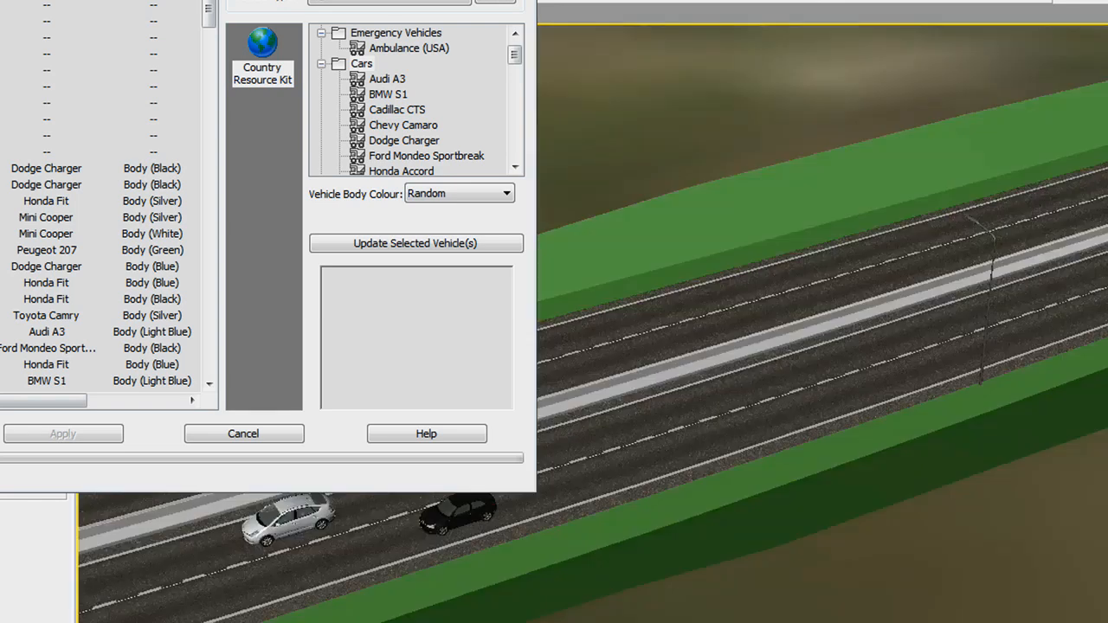
key(F3)
mouse_move(662, 610)
mouse_down()
mouse_move(607, 613)
mouse_move(851, 606)
mouse_move(695, 606)
mouse_up()
drag(233, 0, 504, 45)
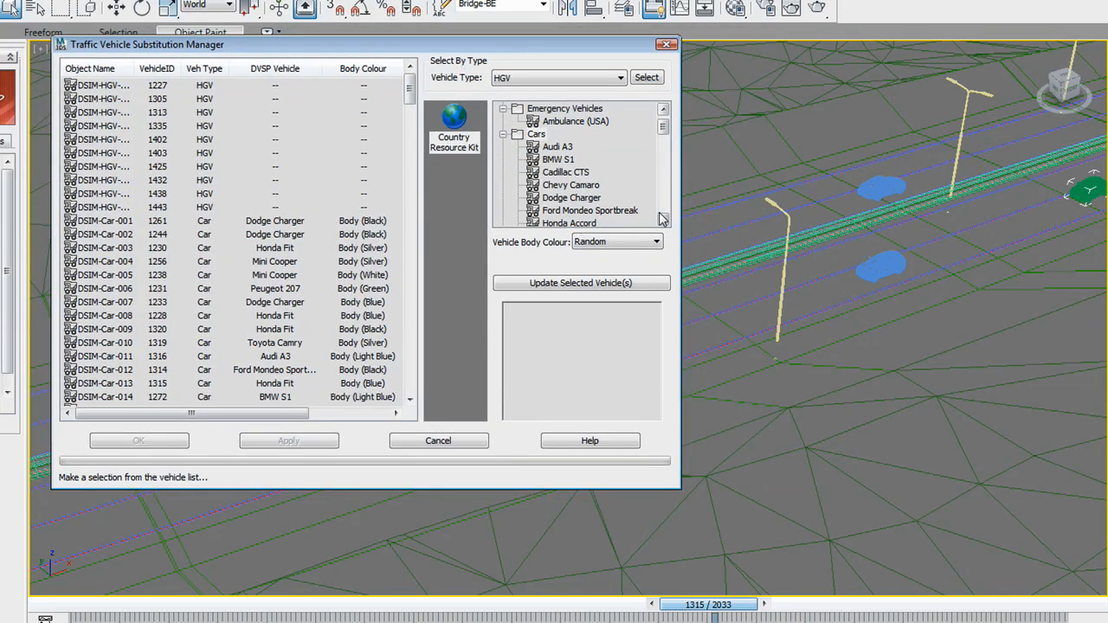
- Close the Traffic Vehicle Substitution Manager without further changes and open the prepared scene with textured roads and vehicles
click(446, 441)
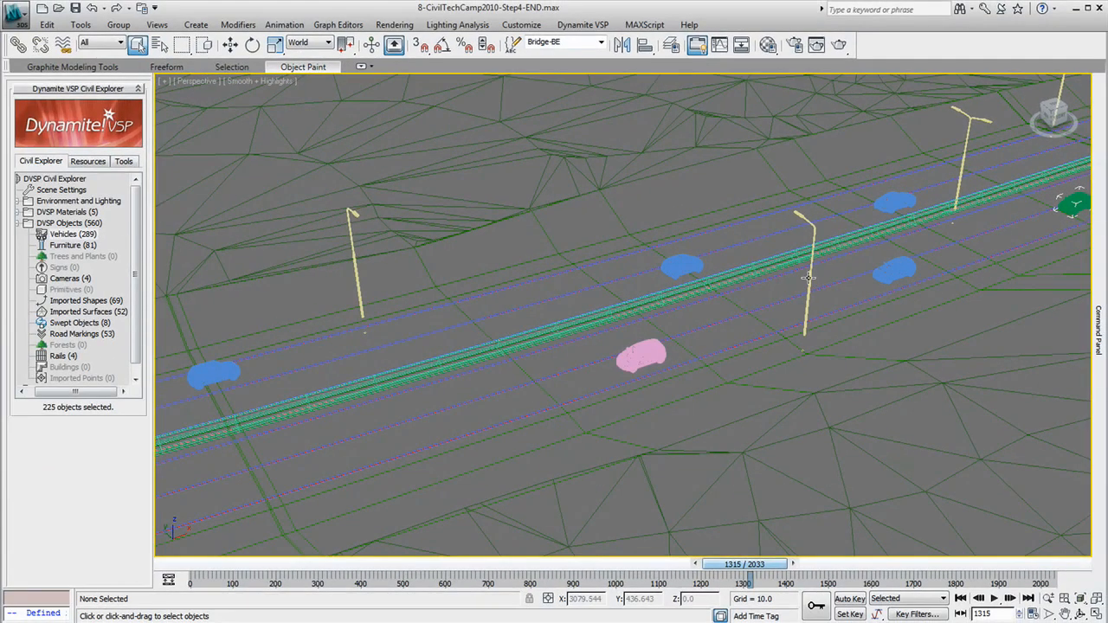
click(19, 19)
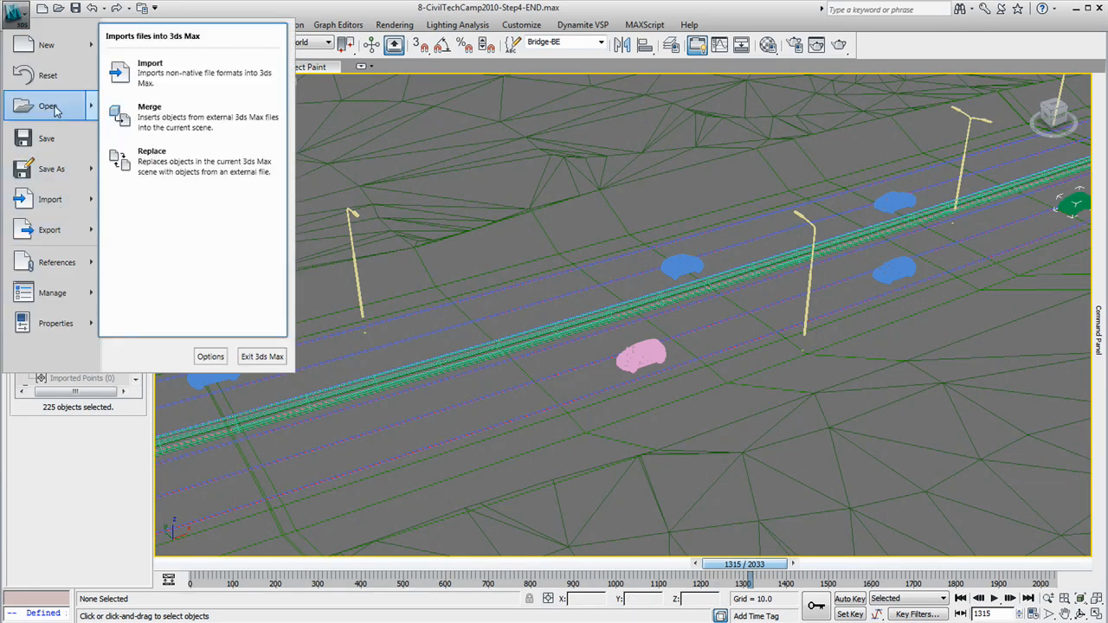
mouse_move(54, 110)
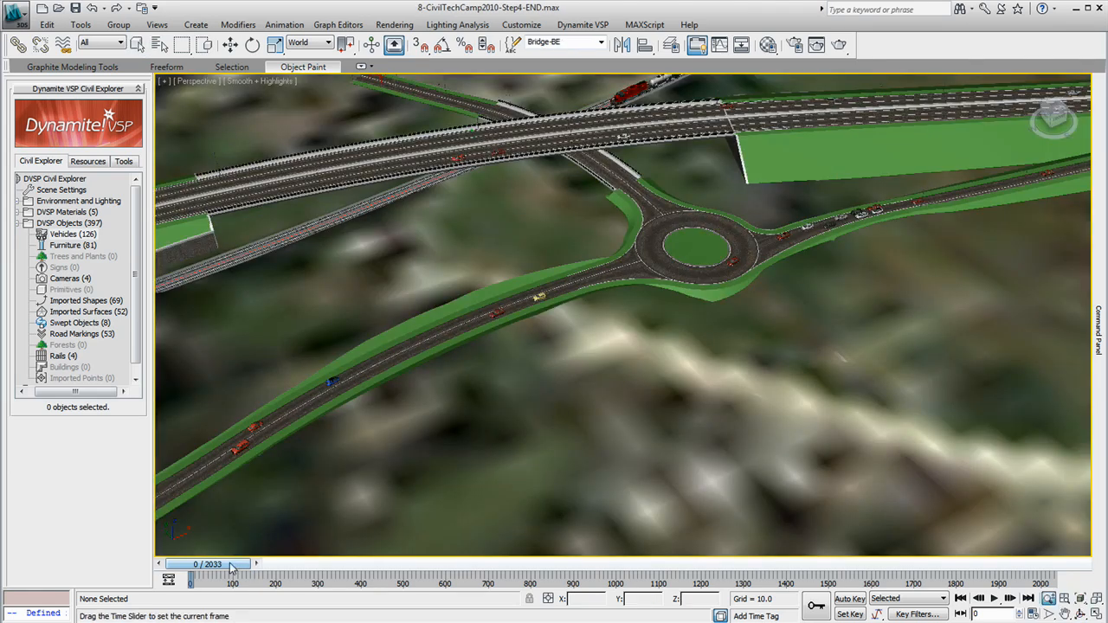
- Examine the traffic animation along the roundabout and main road at frames 1140 and 1610
drag(232, 563, 697, 563)
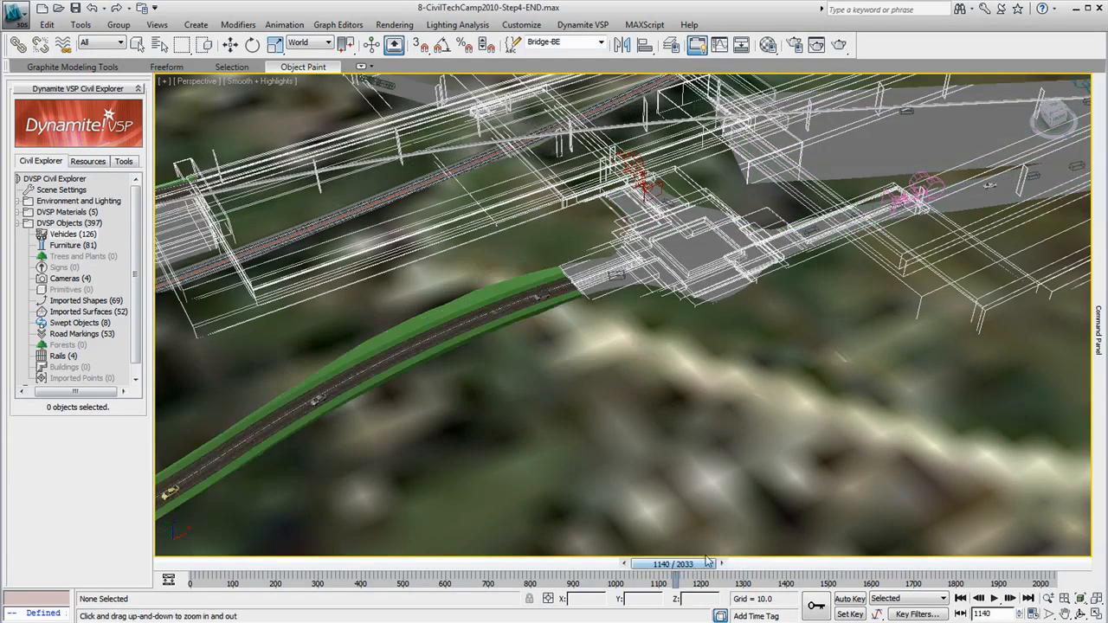
mouse_move(747, 344)
middle_down()
mouse_move(477, 436)
mouse_move(395, 421)
middle_up()
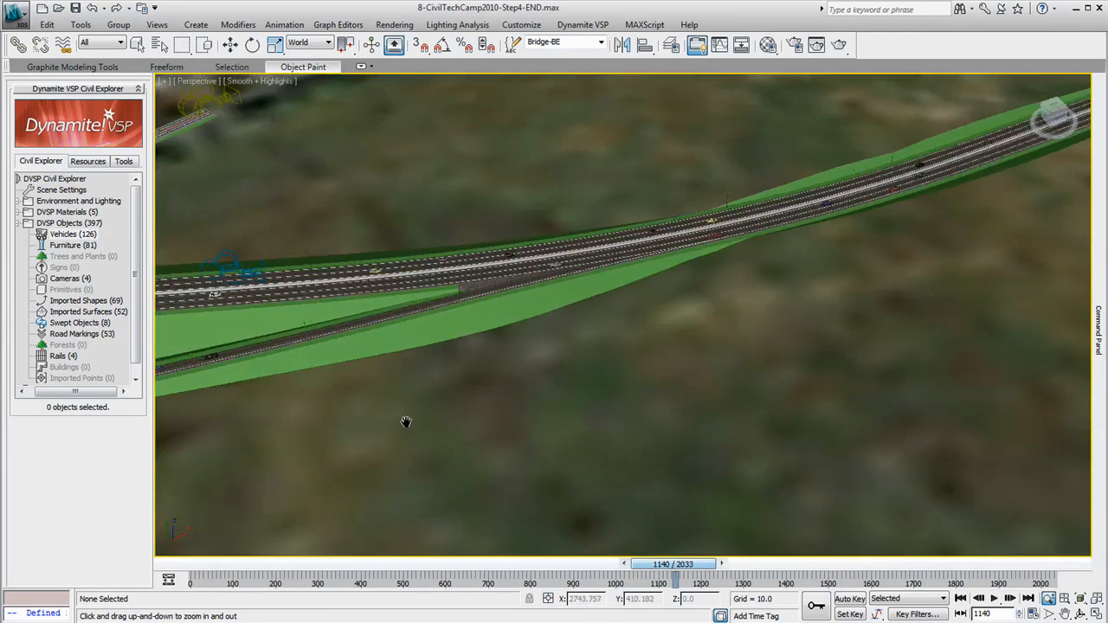
drag(668, 568, 859, 546)
- Switch the view to camera Came-035mm Lens-001 and scrub the animation back to examine the traffic
key(alt+z)
key(c)
click(521, 217)
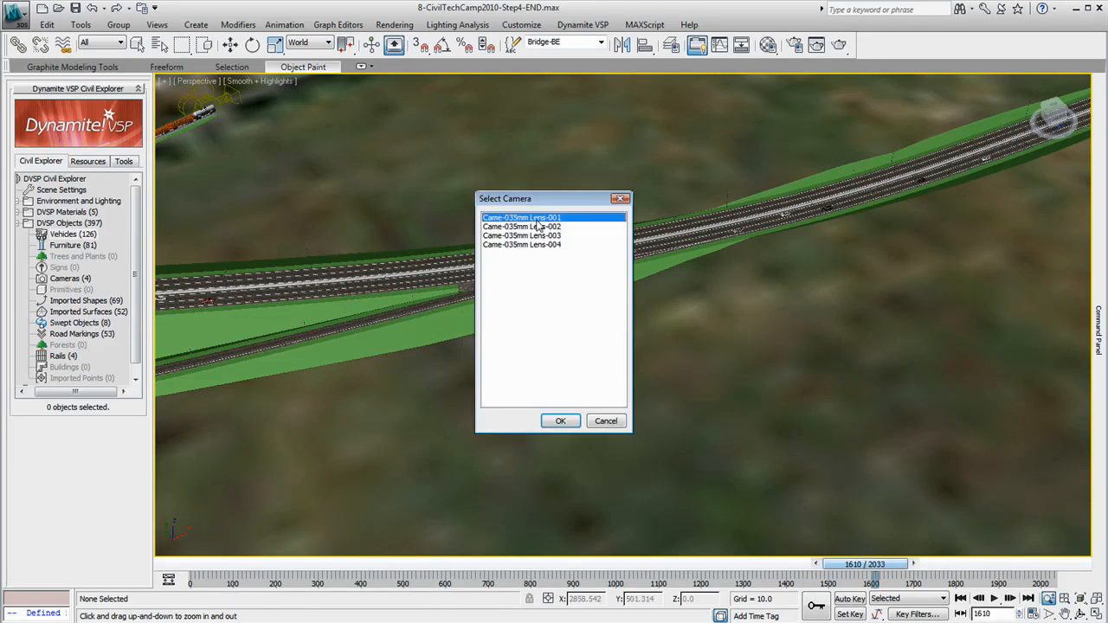
click(559, 421)
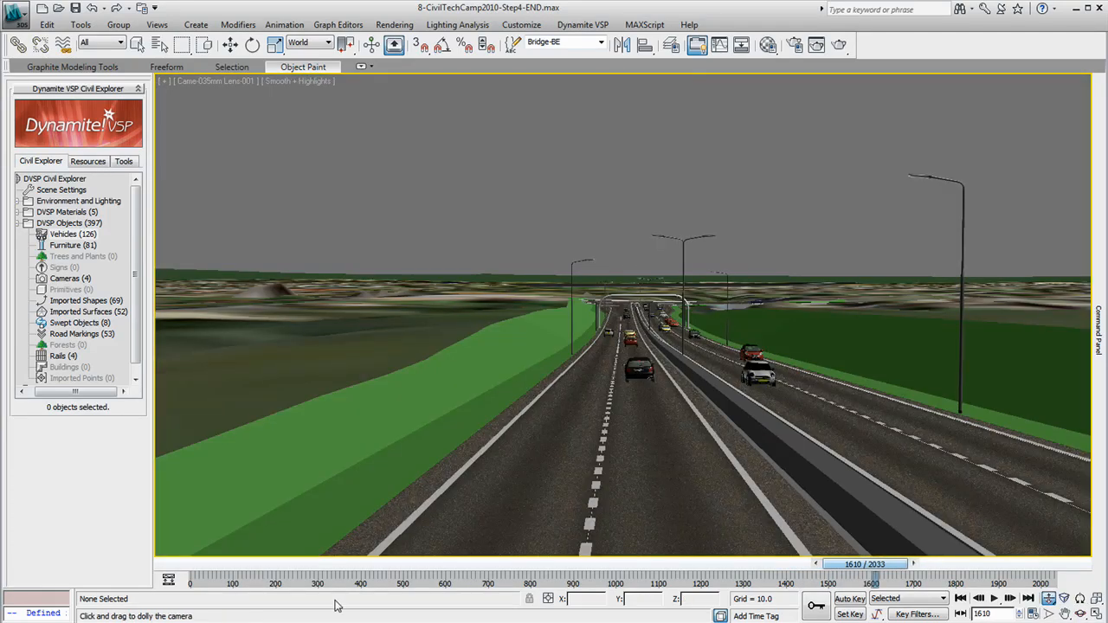
drag(874, 565, 719, 584)
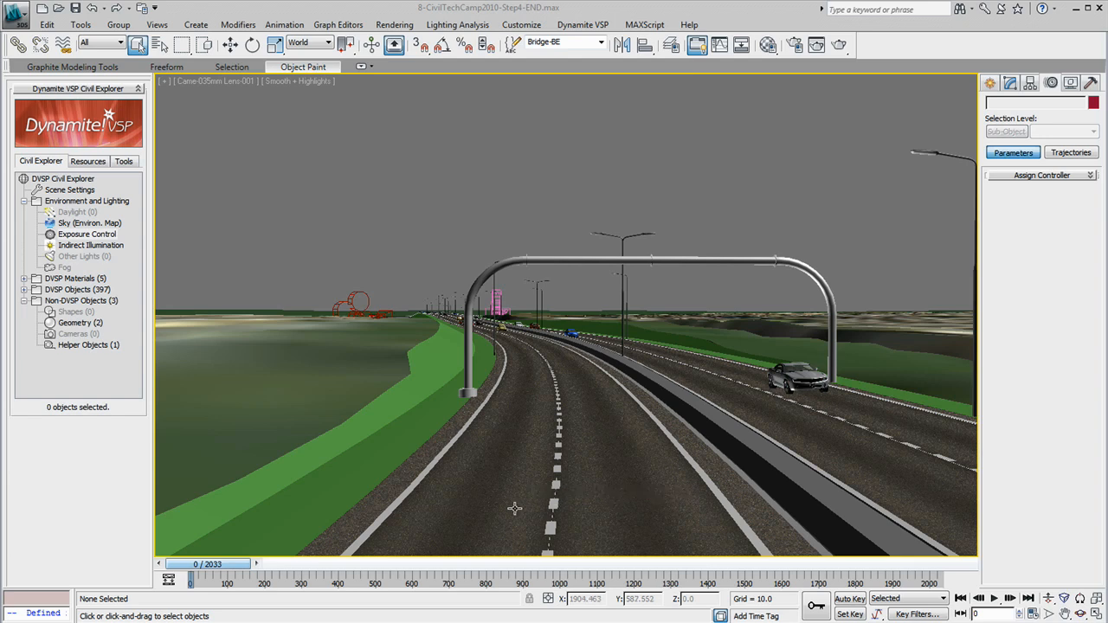
- Create a Daylight system beside the terrain in the Top view, accepting the mr Photographic Exposure Control at EV = 15
click(77, 215)
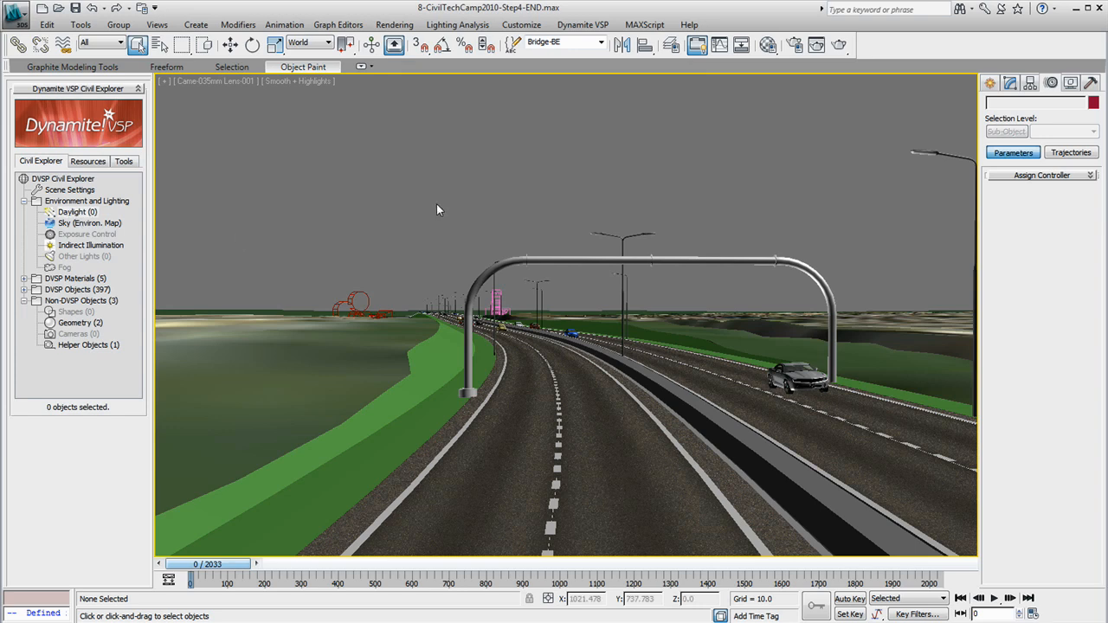
key(t)
click(1081, 599)
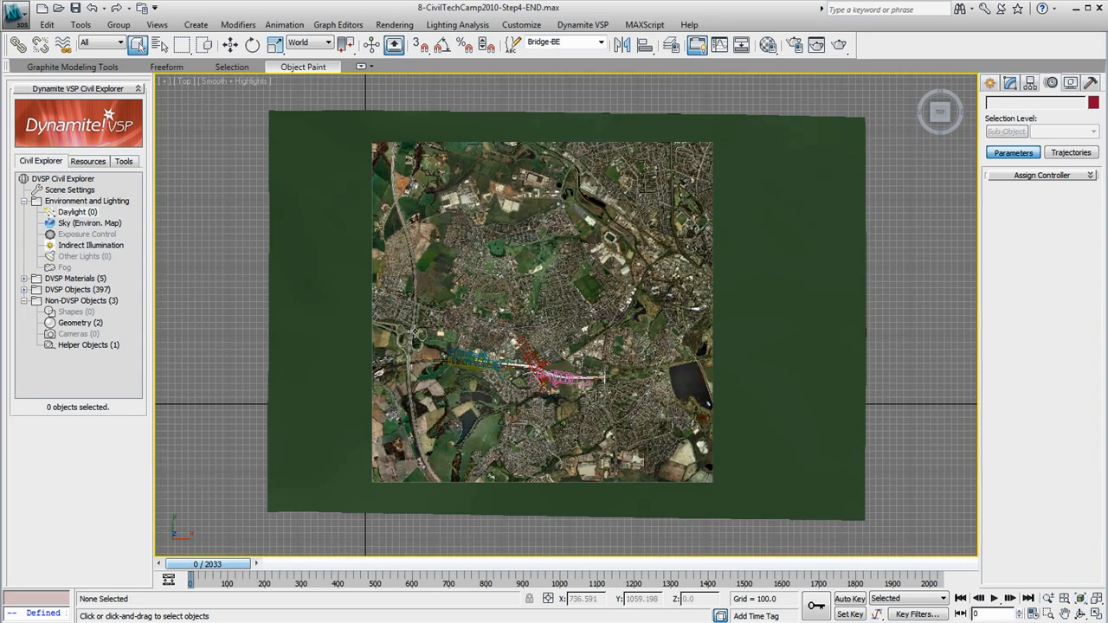
middle_drag(391, 311, 519, 324)
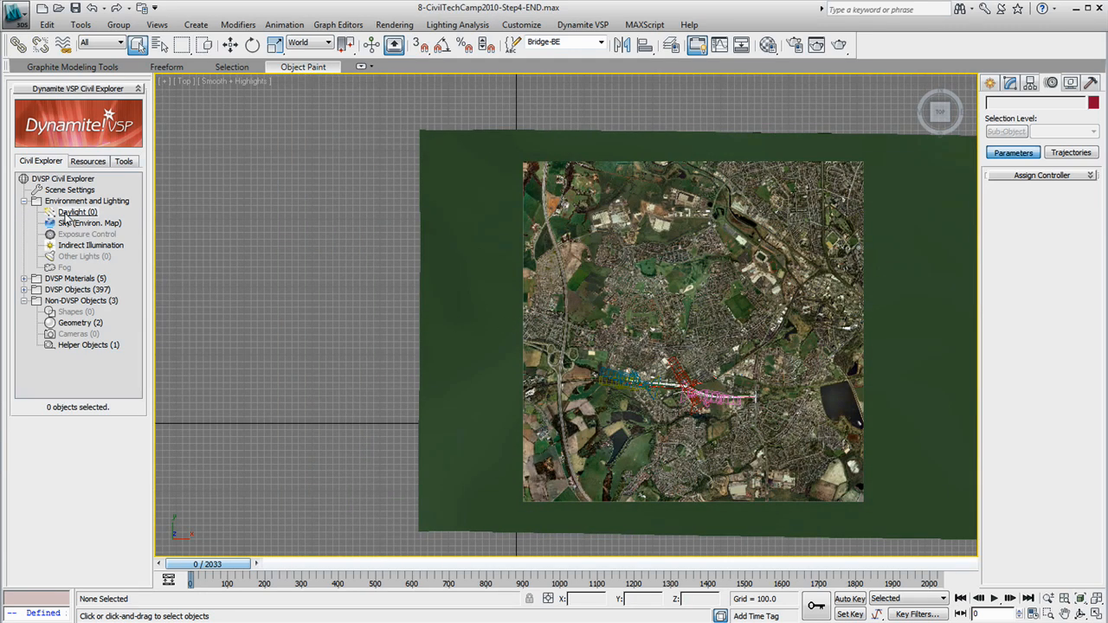
right_click(66, 217)
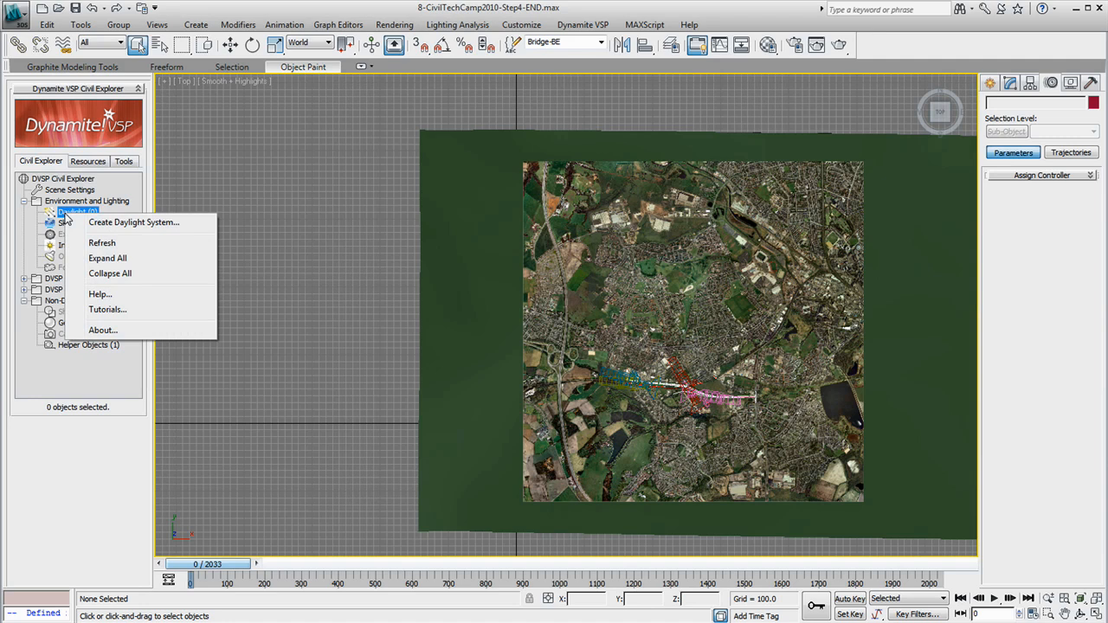
click(131, 223)
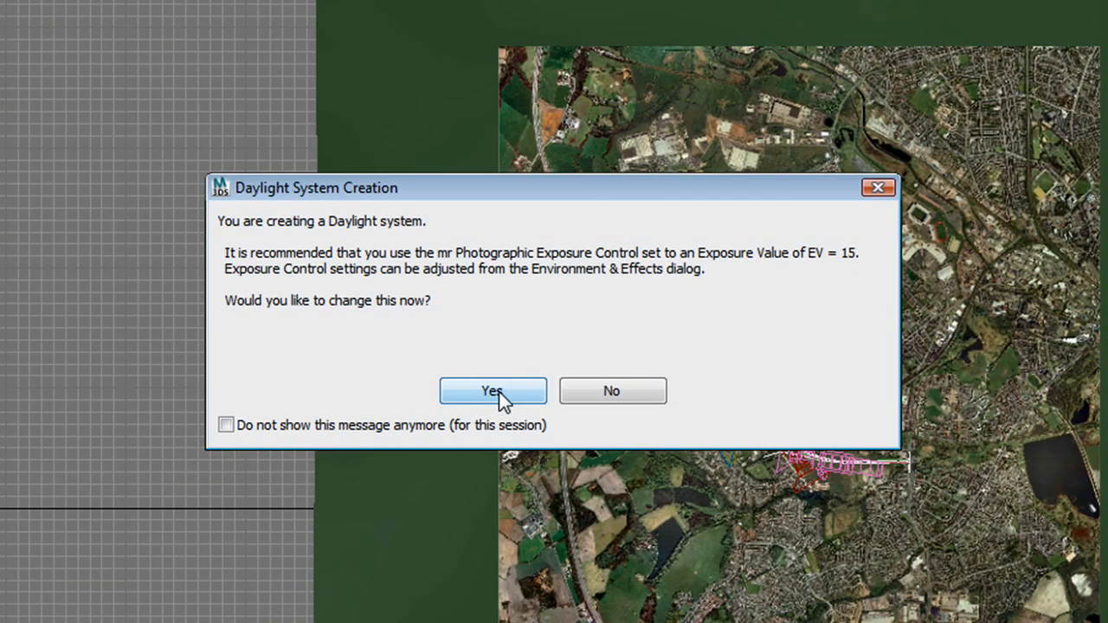
click(493, 392)
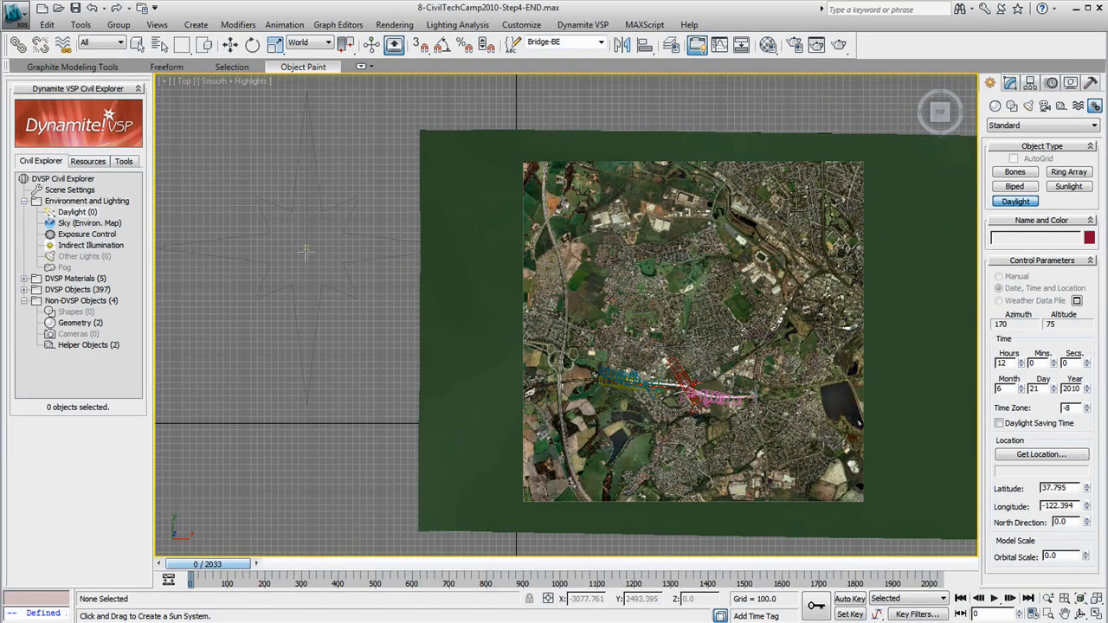
click(350, 395)
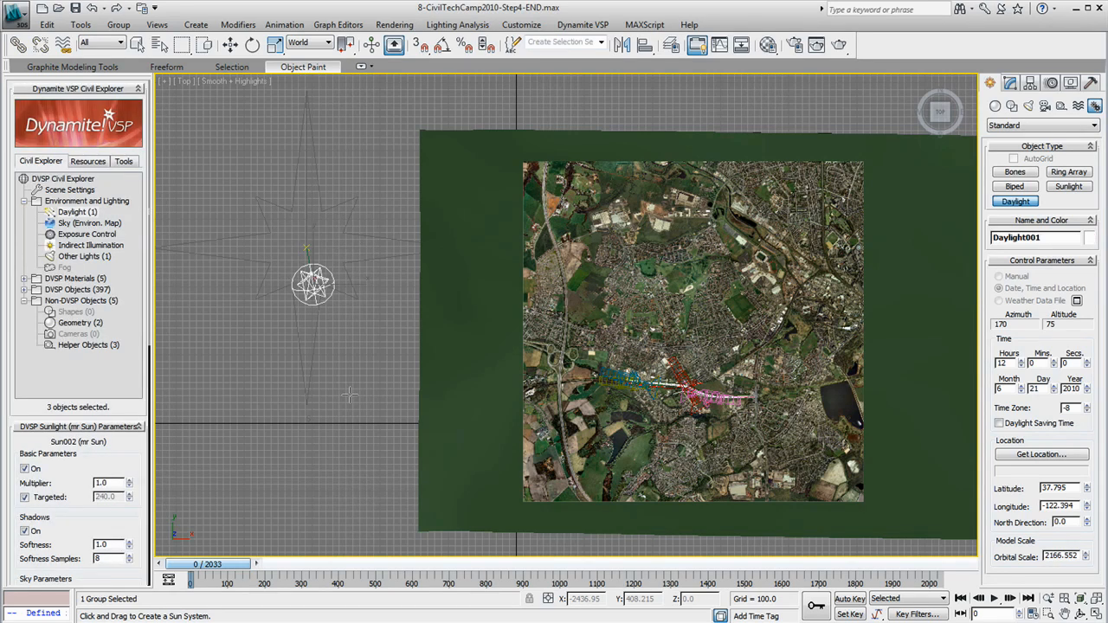
click(348, 391)
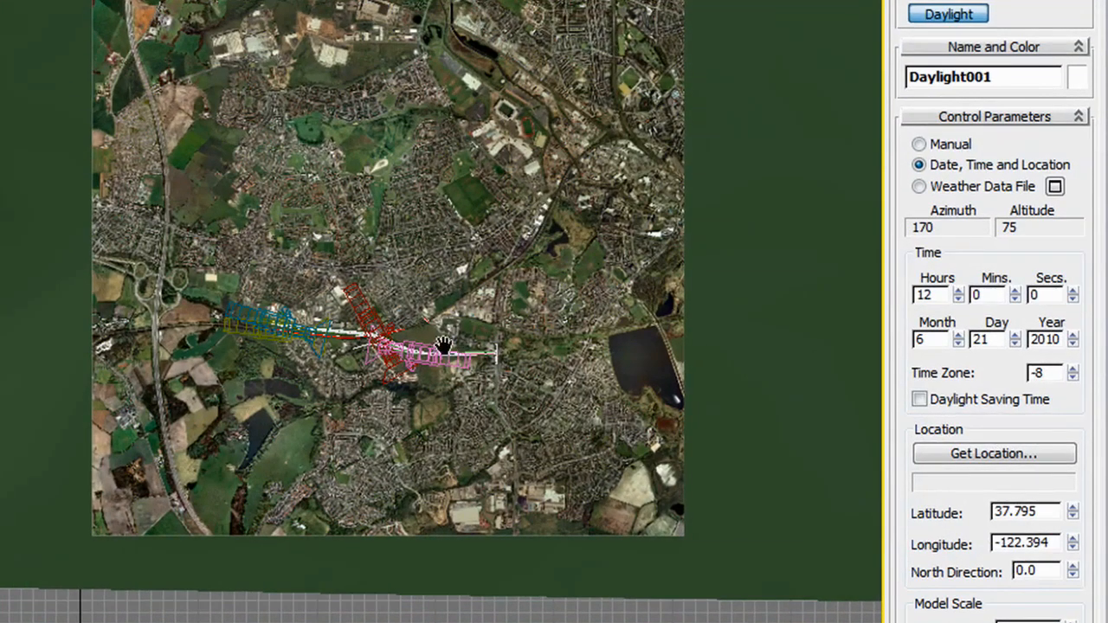
- Set the Daylight system's geographic location to Manchester, UK, using the Europe map
middle_drag(443, 346, 336, 299)
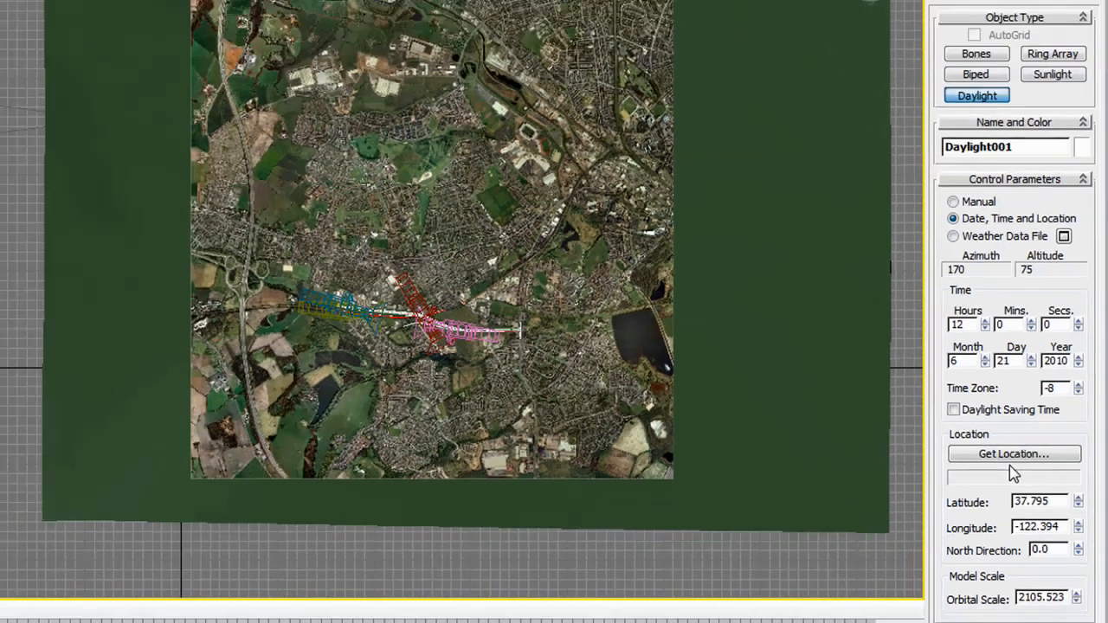
click(993, 453)
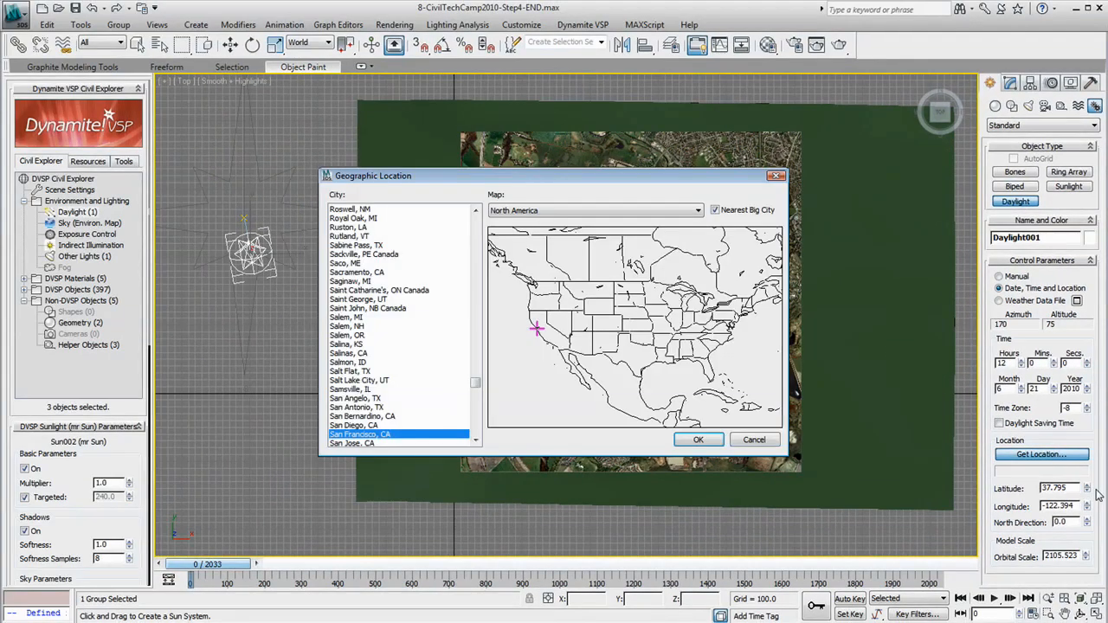
click(627, 212)
click(610, 258)
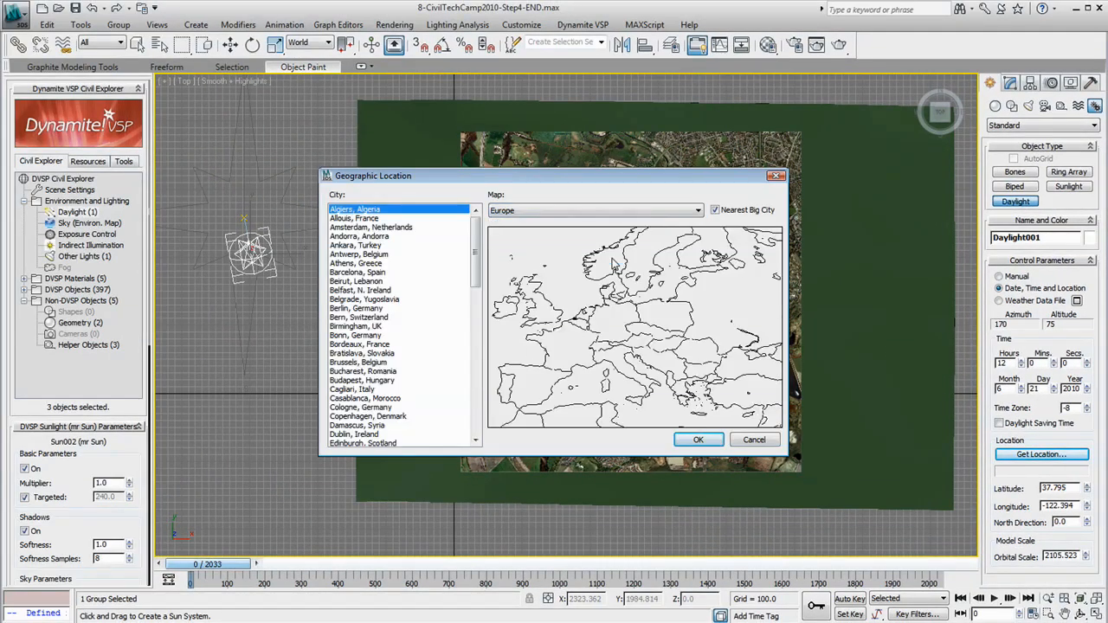
scroll(400, 384, down, 7)
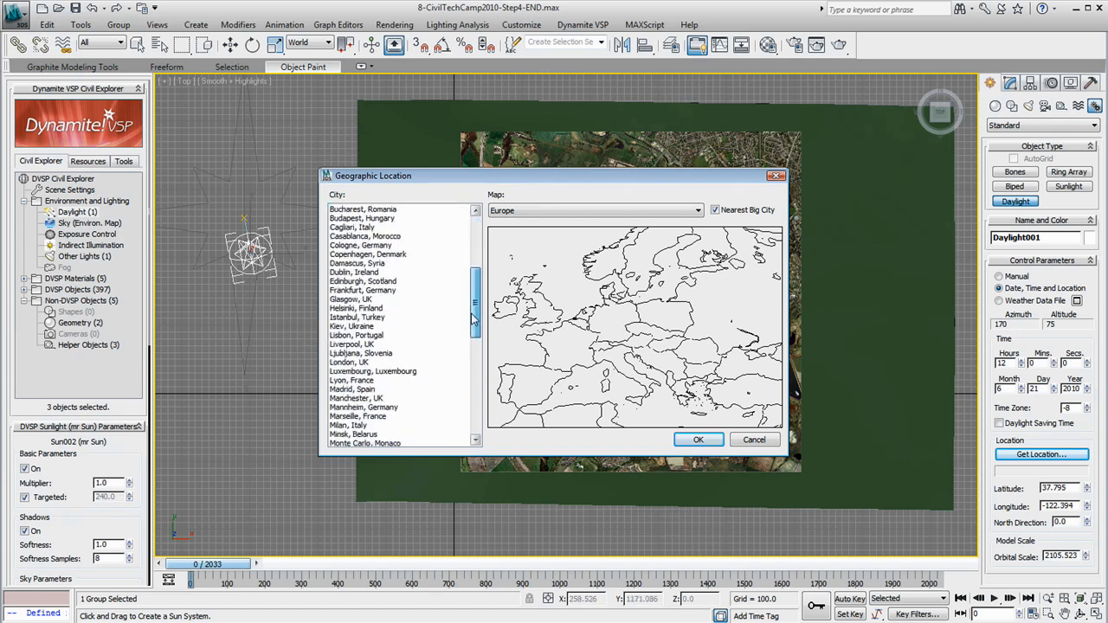
click(360, 381)
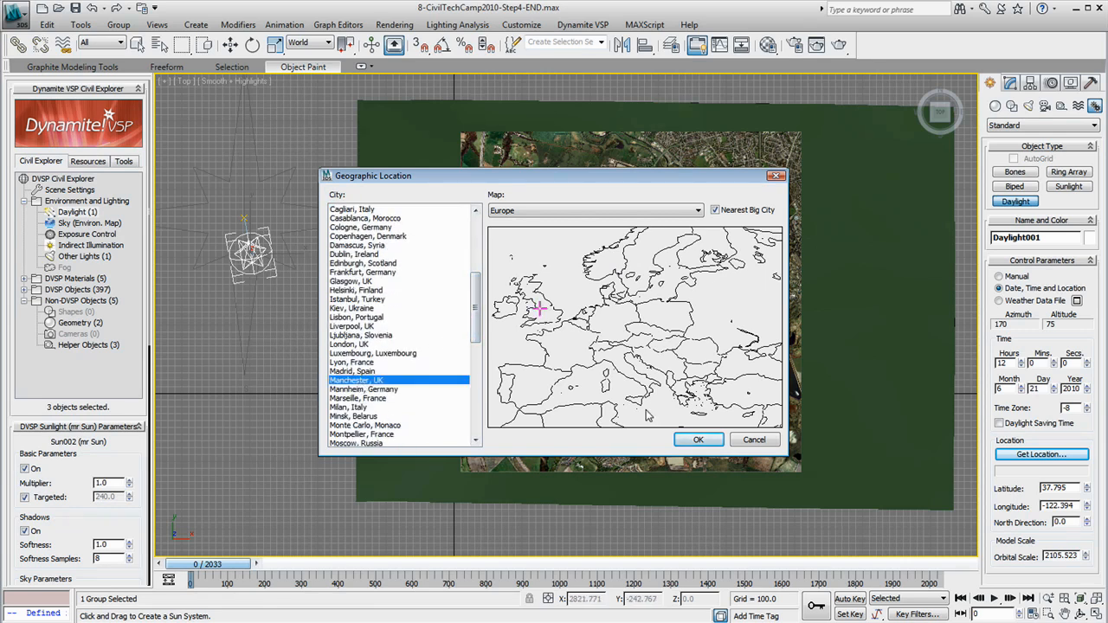
key(Return)
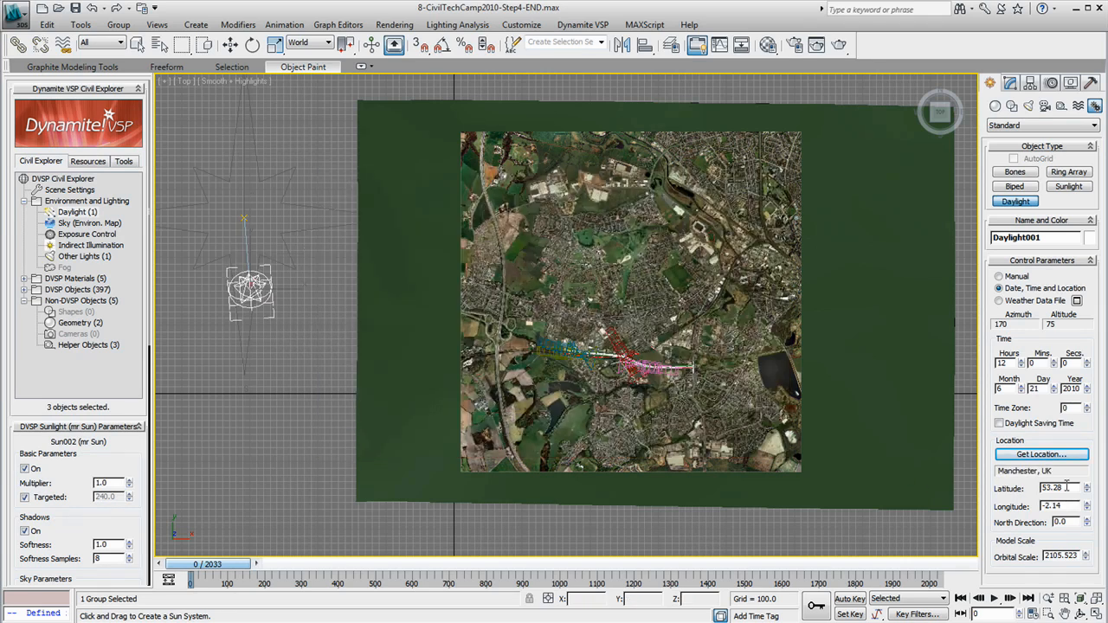
- Set the Daylight system's month to 9 and hour to 16, and finish creating it
click(1021, 392)
click(1021, 387)
click(1021, 387)
click(1021, 387)
click(1020, 361)
click(1021, 361)
click(1020, 361)
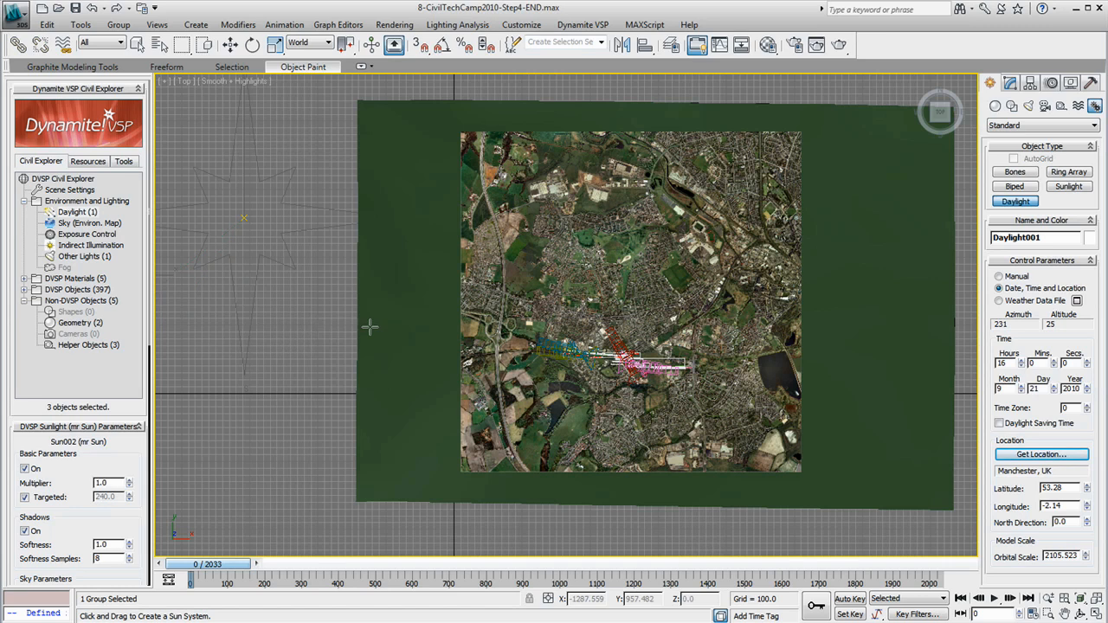
middle_drag(282, 343, 398, 351)
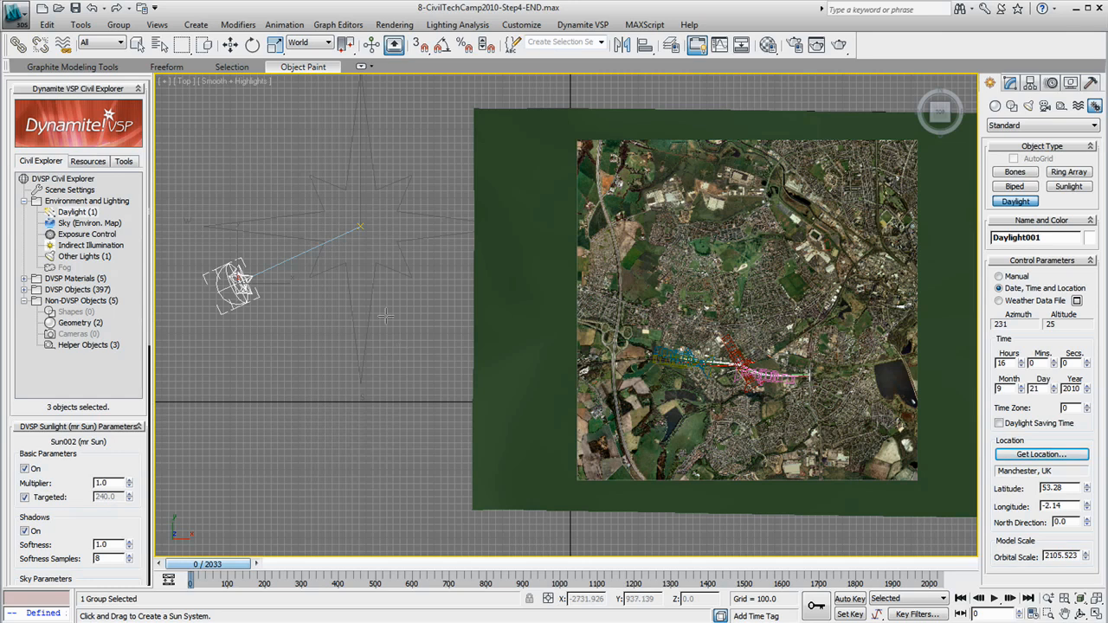
right_click(374, 171)
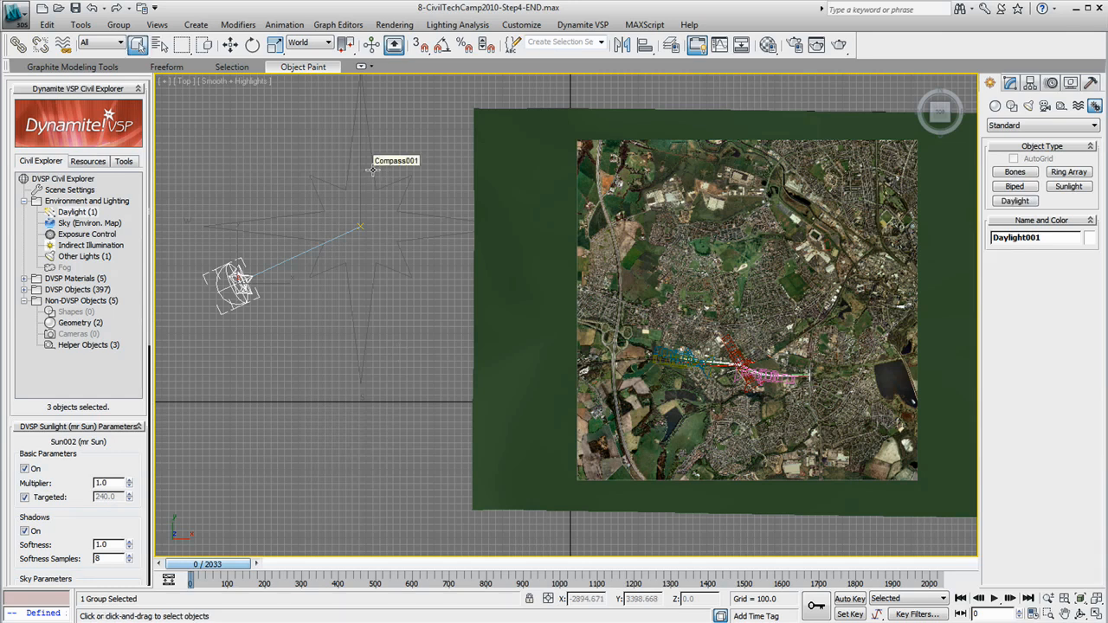
- Try rotating the Daylight system's compass to change the north direction, and undo the rotation
middle_drag(416, 188, 386, 206)
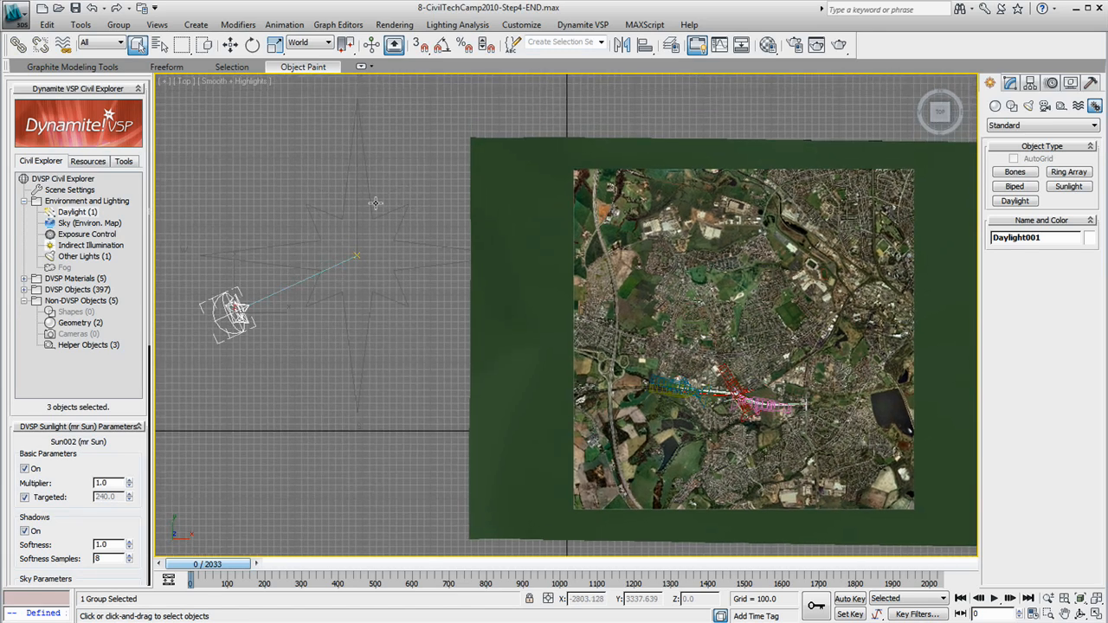
click(366, 192)
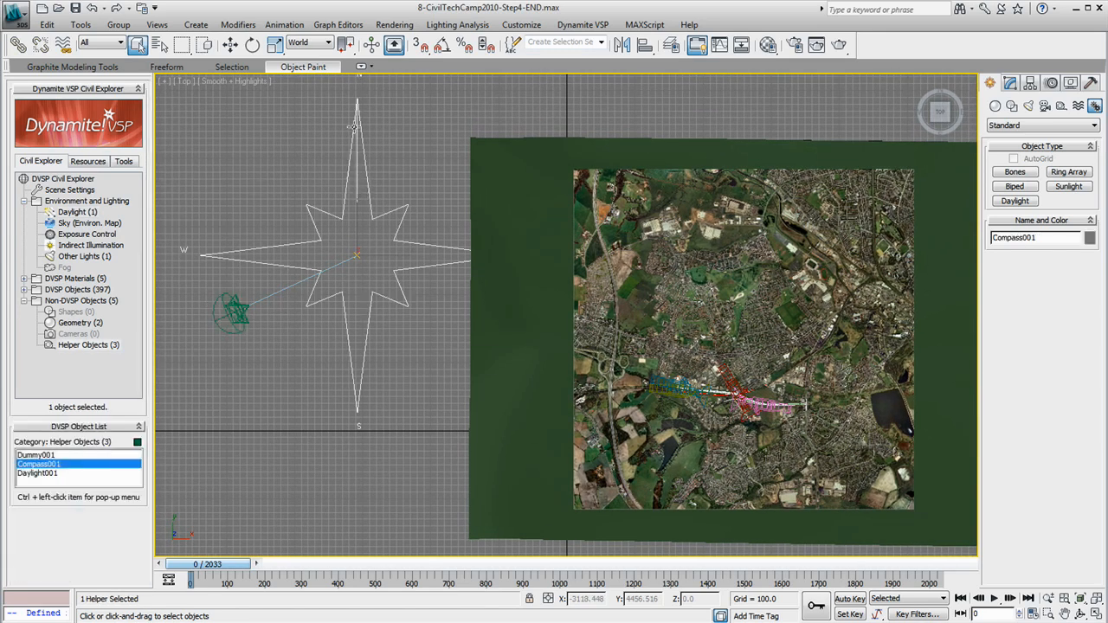
click(252, 44)
drag(387, 229, 411, 214)
key(ctrl+z)
- Return to the Came-035mm Lens-001 camera view and render frame 0, moving the render window clear of the explorer
middle_drag(604, 304, 502, 275)
key(c)
click(514, 218)
click(560, 420)
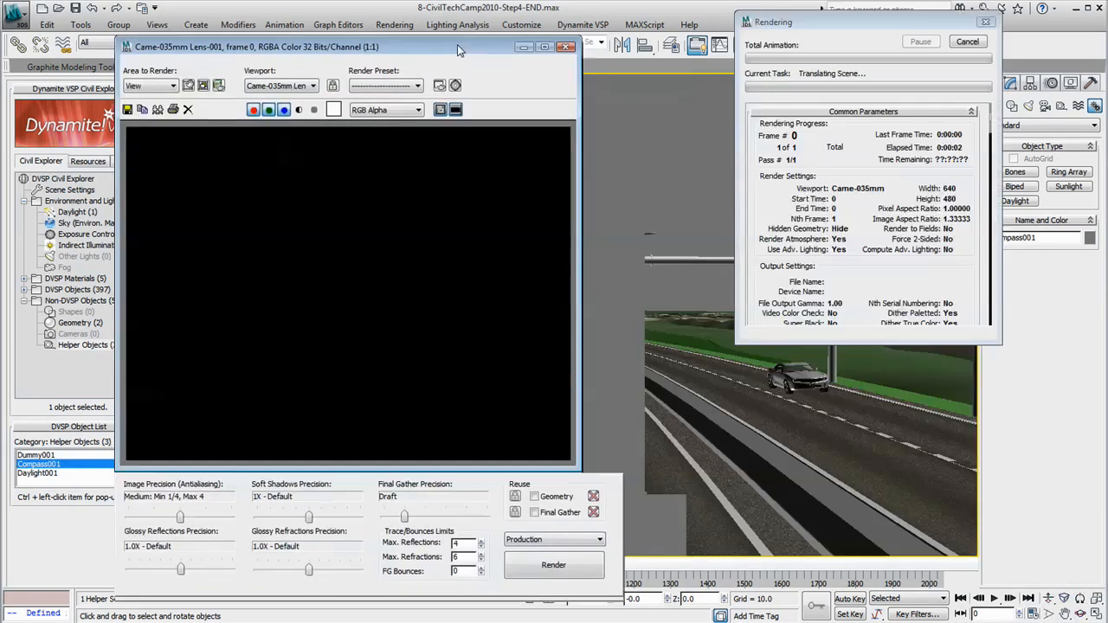
drag(458, 49, 451, 42)
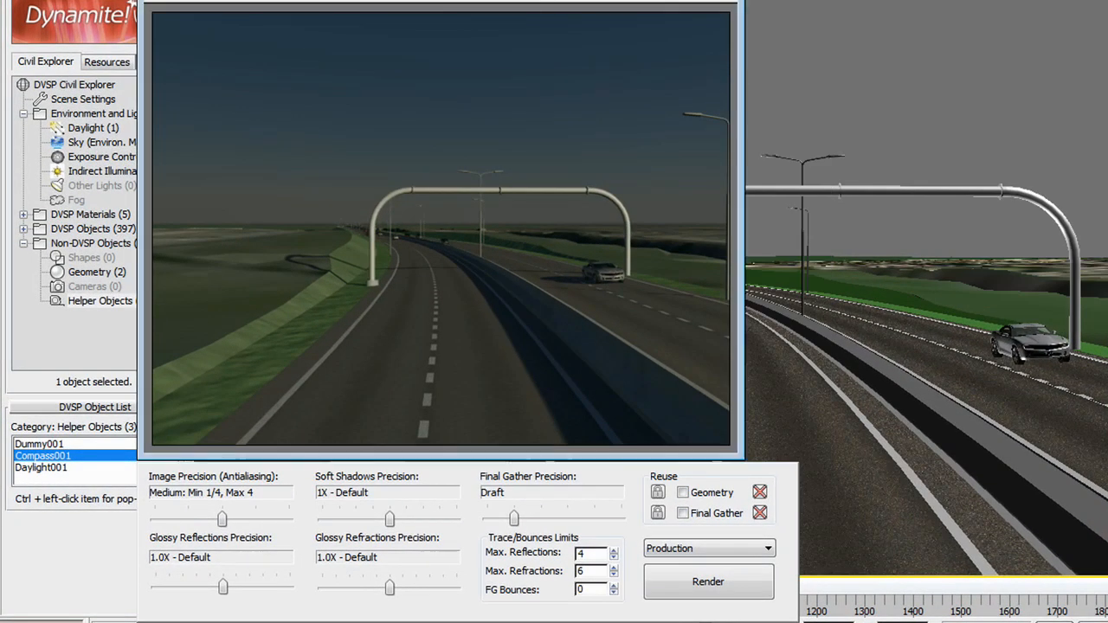
drag(441, 1, 531, 0)
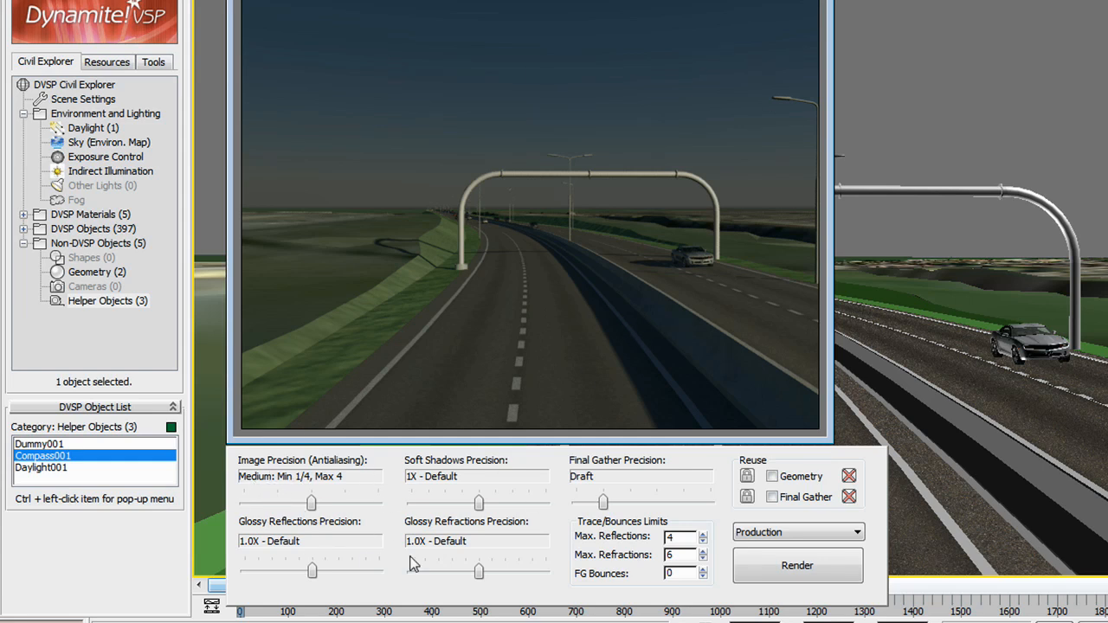
- Lower both the glossy reflections and glossy refractions precision to 0.1X - Draft
click(265, 572)
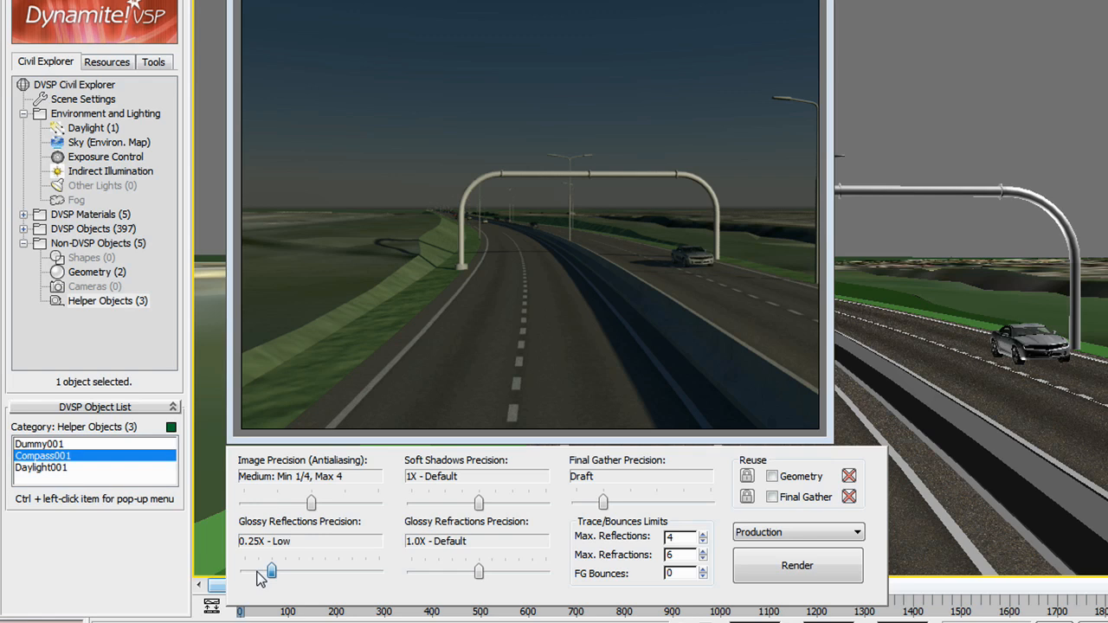
click(258, 573)
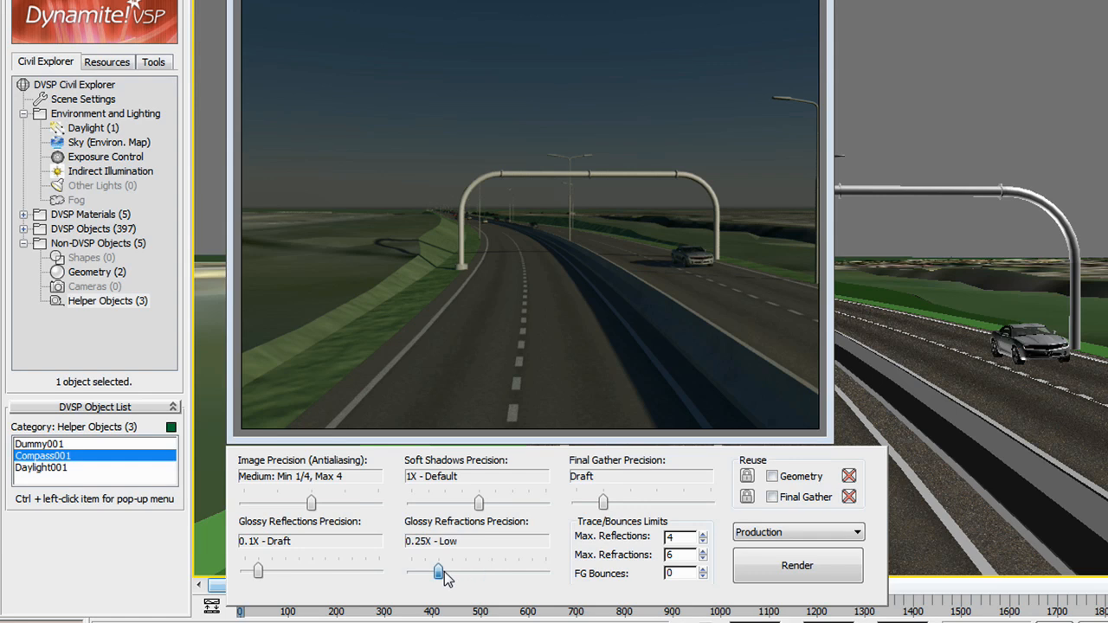
drag(444, 572, 431, 574)
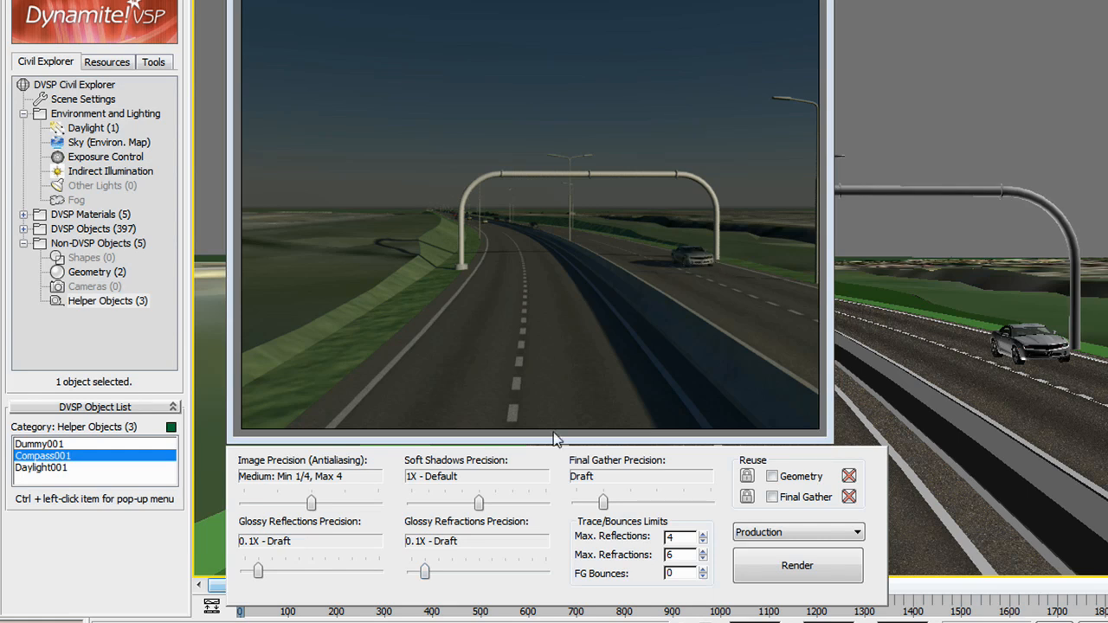
- Limit the render to 1 maximum reflection and 3 maximum refractions, and render the camera view again
double_click(684, 536)
text(1)
double_click(685, 554)
click(779, 567)
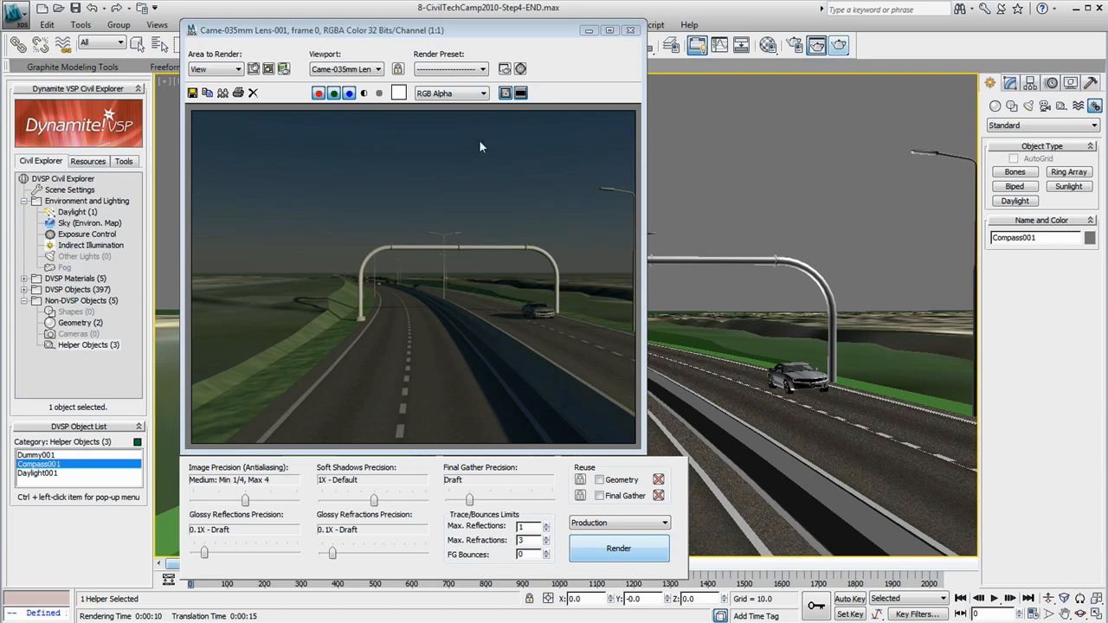
- Set the exposure value of the scene's mr Photographic Exposure Control to 14
click(87, 233)
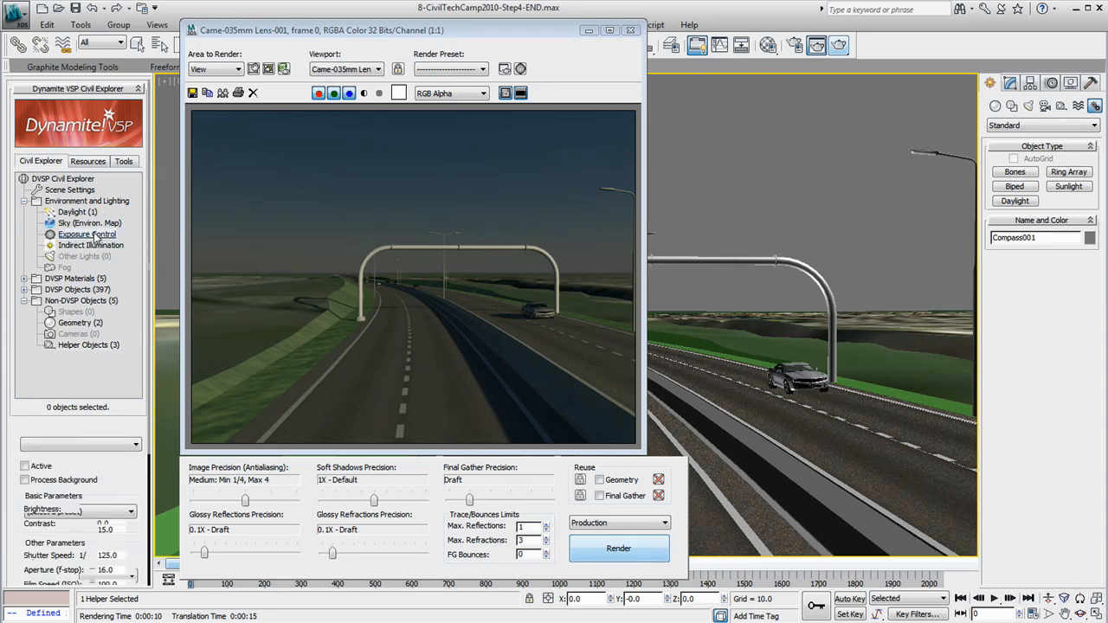
click(133, 534)
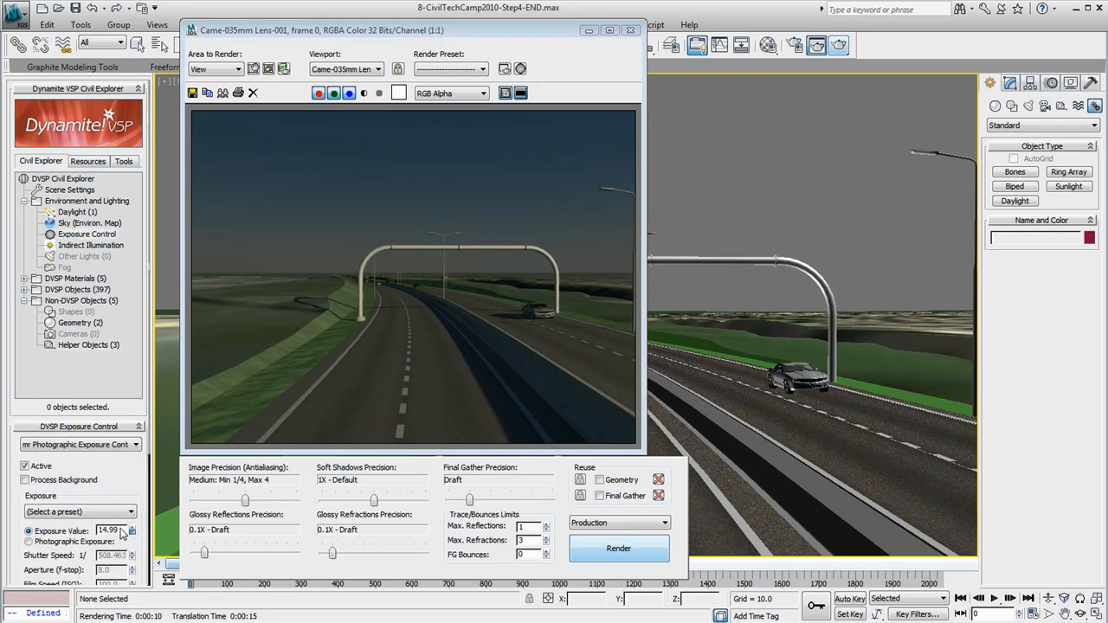
drag(121, 529, 73, 534)
text(14)
key(Return)
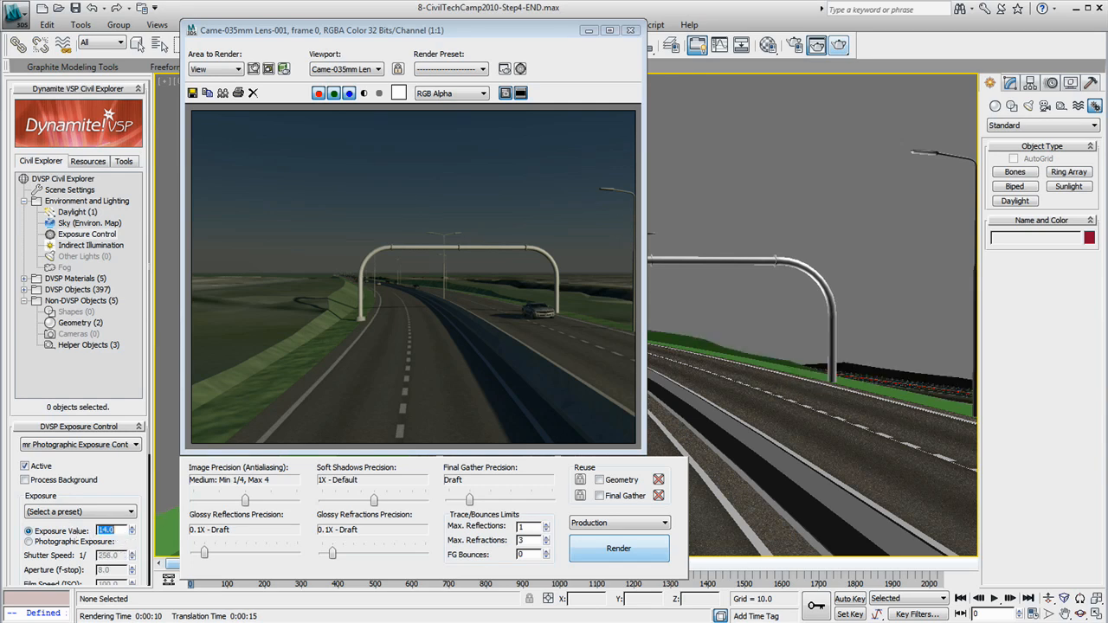
- Render only a full-height region around the car and the nearby gantry post, and hide the region frame
click(220, 69)
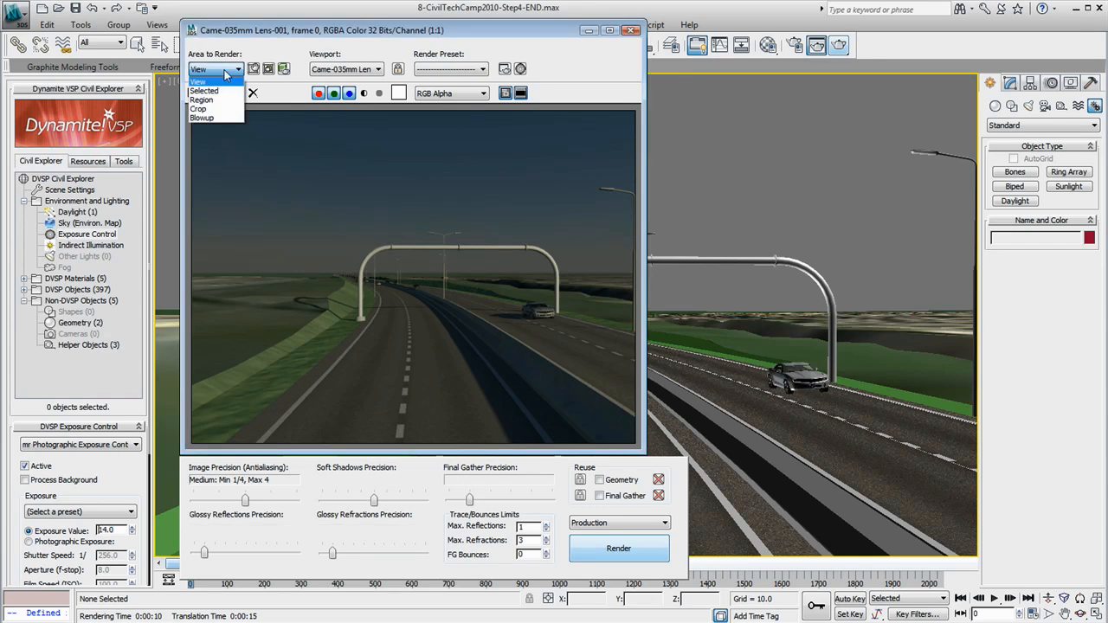
click(202, 99)
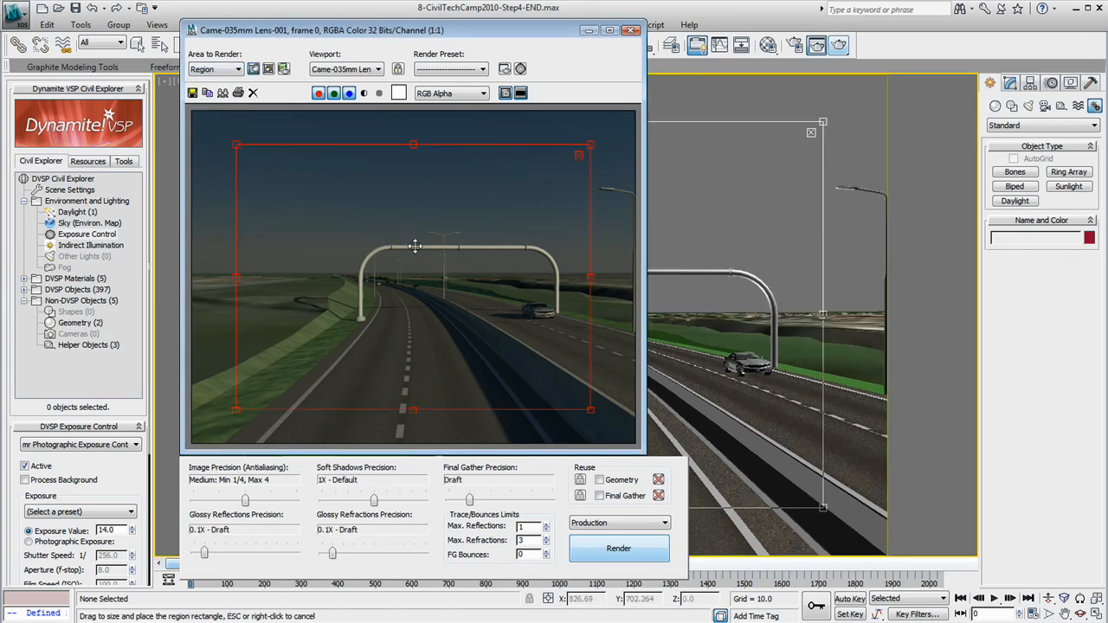
drag(591, 145, 422, 162)
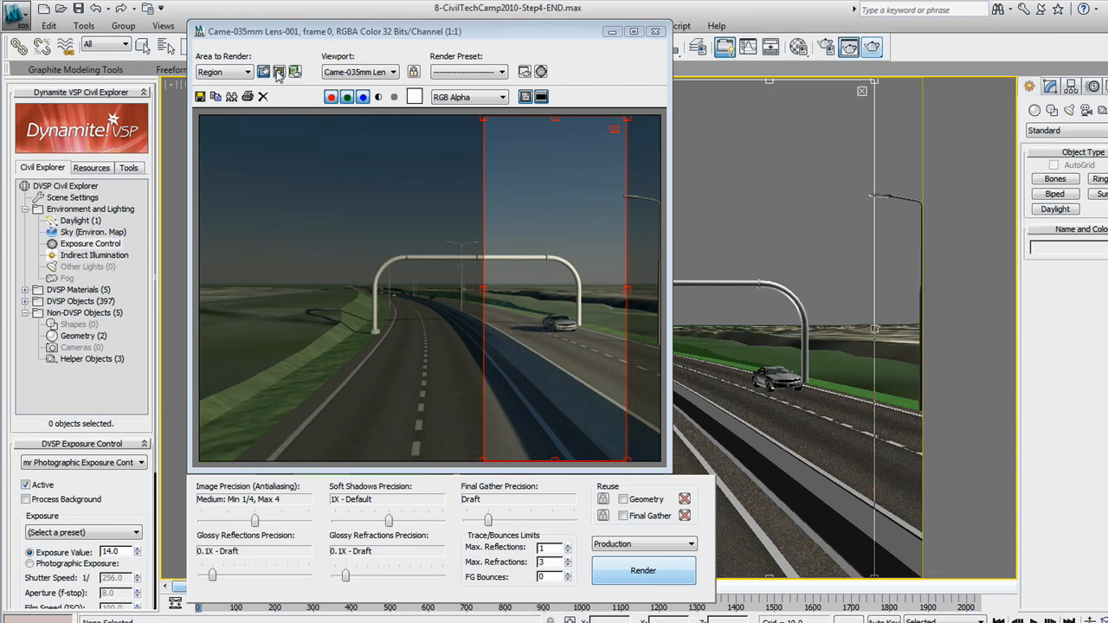
click(327, 139)
click(685, 385)
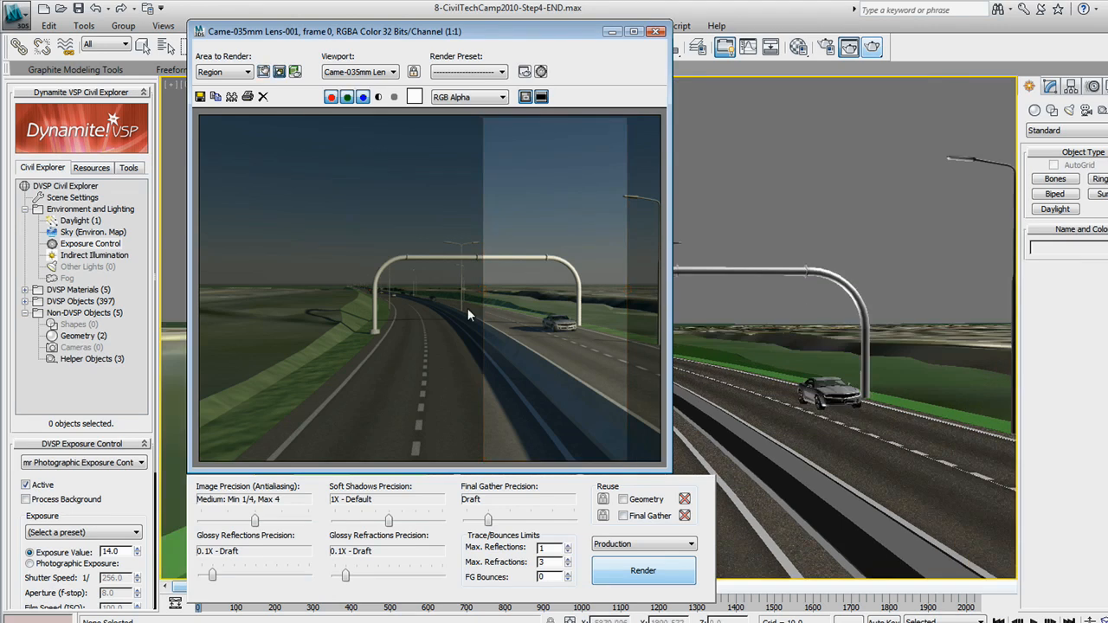